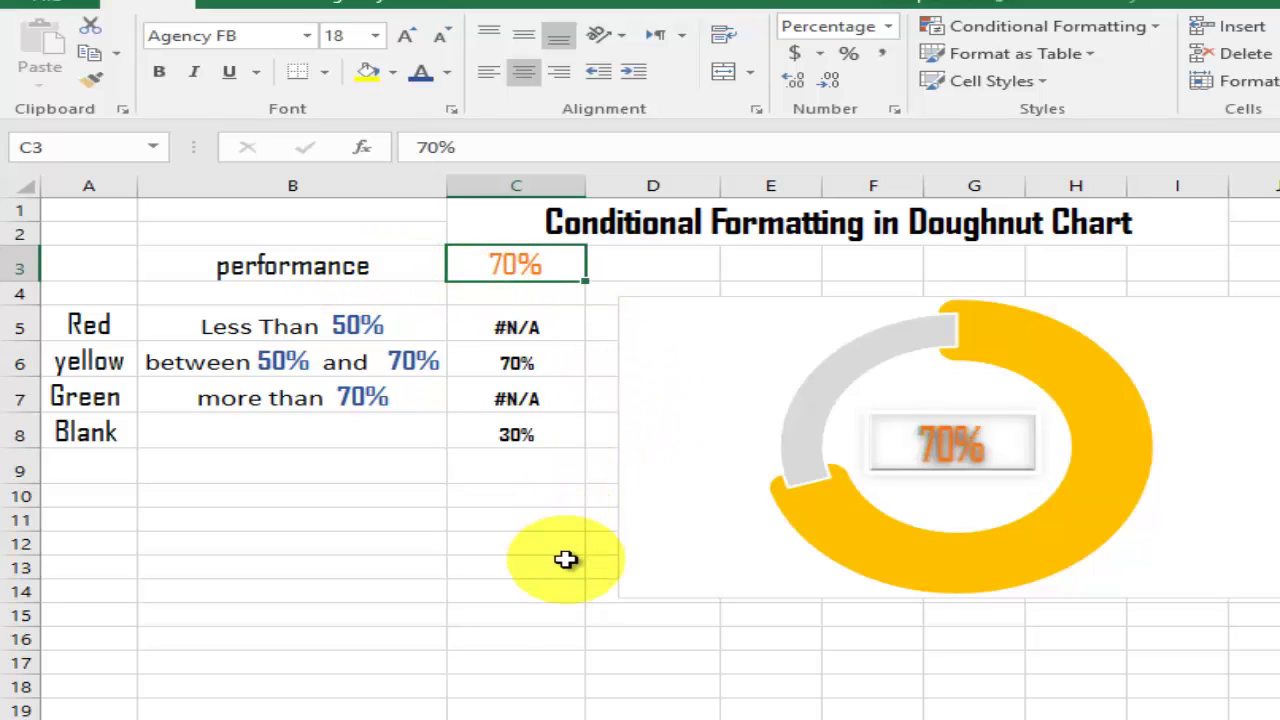
- Test the finished doughnut chart by setting the performance value in C3 to 40% and to 60%
text(4)
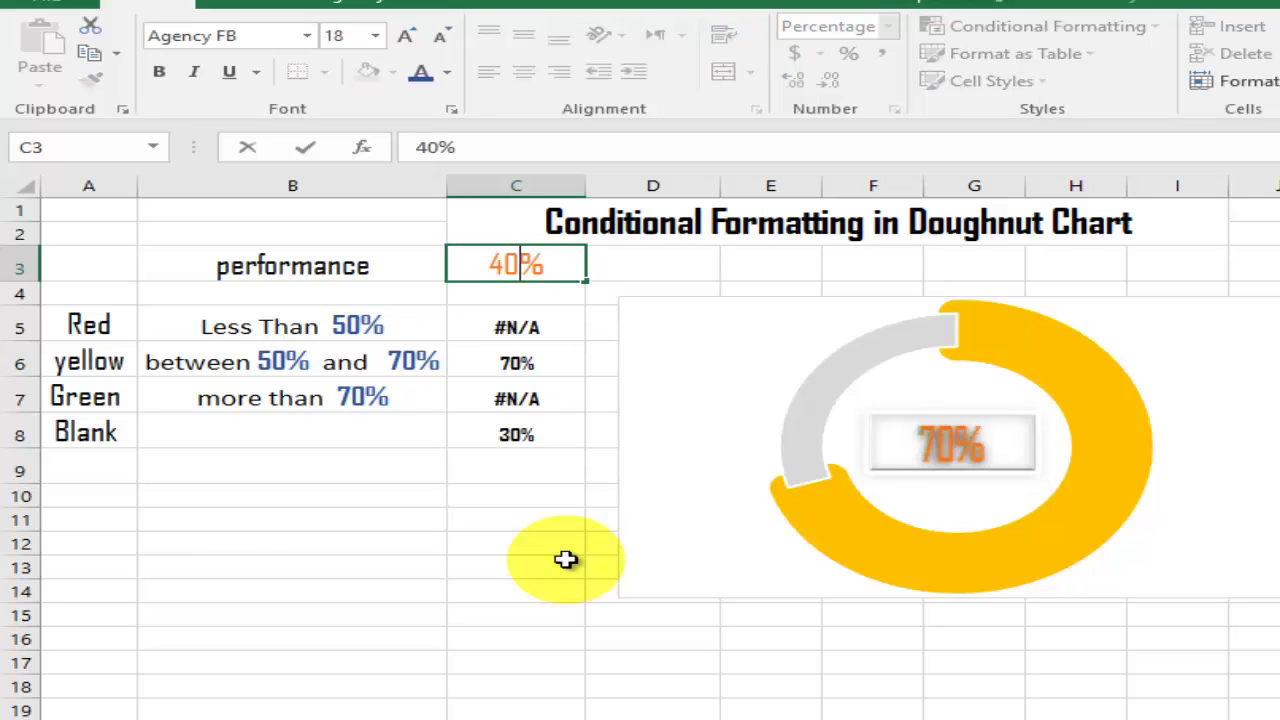
key(Return)
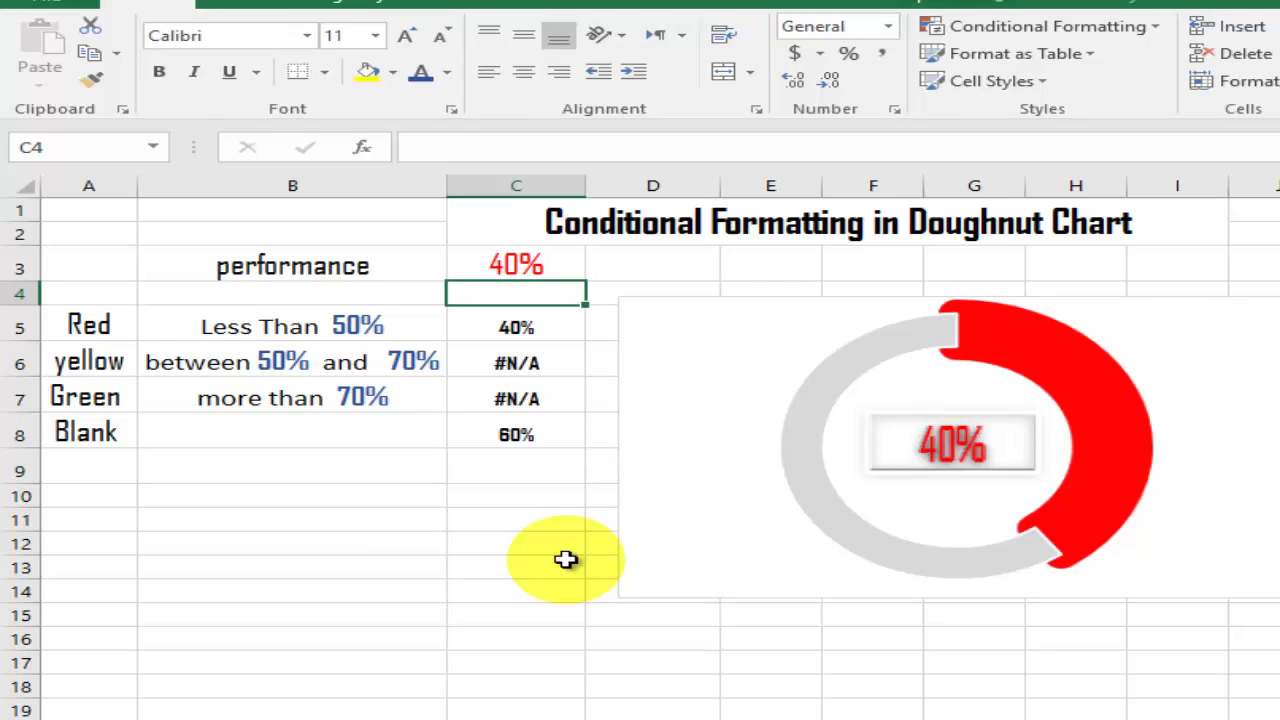
click(580, 266)
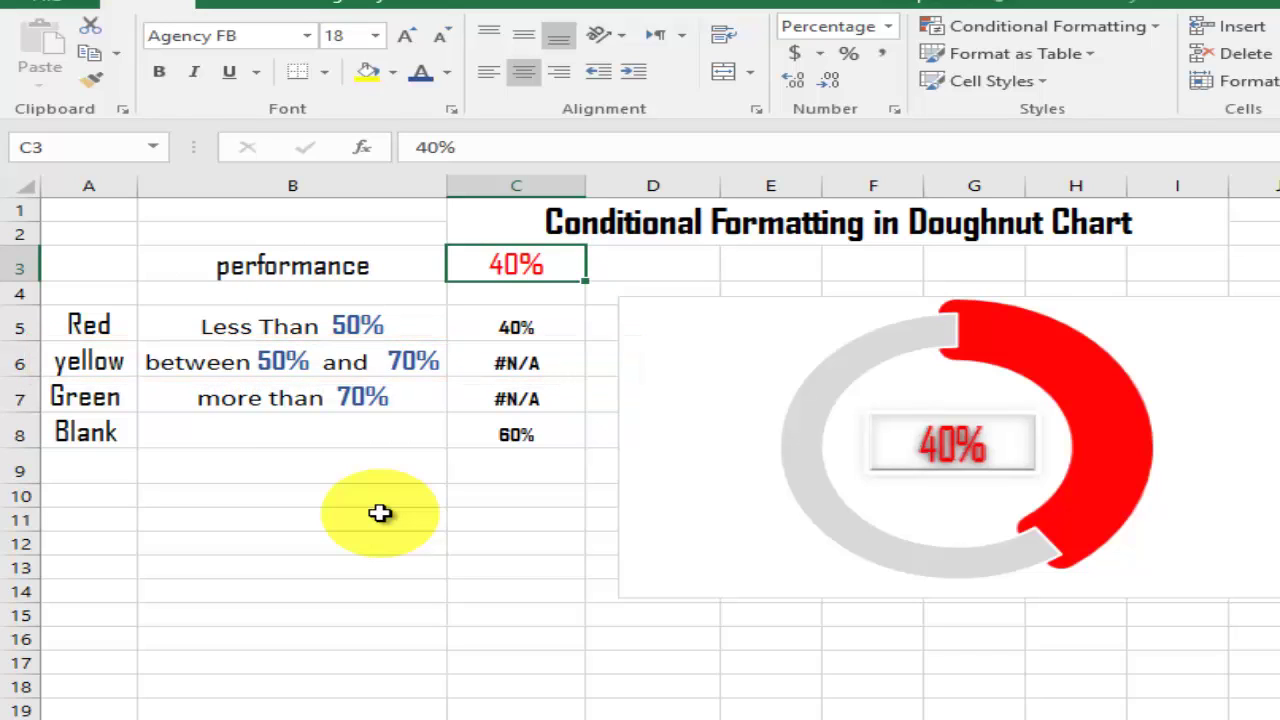
key(Delete)
key(Delete)
text(60)
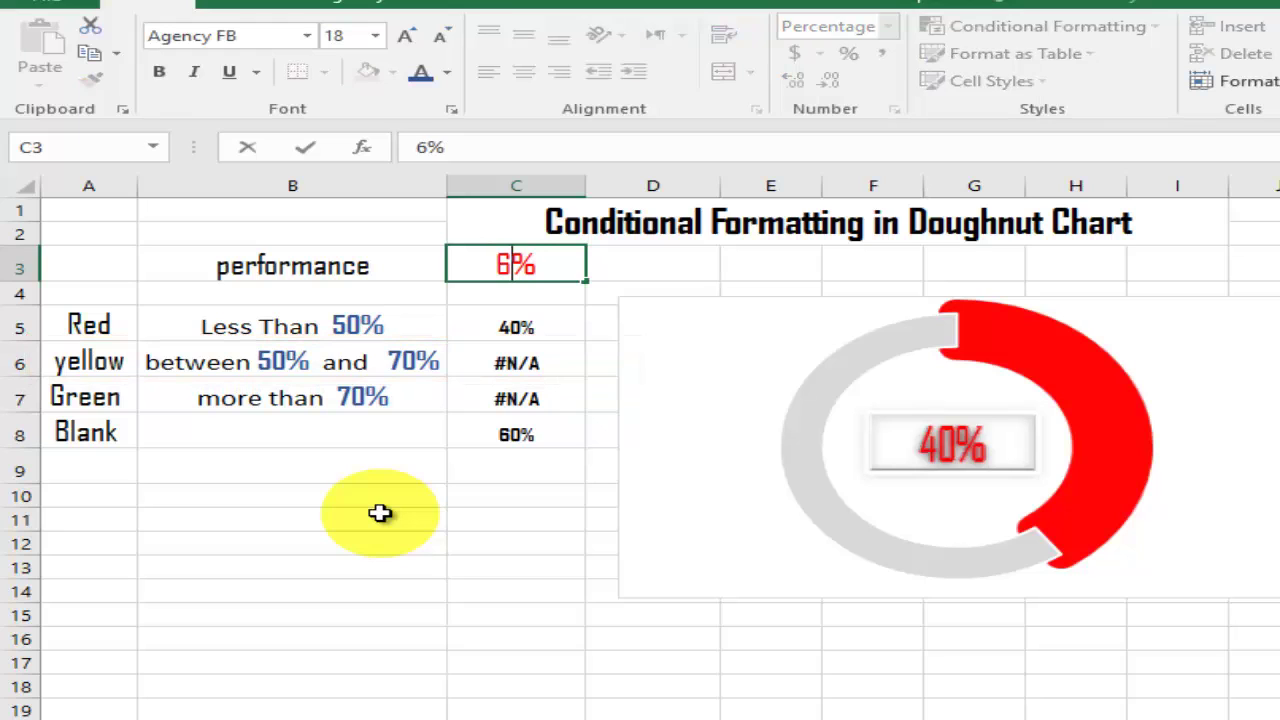
key(Return)
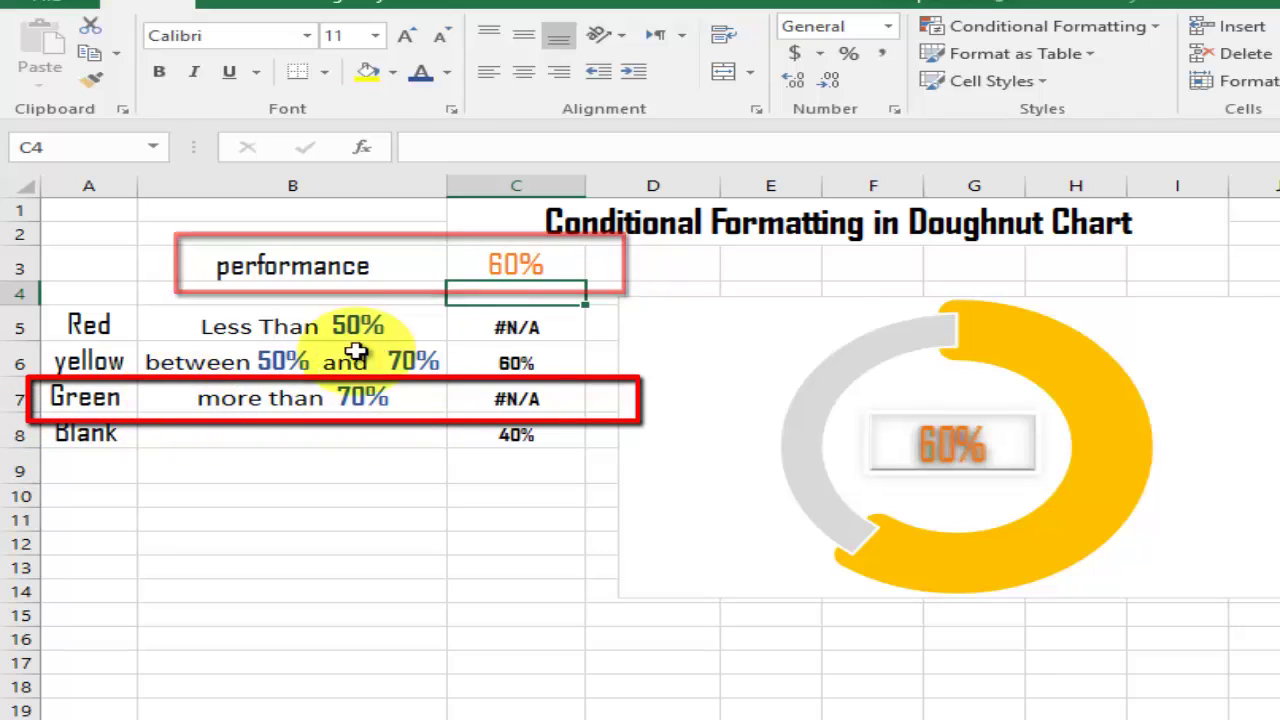
- Set the performance value in C3 to 80% to test the chart's green range
click(512, 263)
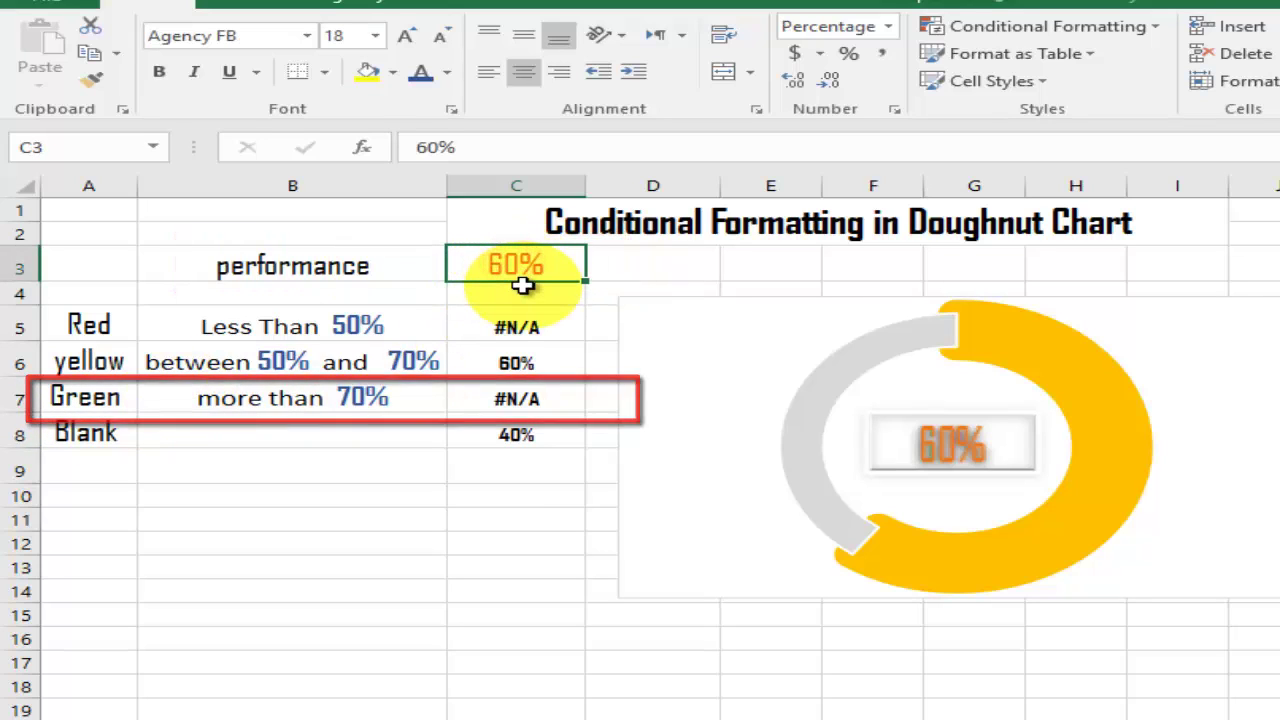
text(80)
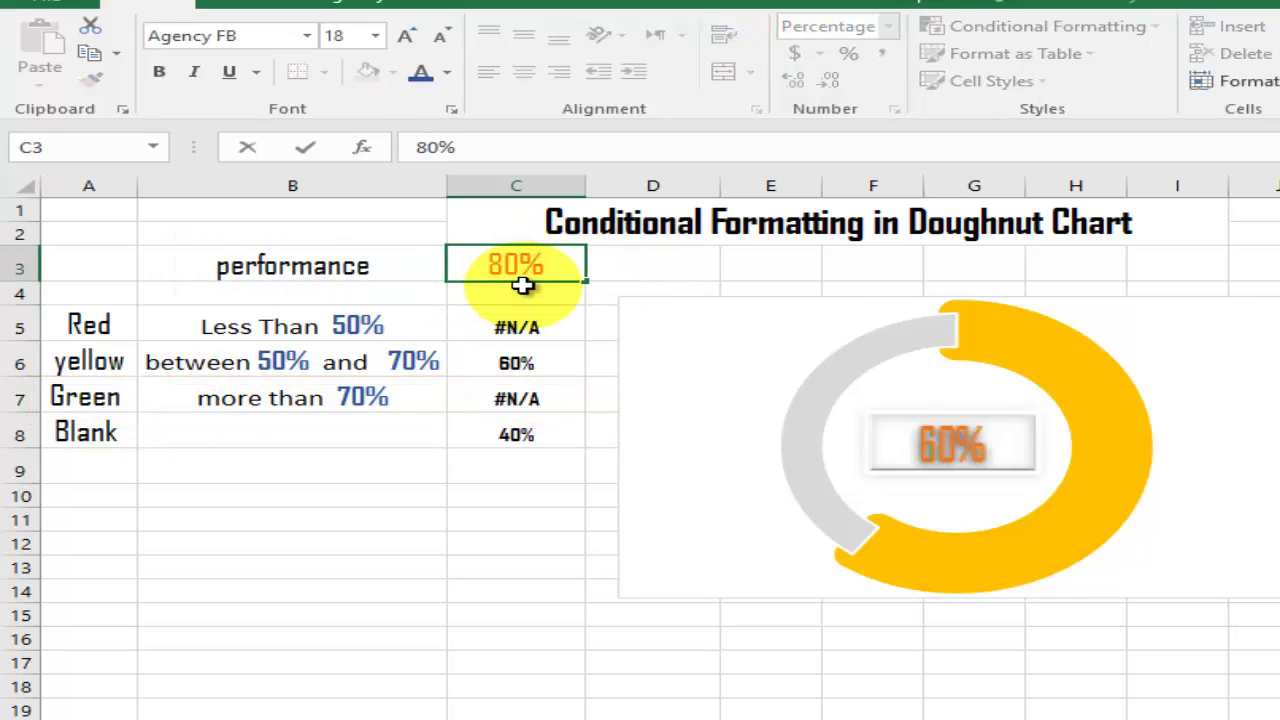
key(Return)
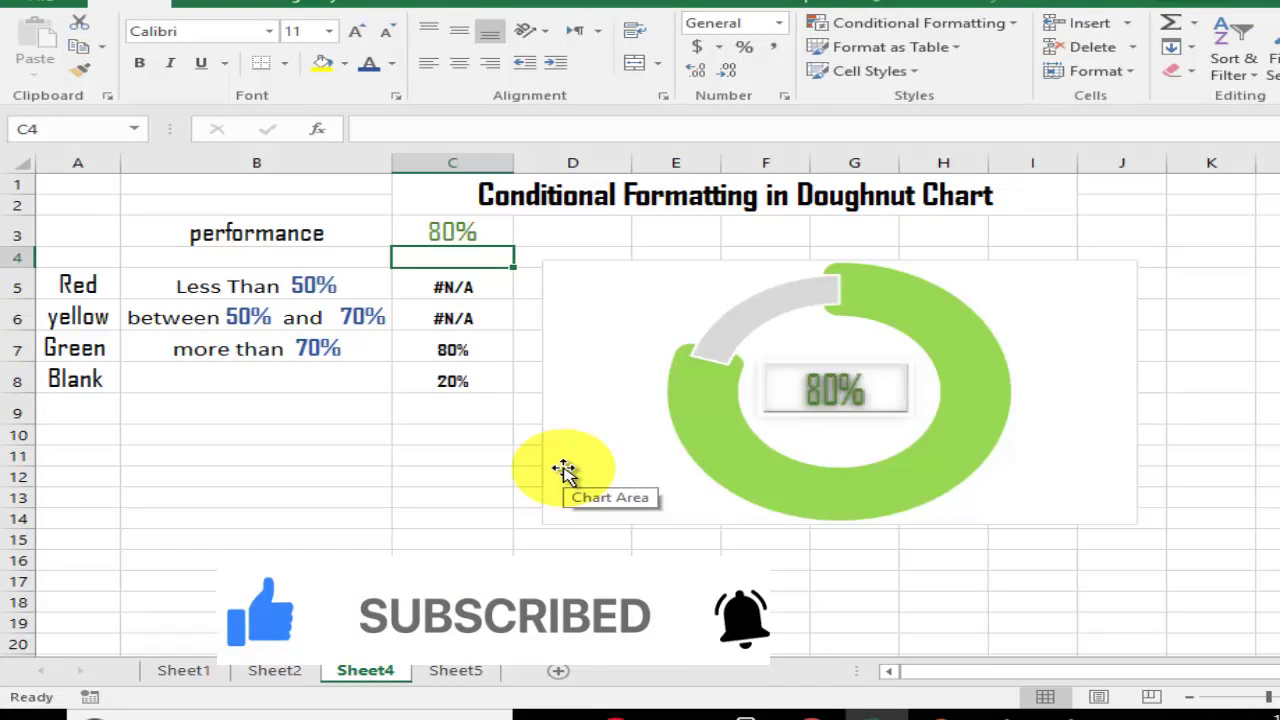
- Switch to Sheet5 and enter 20% as the performance value in D2
click(470, 672)
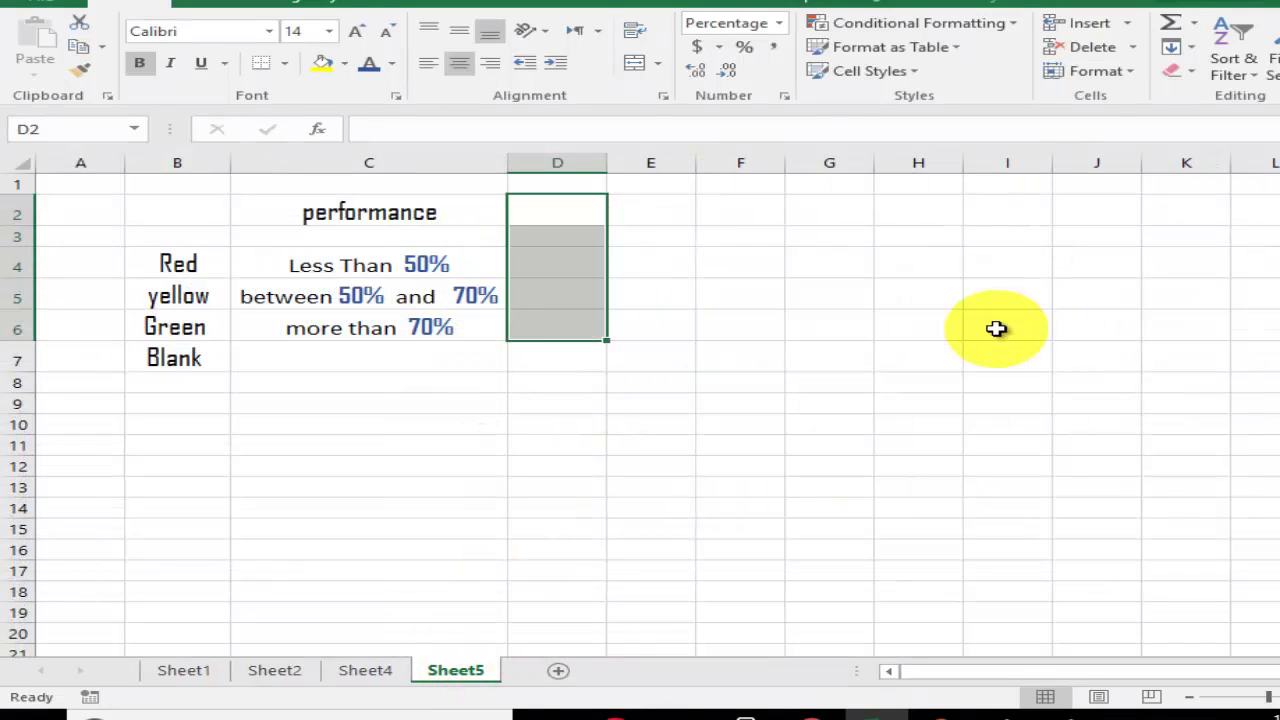
click(586, 209)
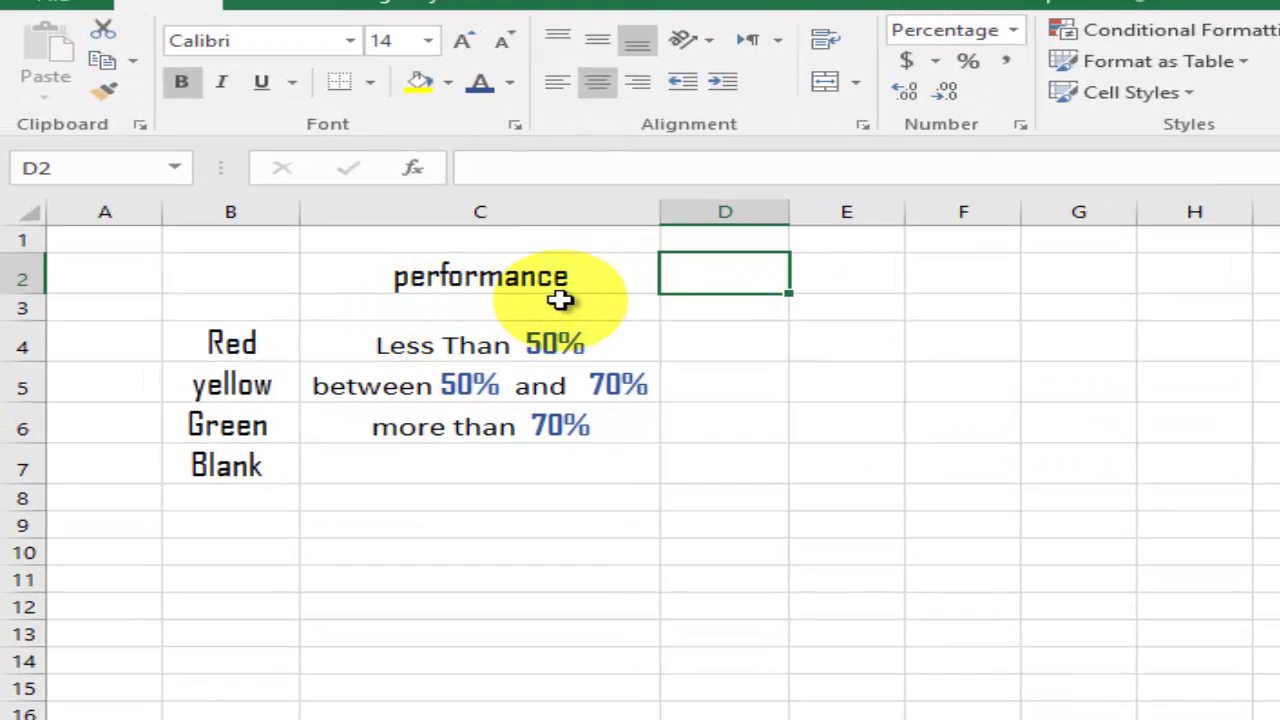
click(741, 277)
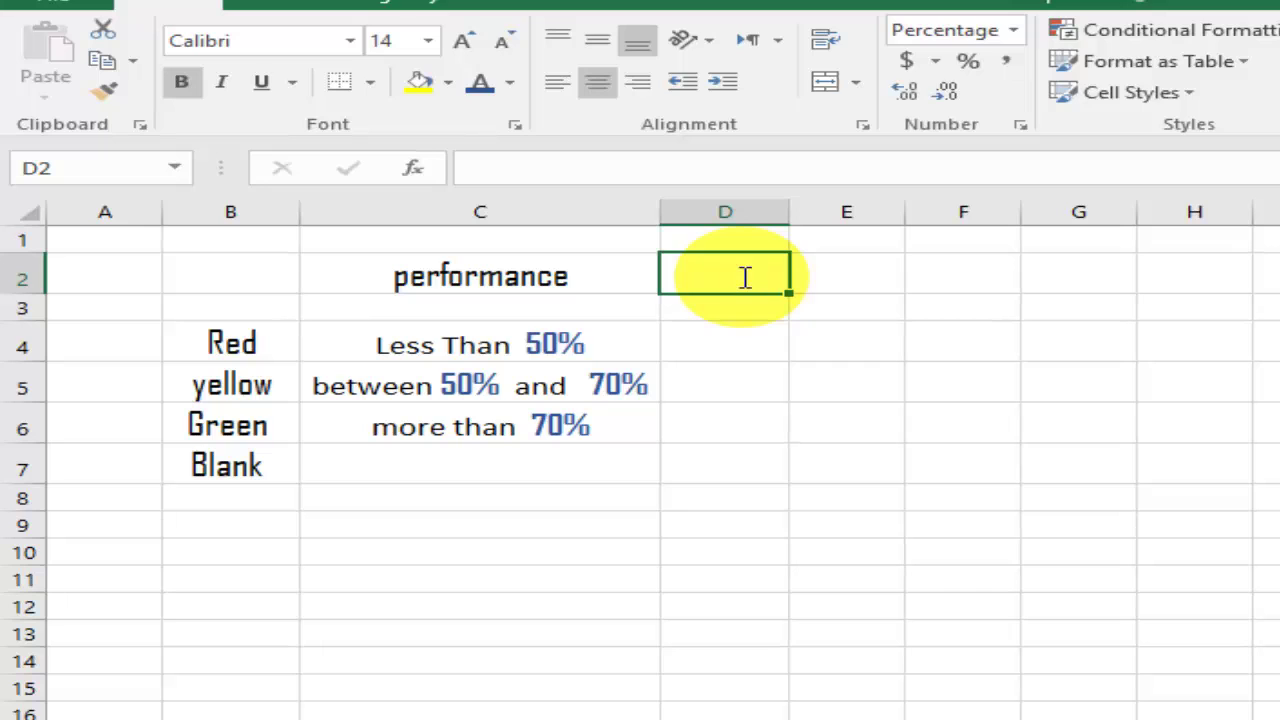
text(20)
key(Return)
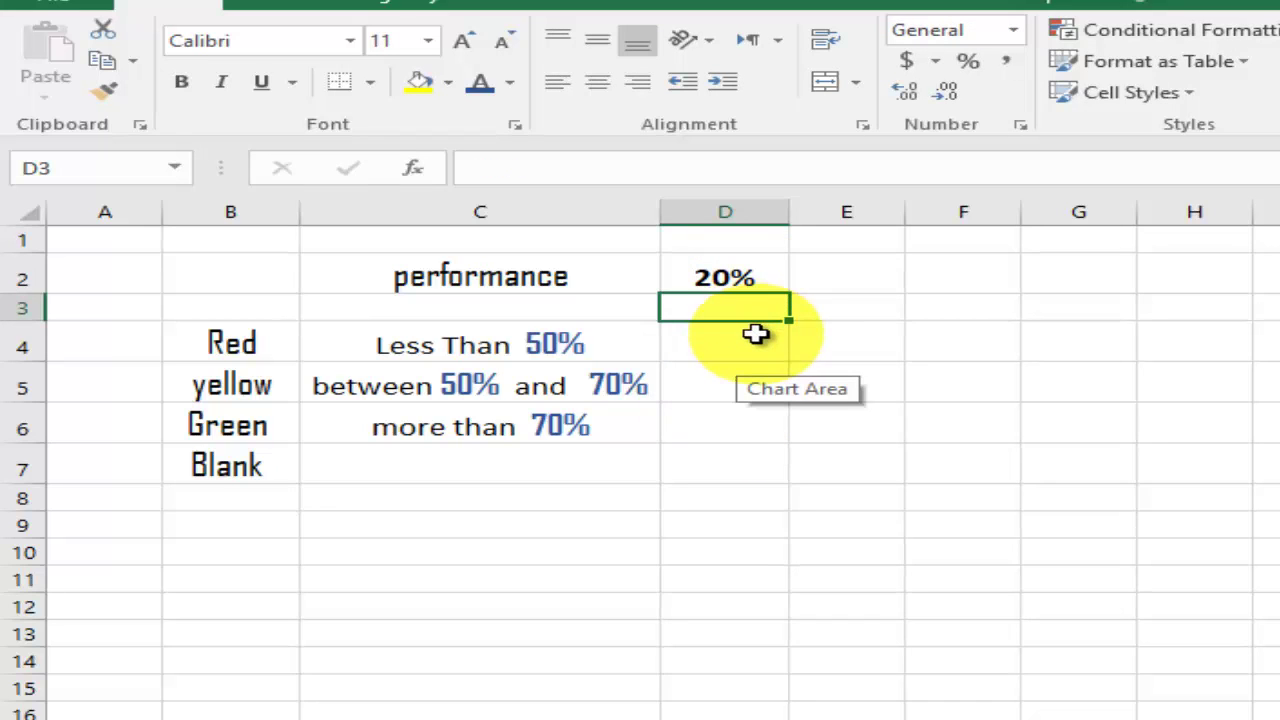
- Enter the formula =IF(D2<50%,D2,NA()) in D4 for the Red row and format the cell as a percentage
click(708, 342)
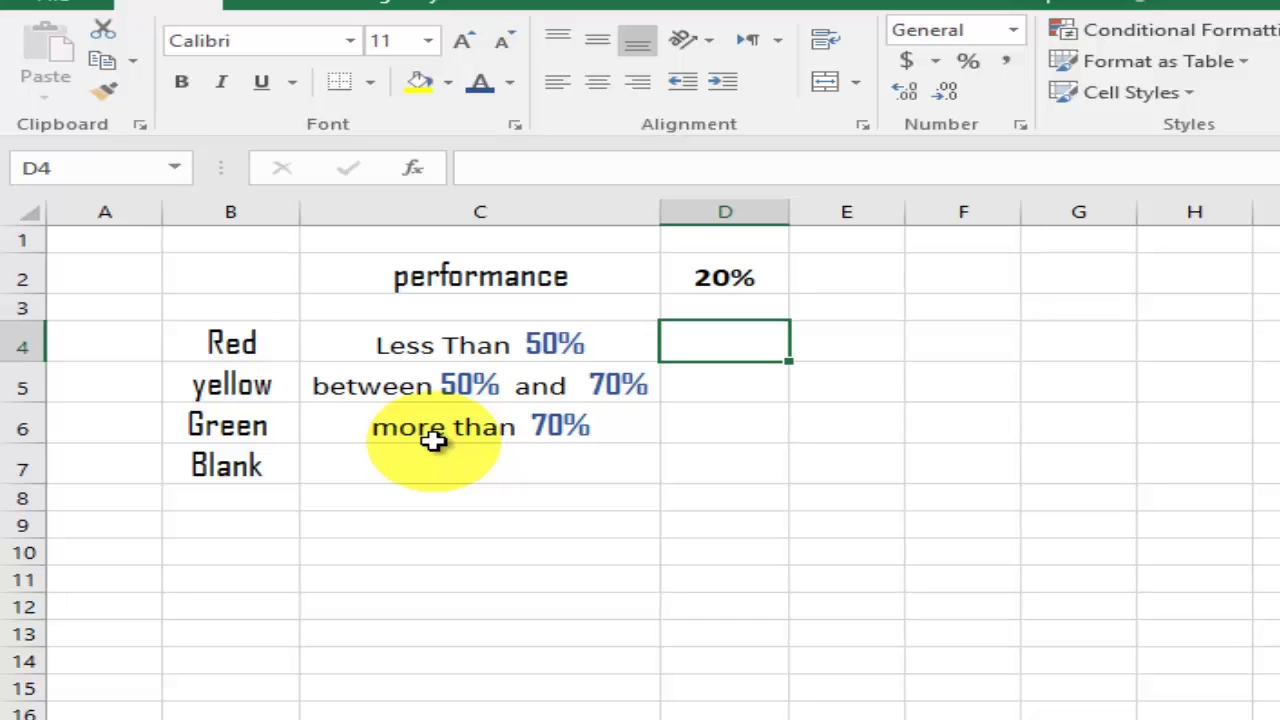
click(675, 340)
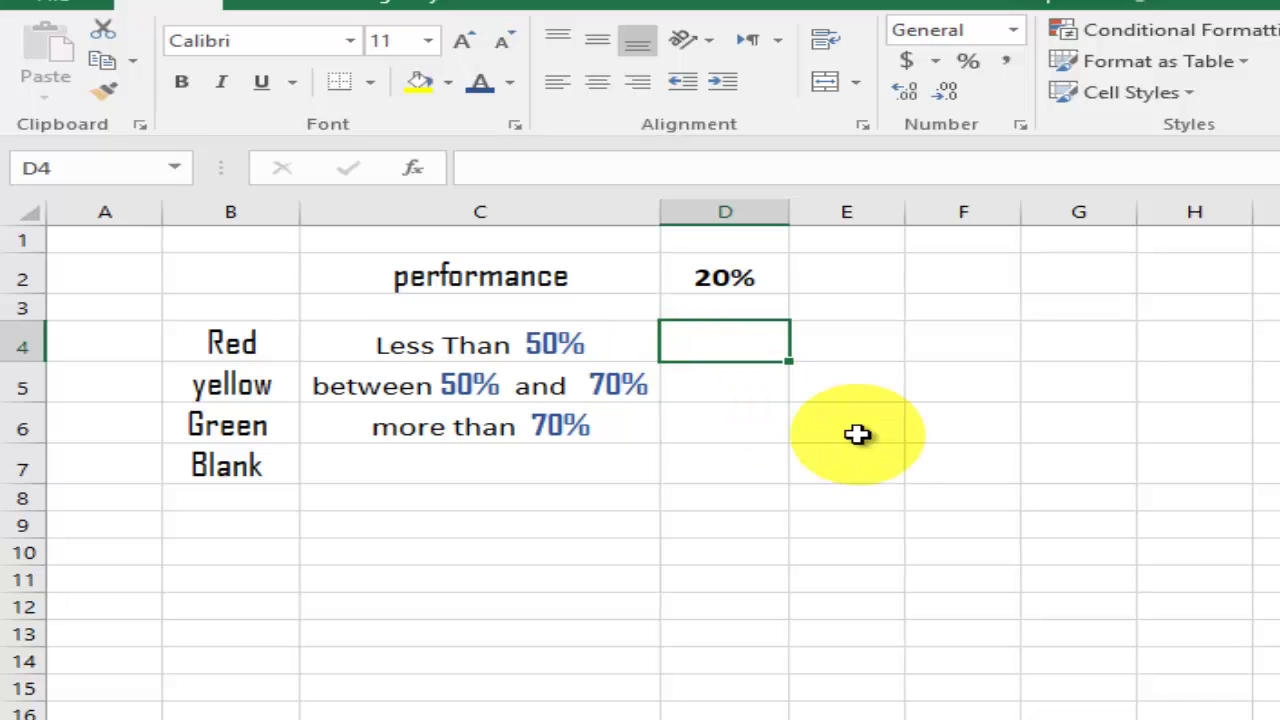
text(=)
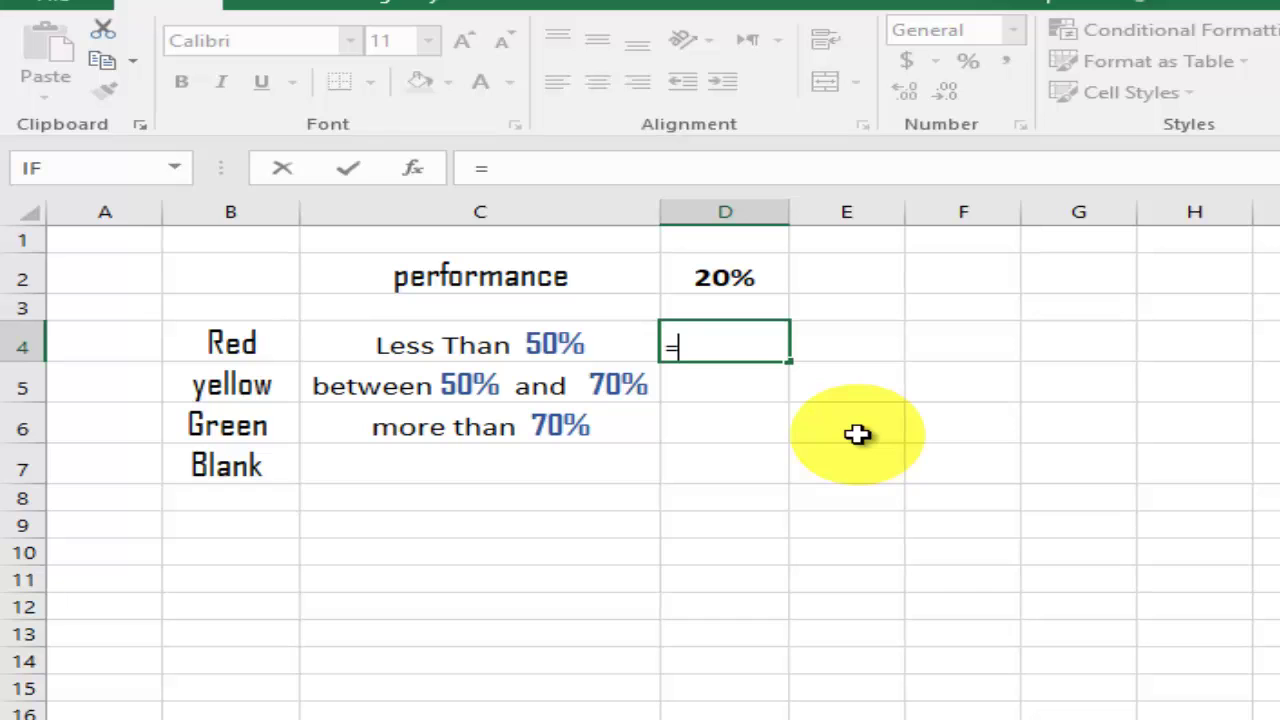
text(IF)
double_click(740, 386)
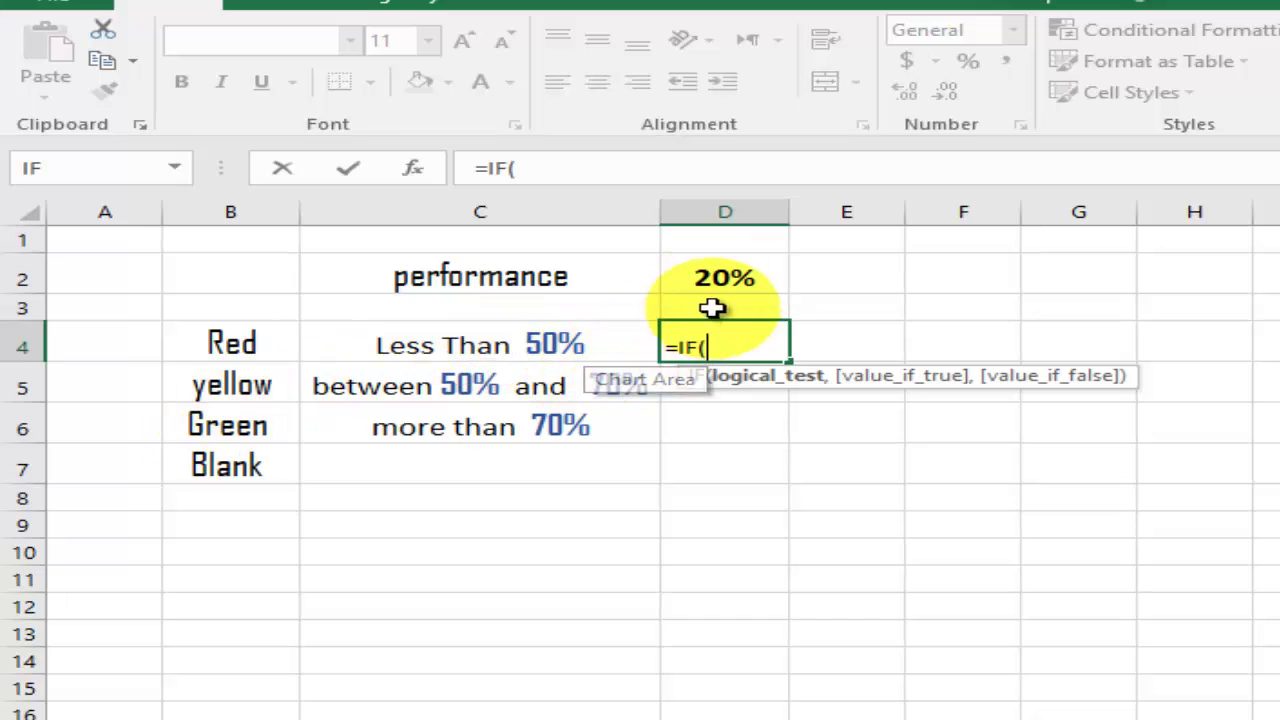
click(740, 278)
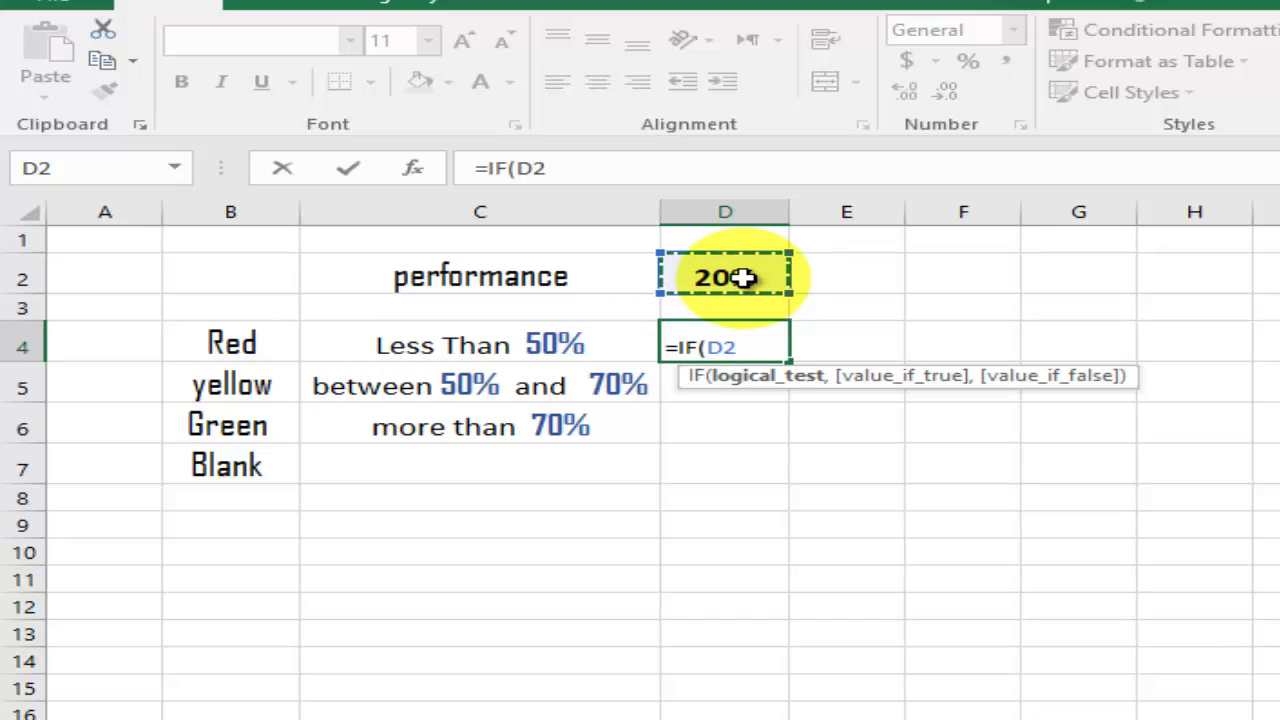
text(<50%)
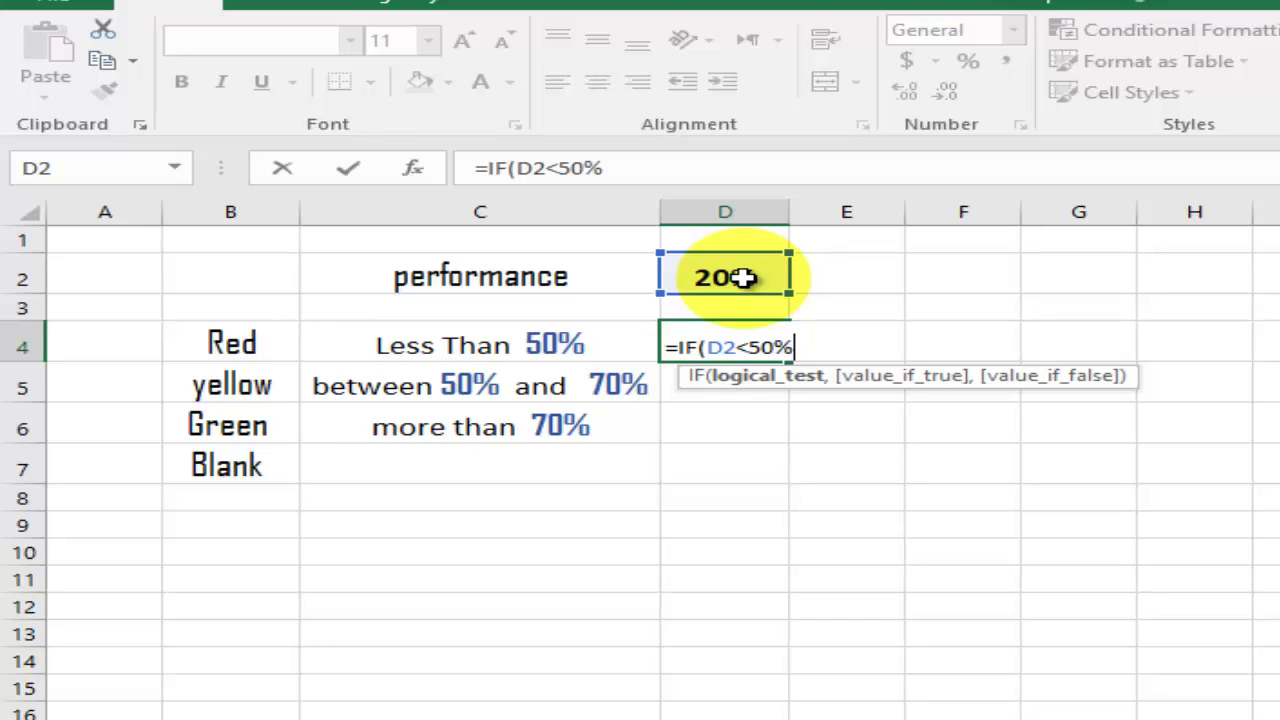
text(,)
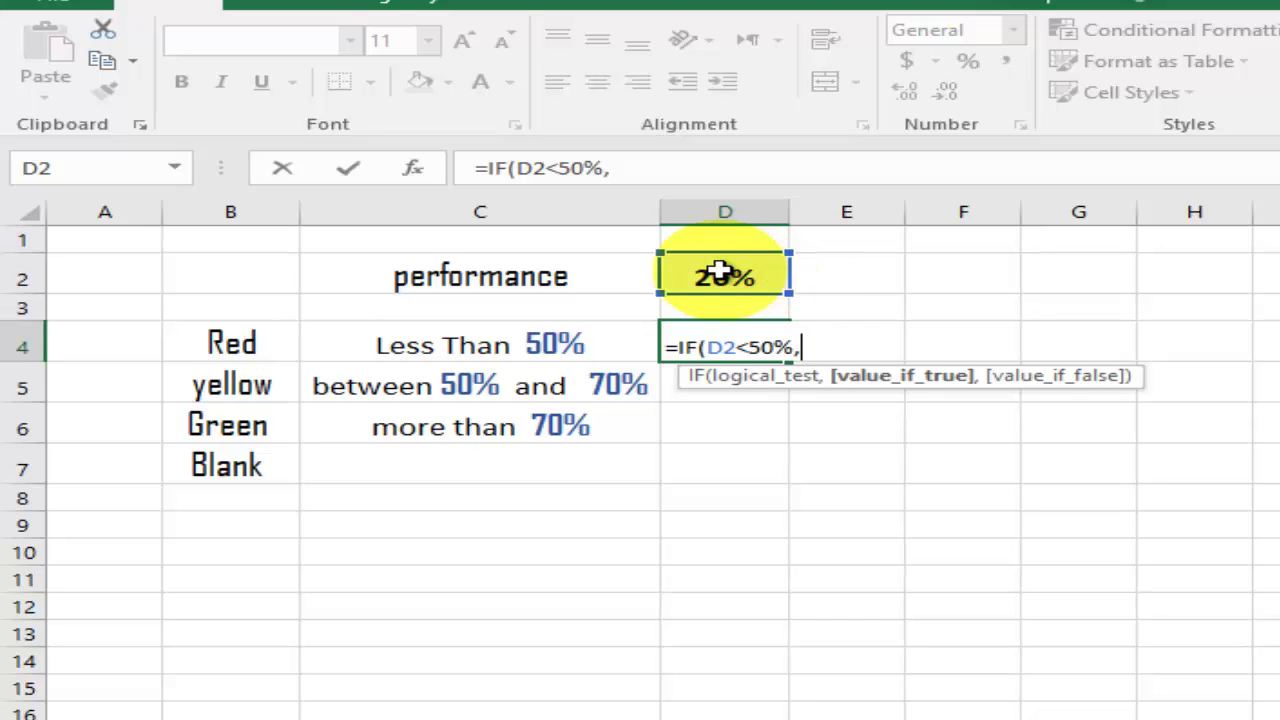
click(710, 278)
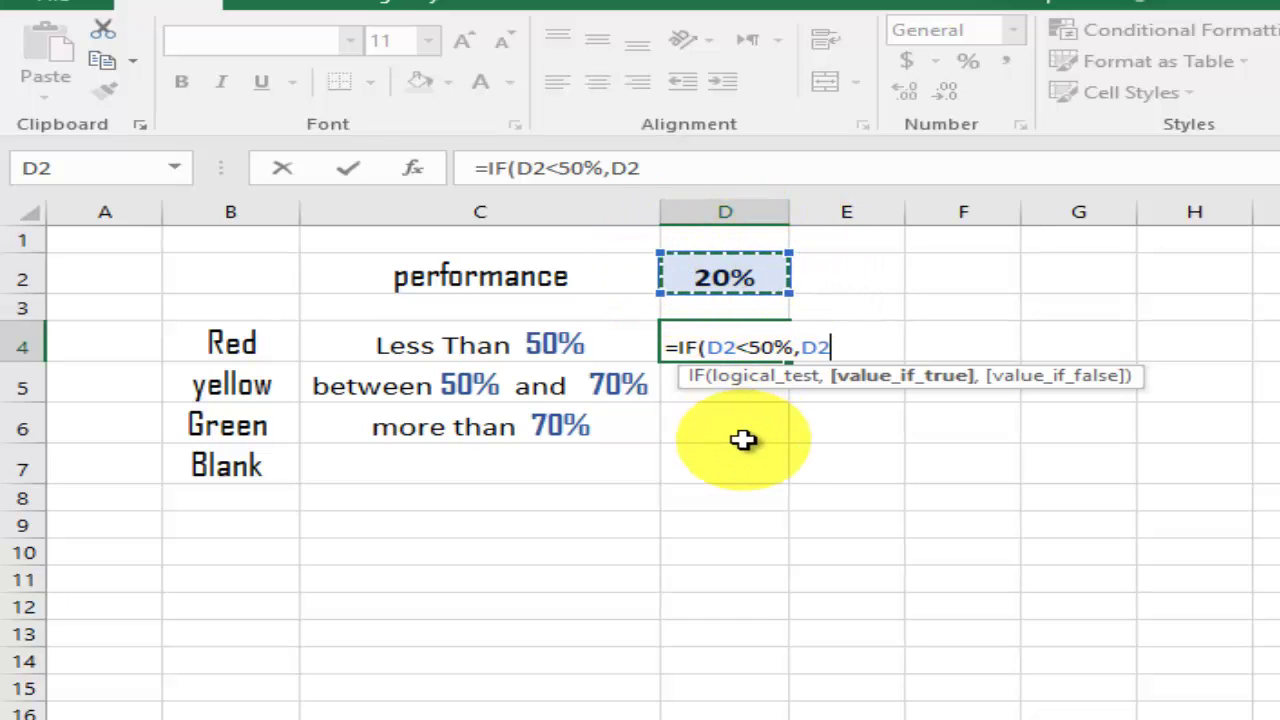
text(,)
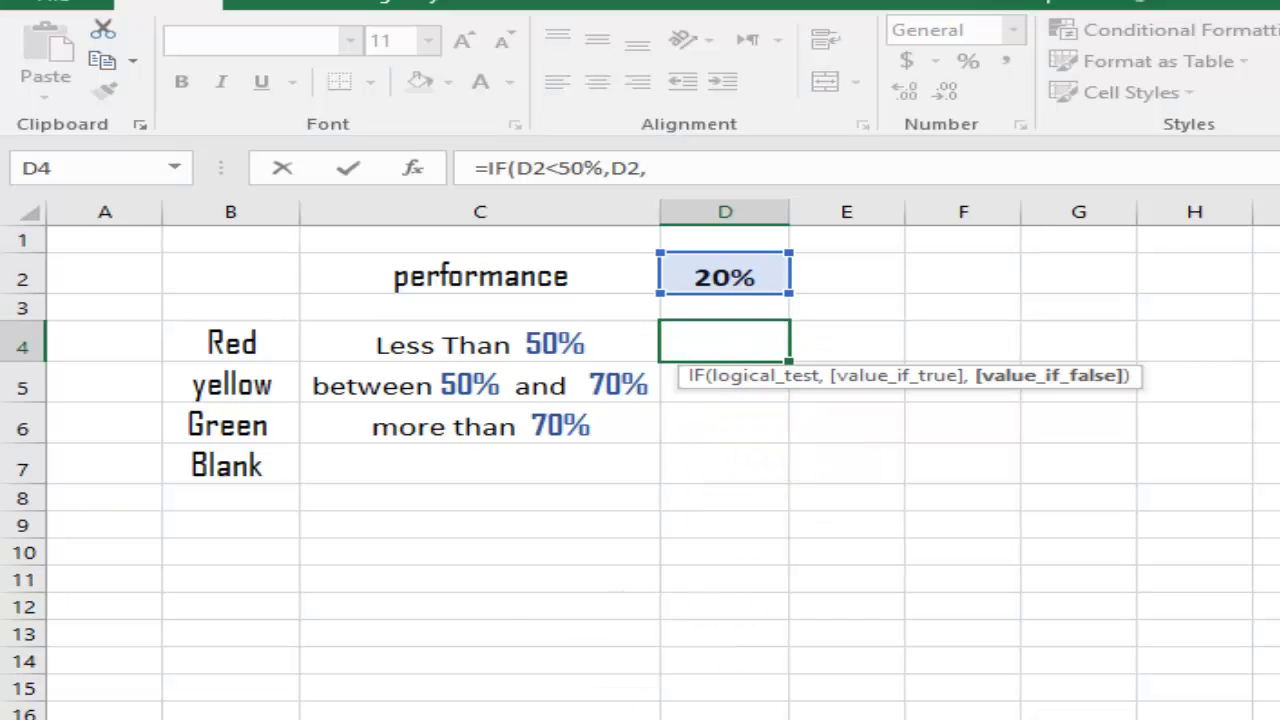
key(ctrl+Page_Down)
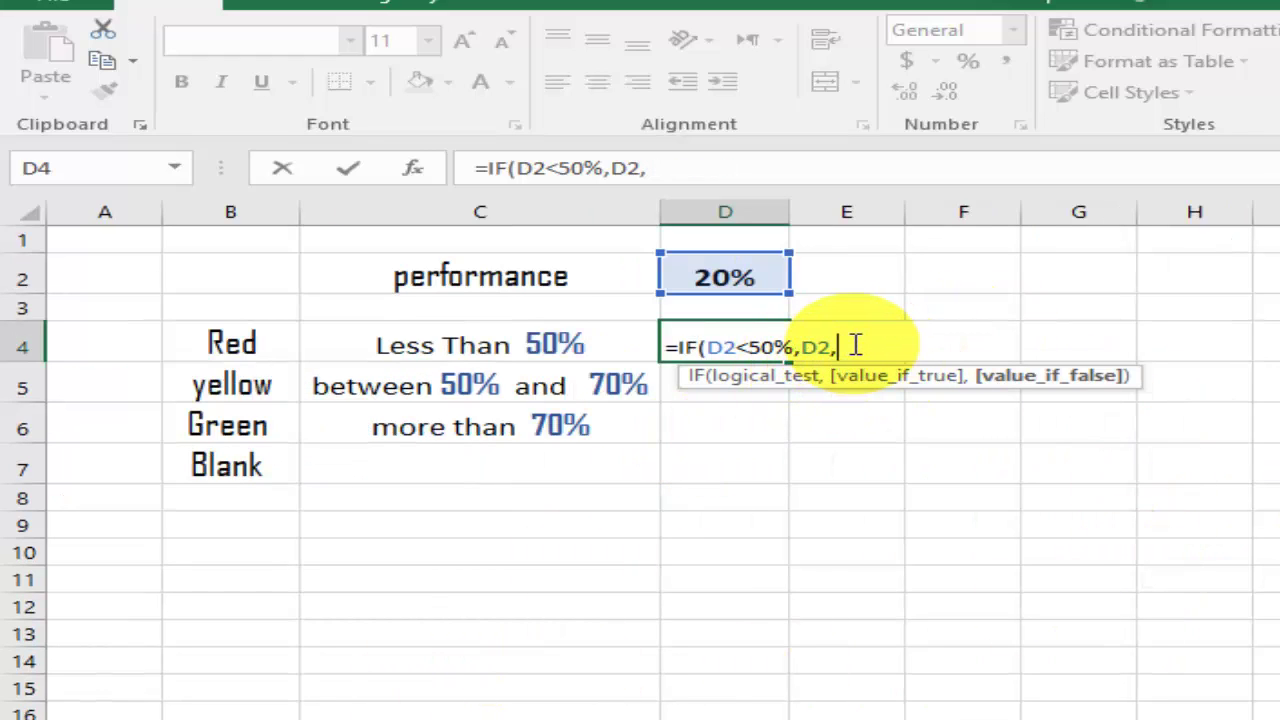
text(N)
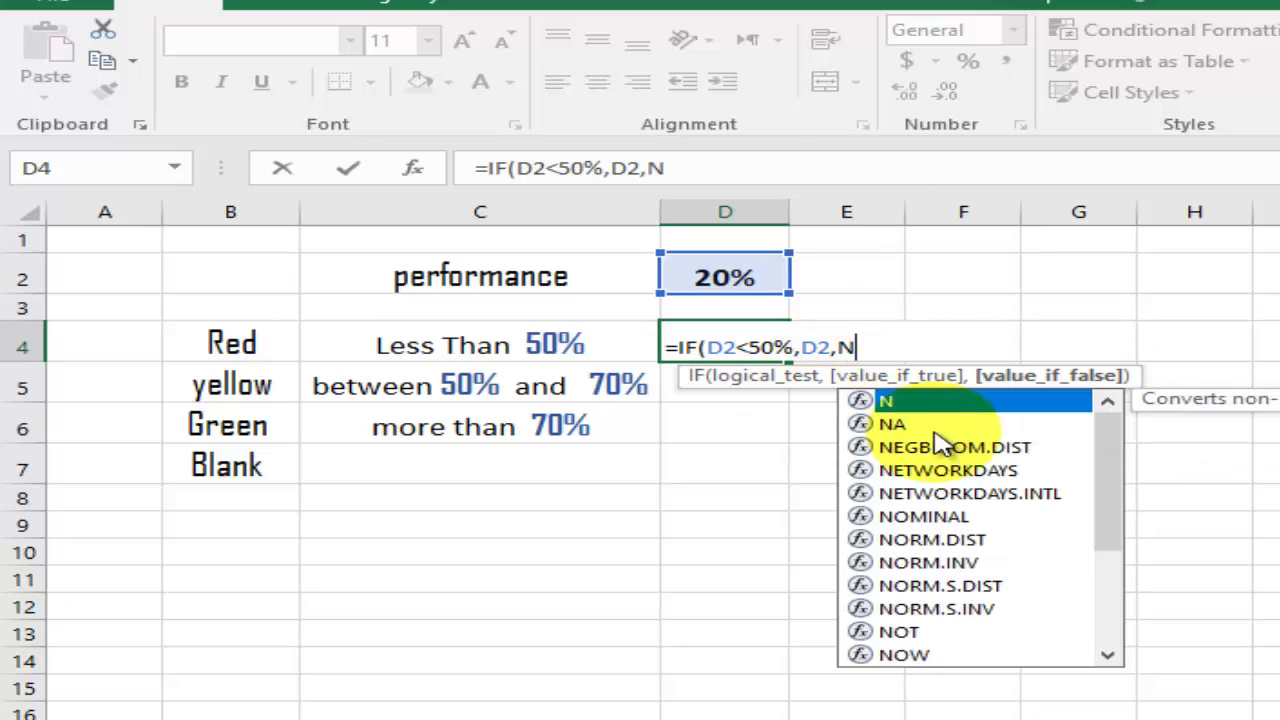
double_click(898, 424)
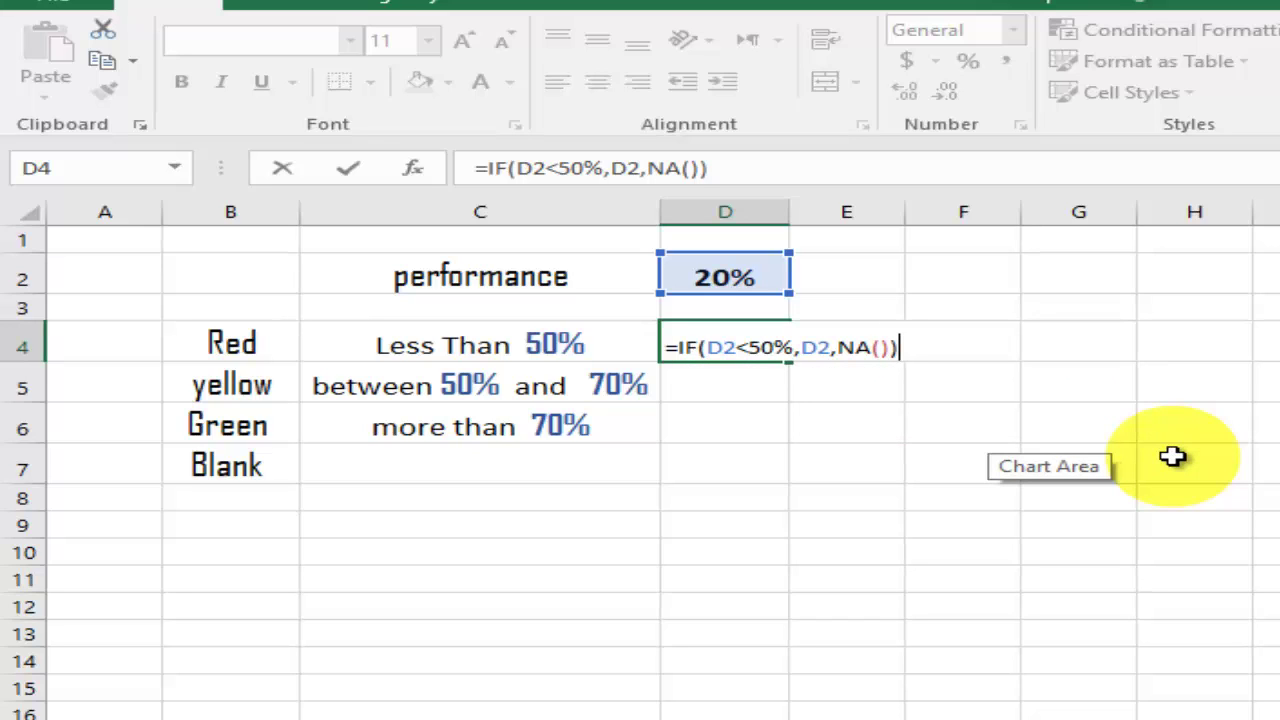
key(Return)
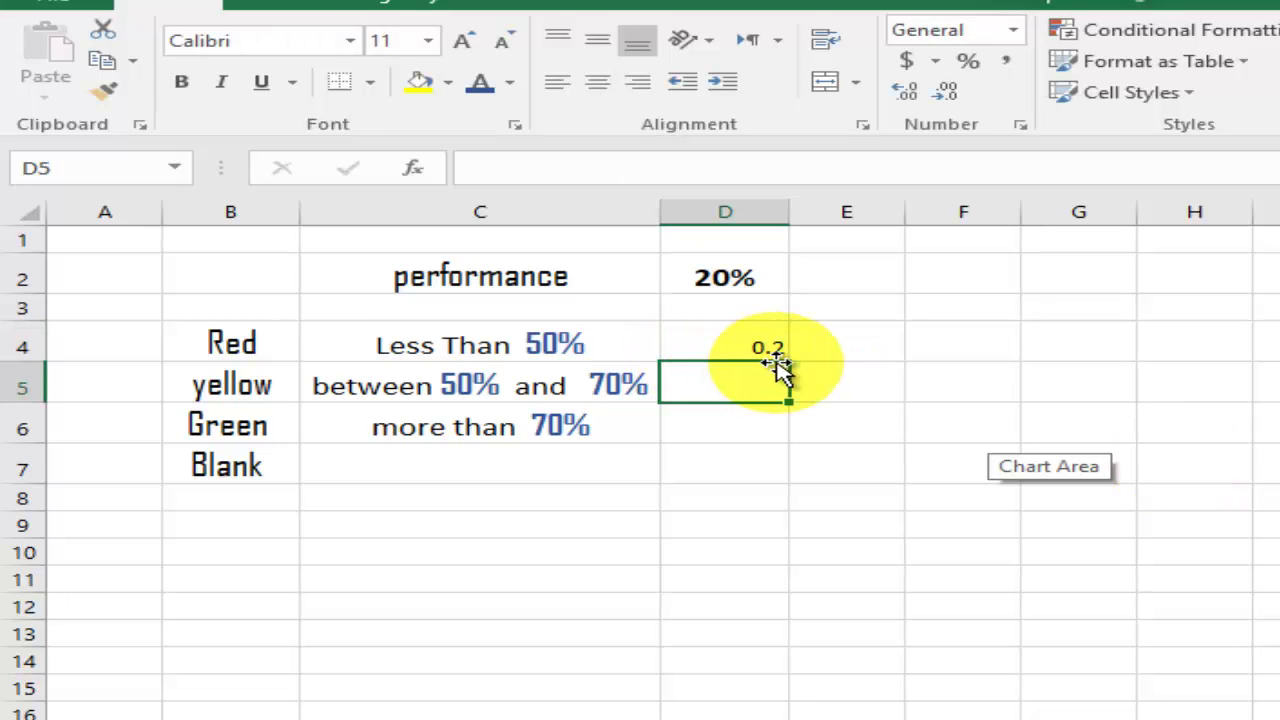
click(752, 346)
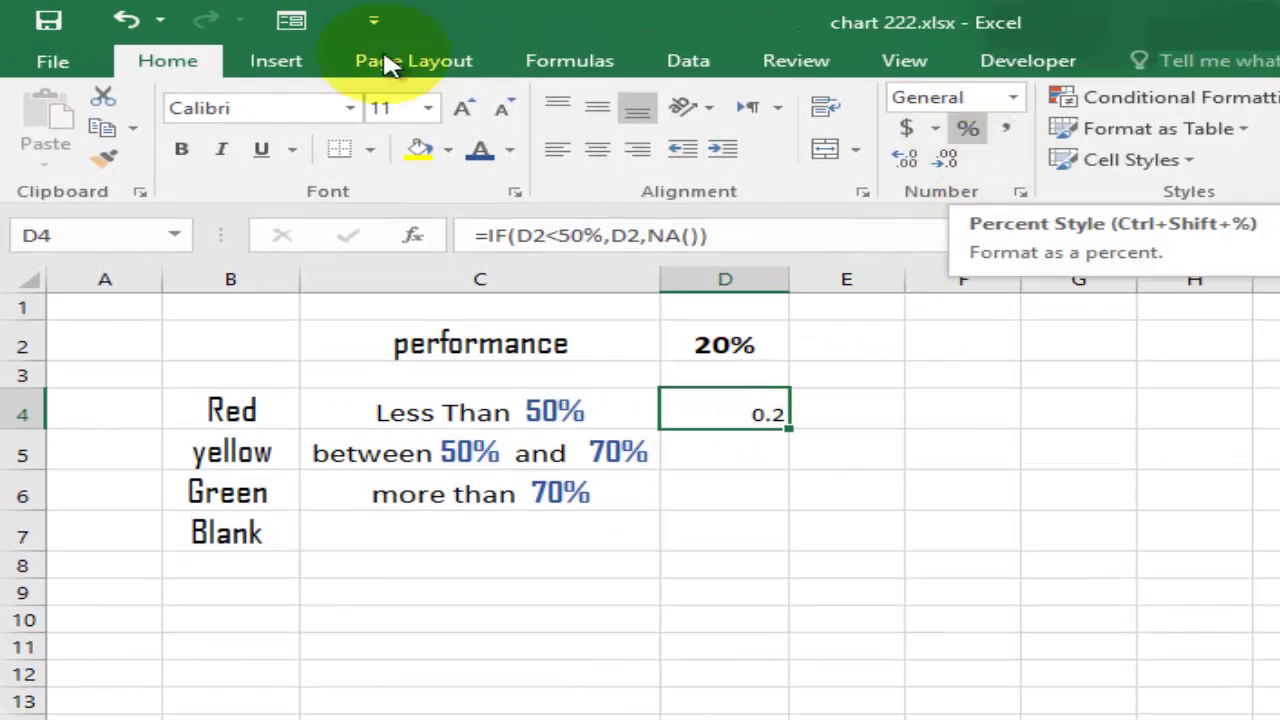
click(963, 129)
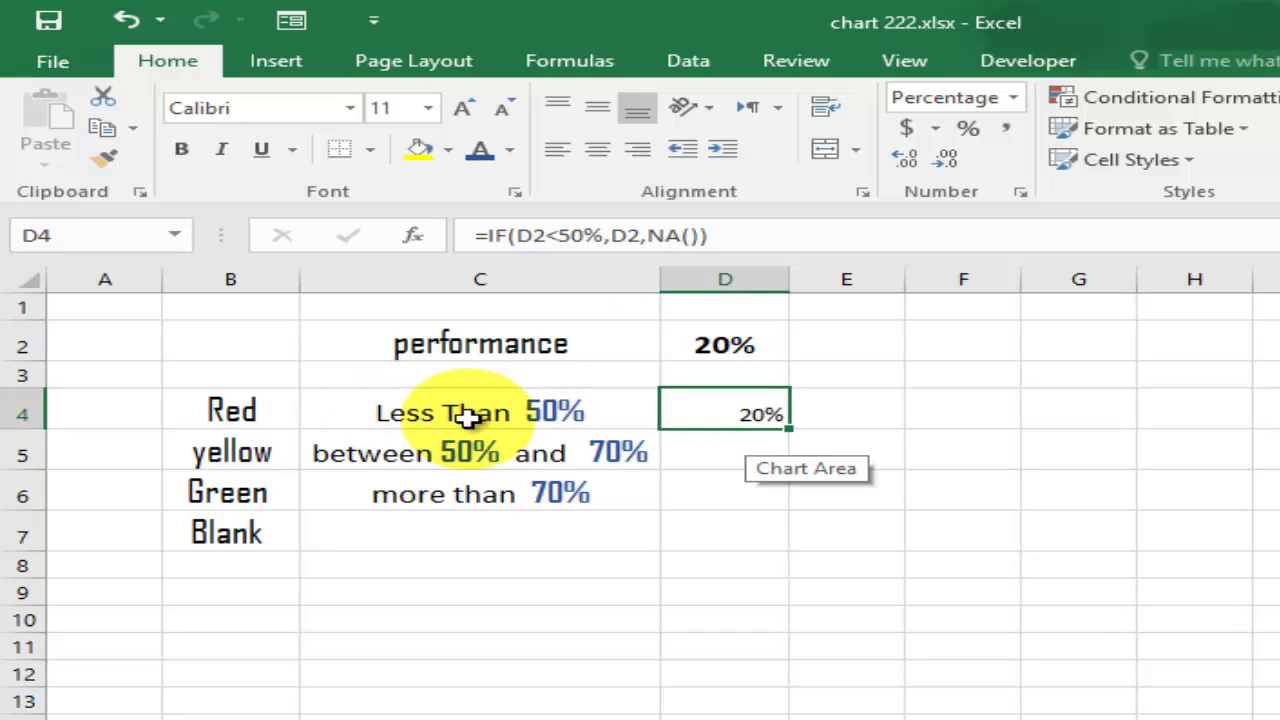
- Set the performance value in D2 to 30% to test the Red row formula
click(721, 342)
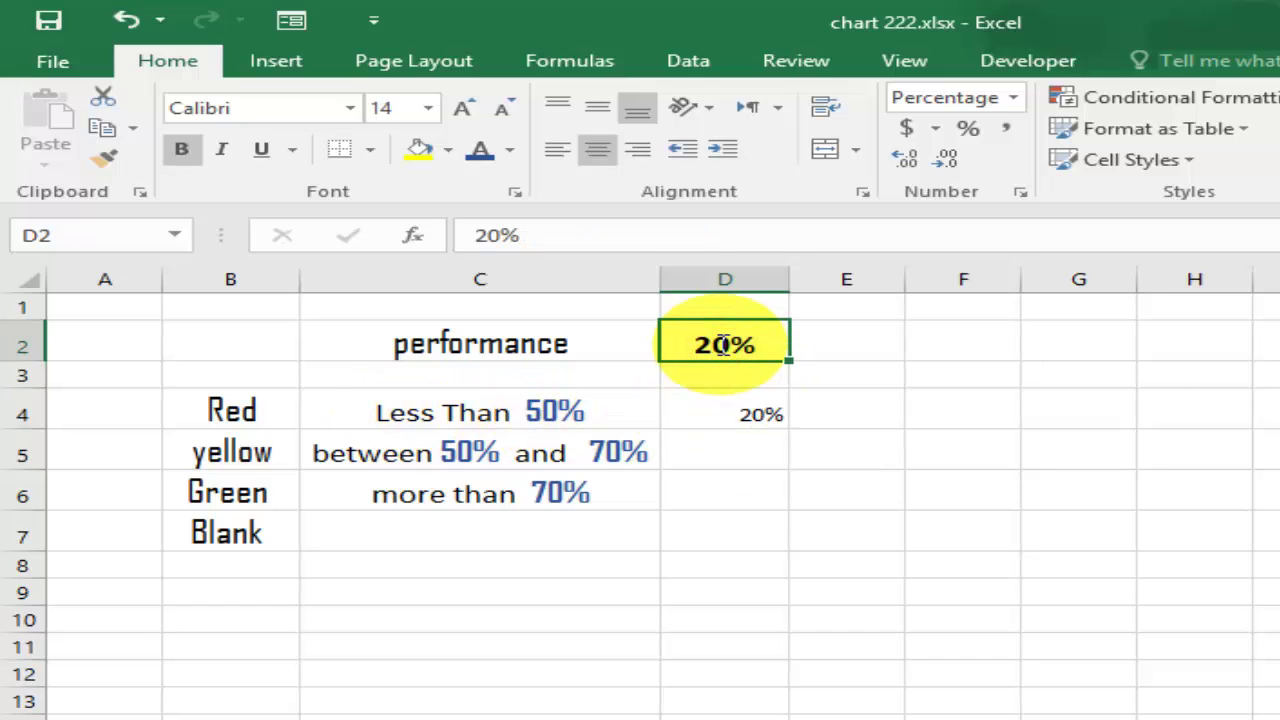
double_click(724, 344)
key(BackSpace)
text(3)
key(Return)
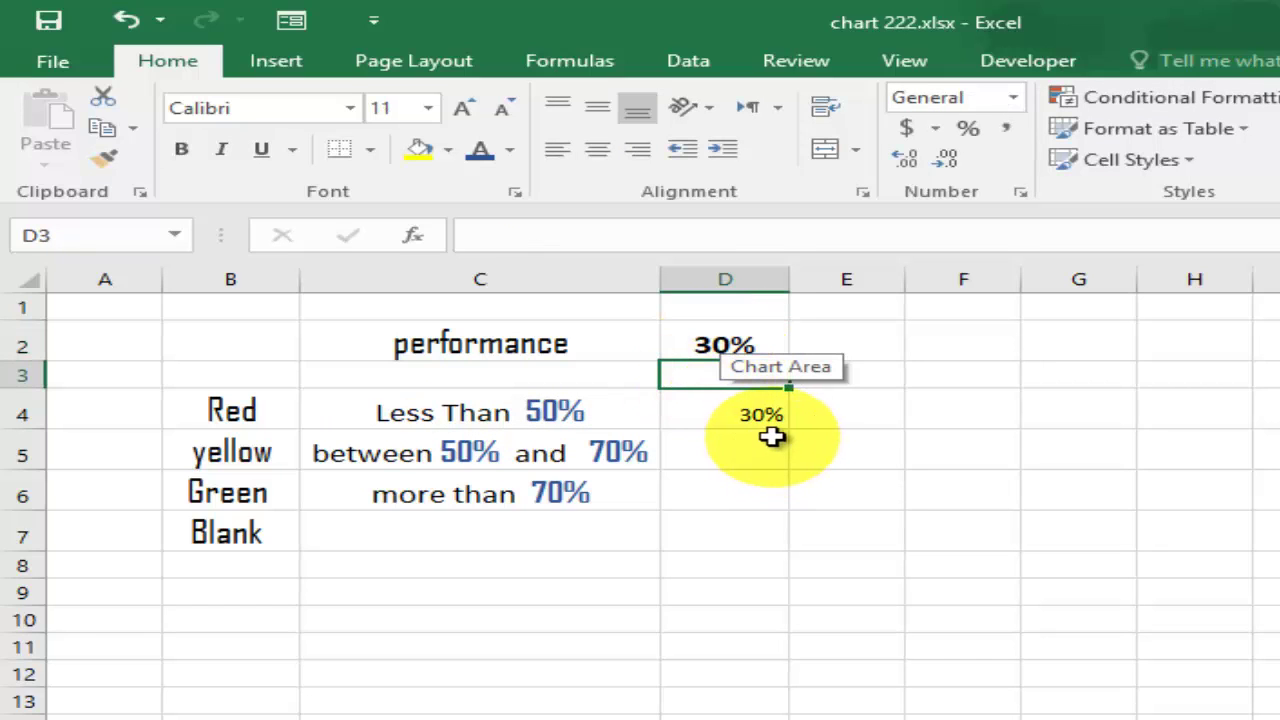
- Set the performance value in D2 to 60% to test the Red formula above its limit
click(737, 344)
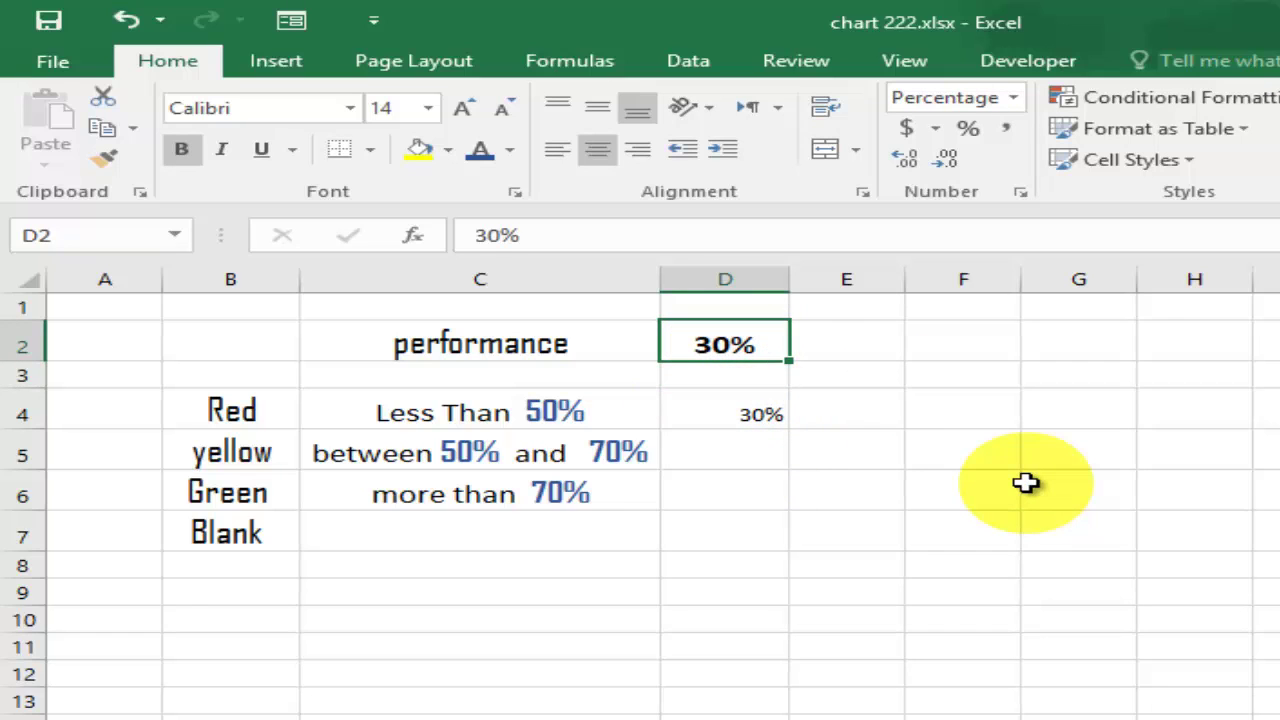
text(60)
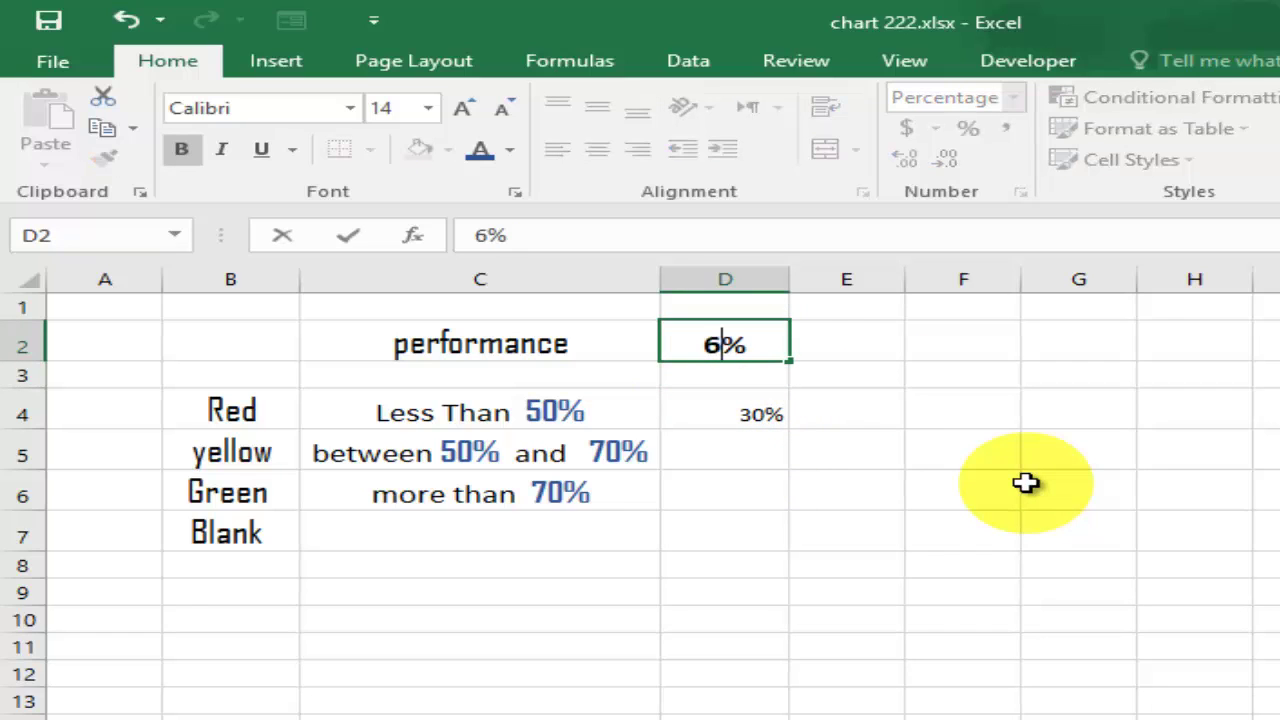
key(Return)
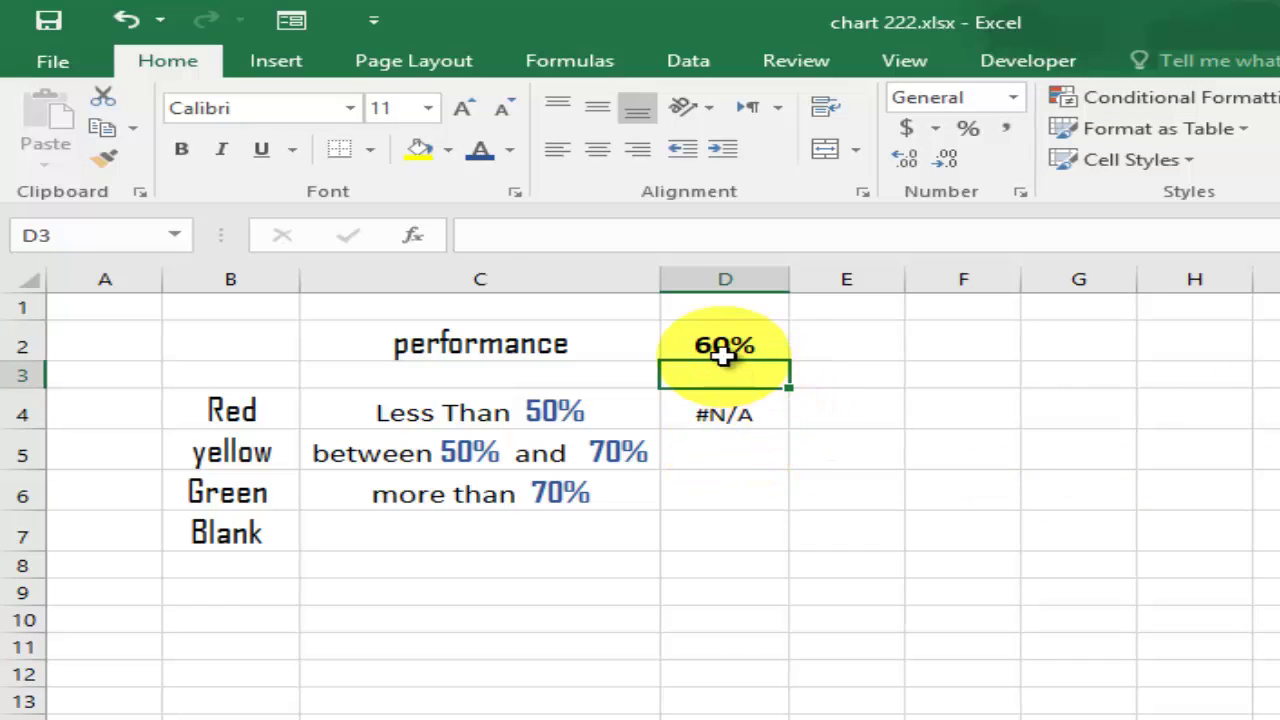
- Enter the formula =IF(AND(D2>=50%,D2<=70%),D2,NA()) in D5 for the yellow row
key(Down)
key(Down)
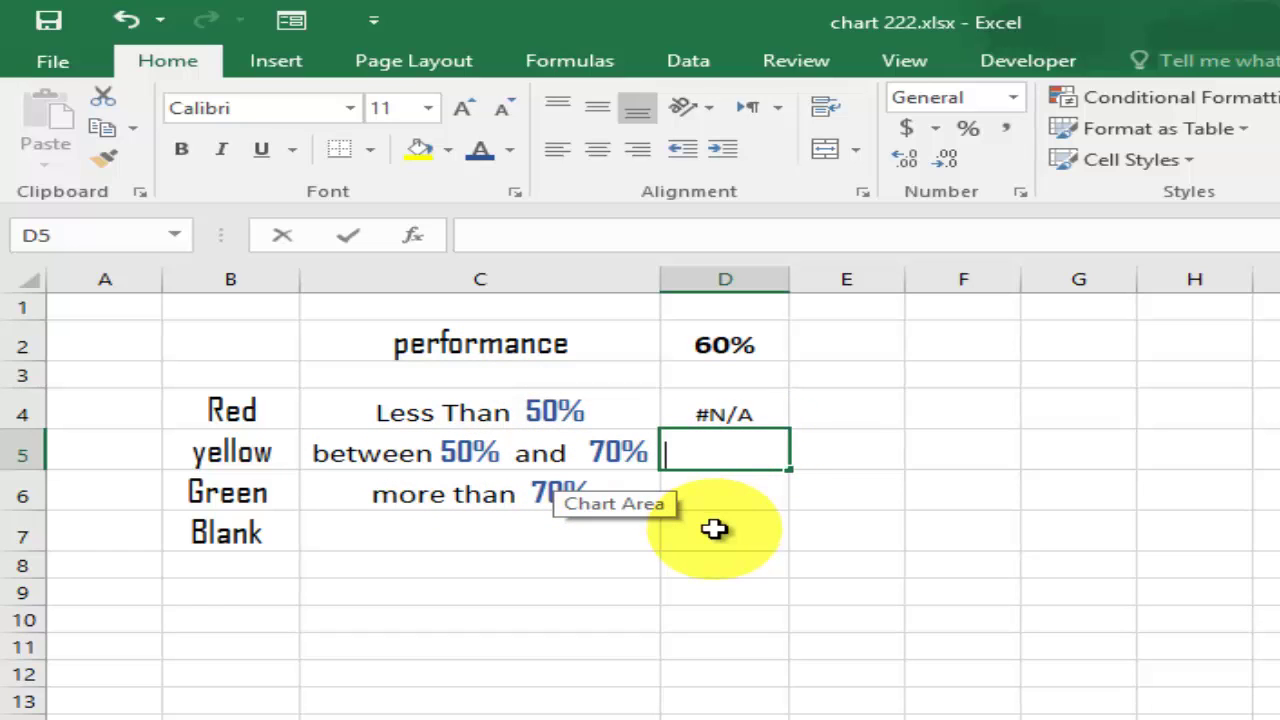
text(=IF)
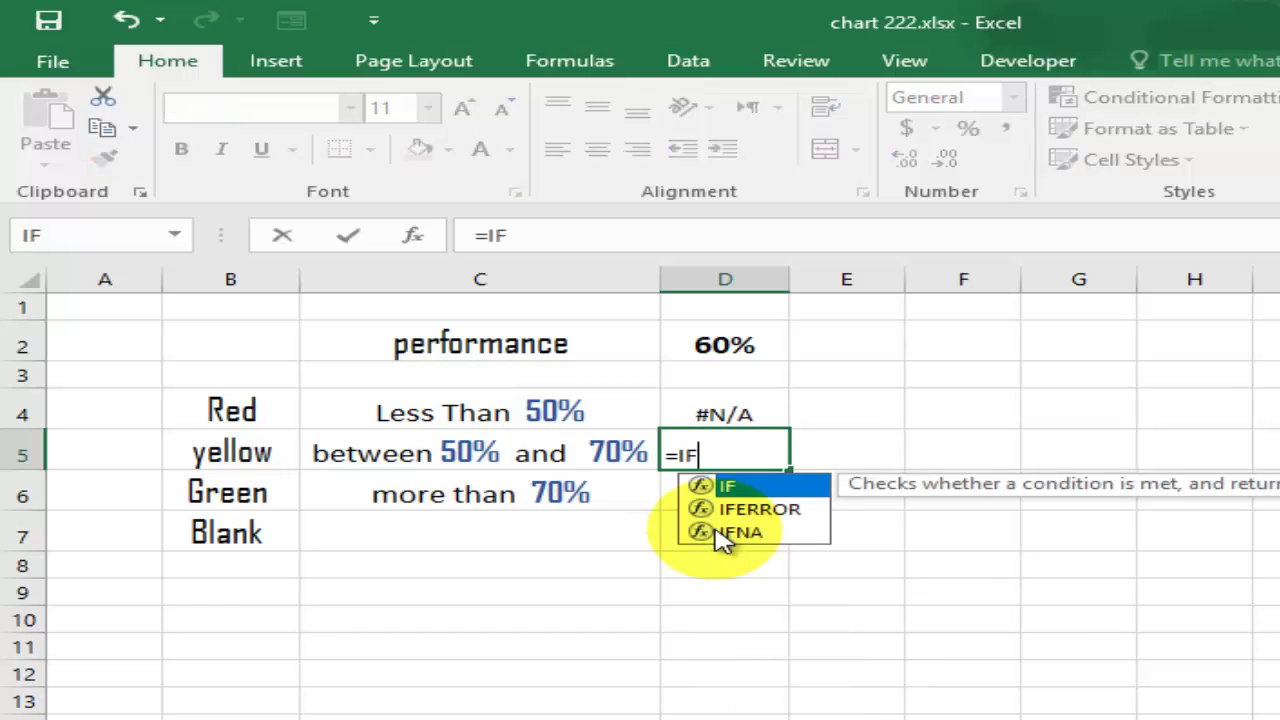
text(()
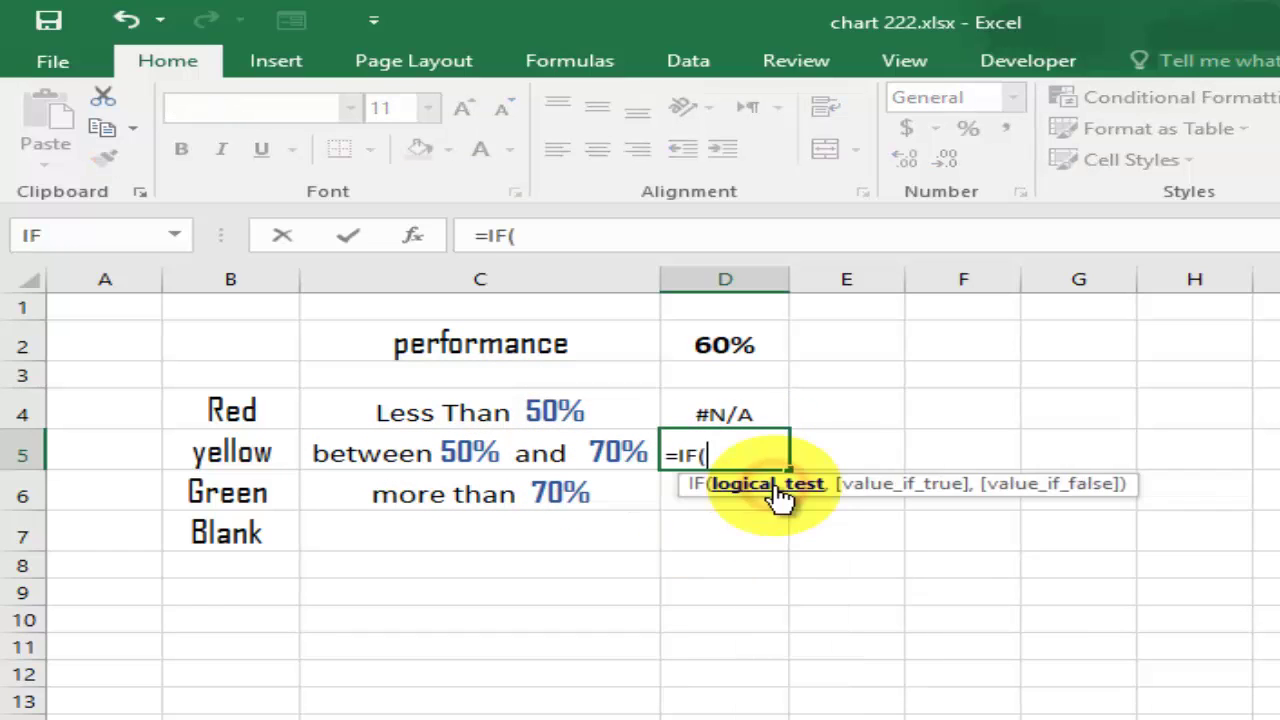
click(748, 343)
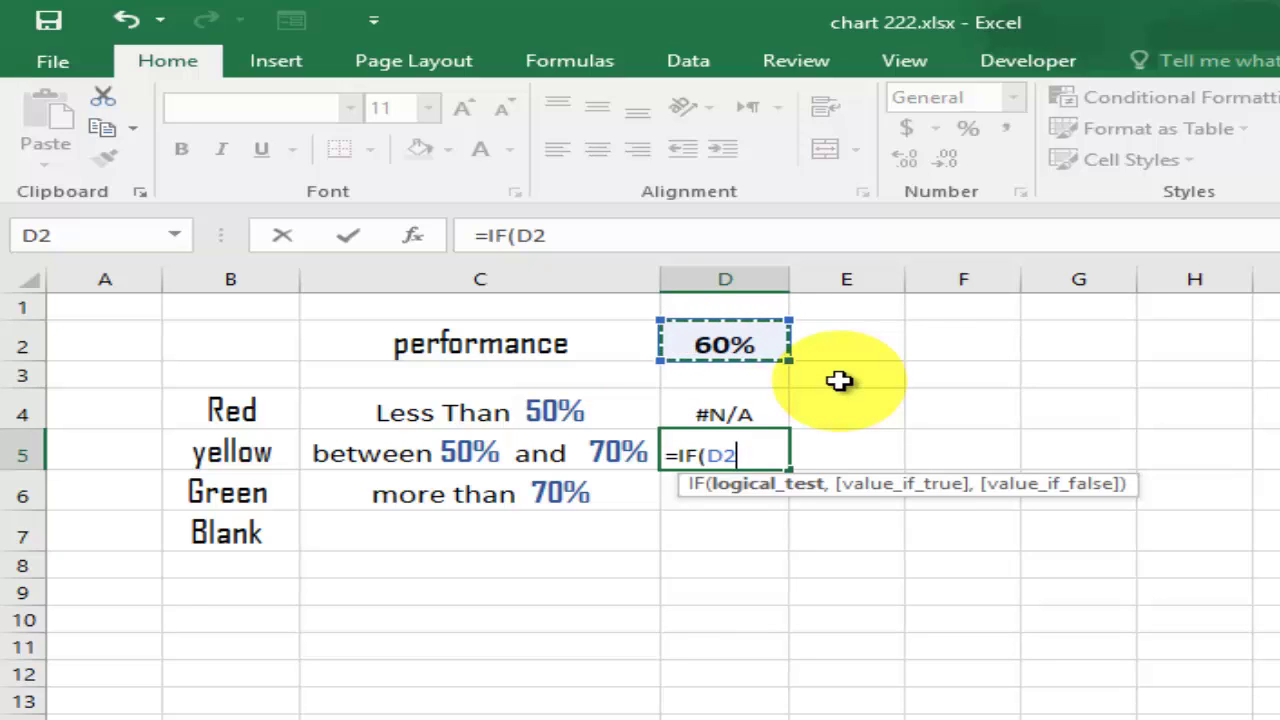
key(BackSpace)
key(BackSpace)
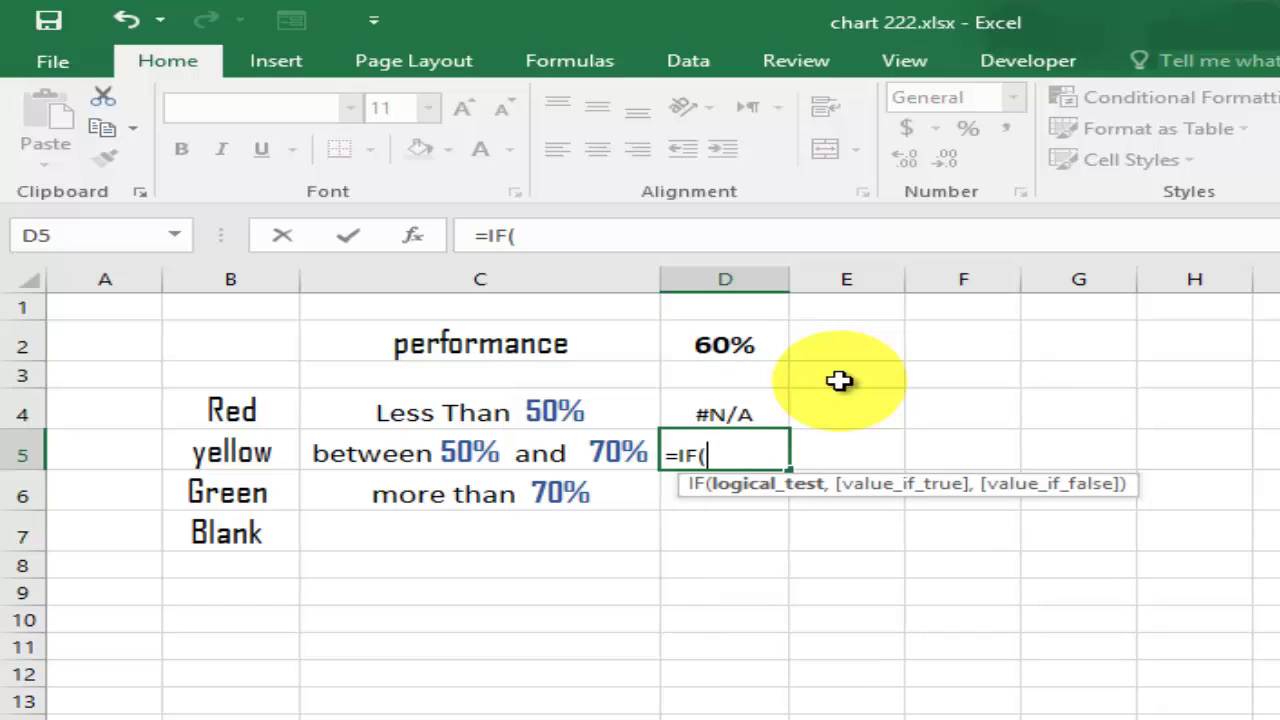
text(A)
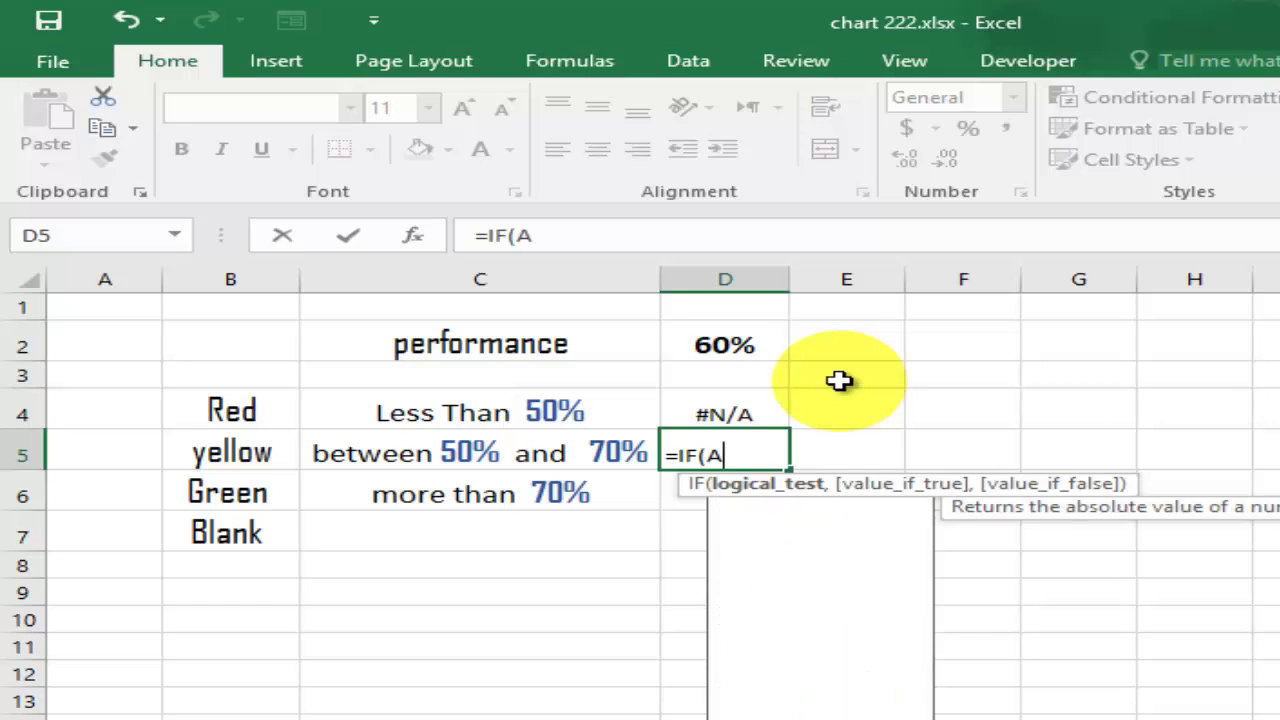
text(ND(D2)
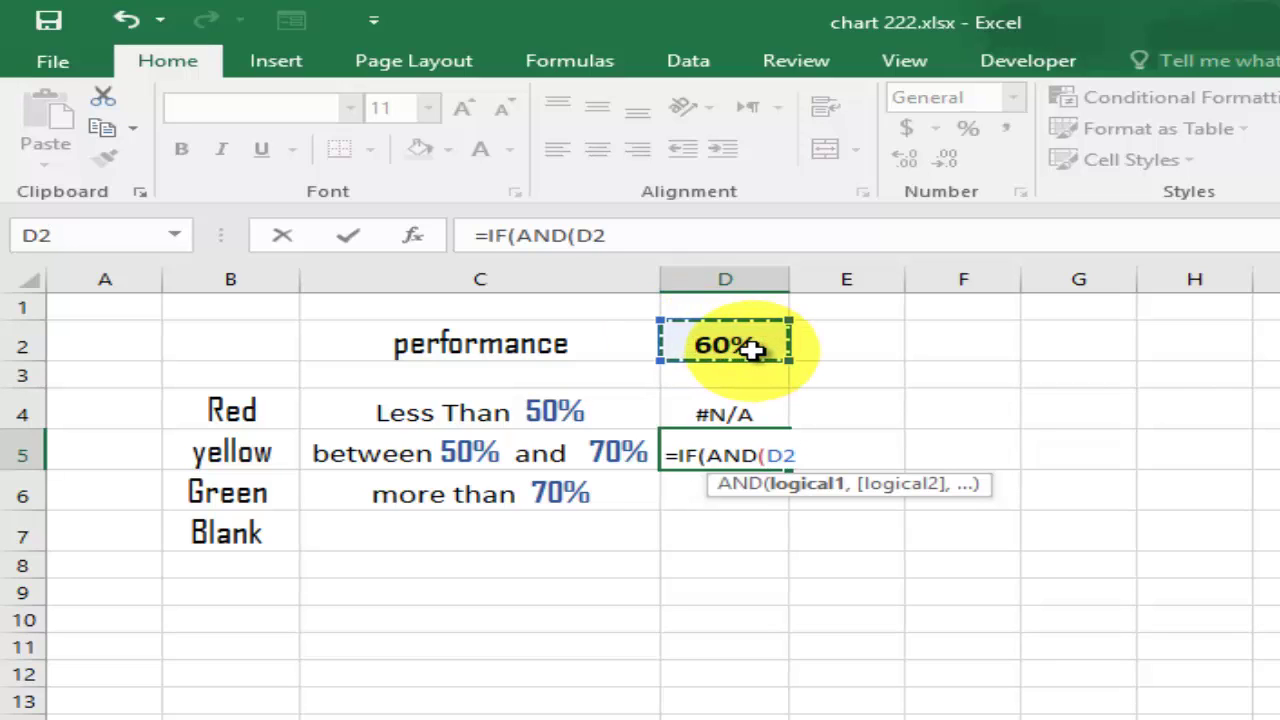
text(>=50%)
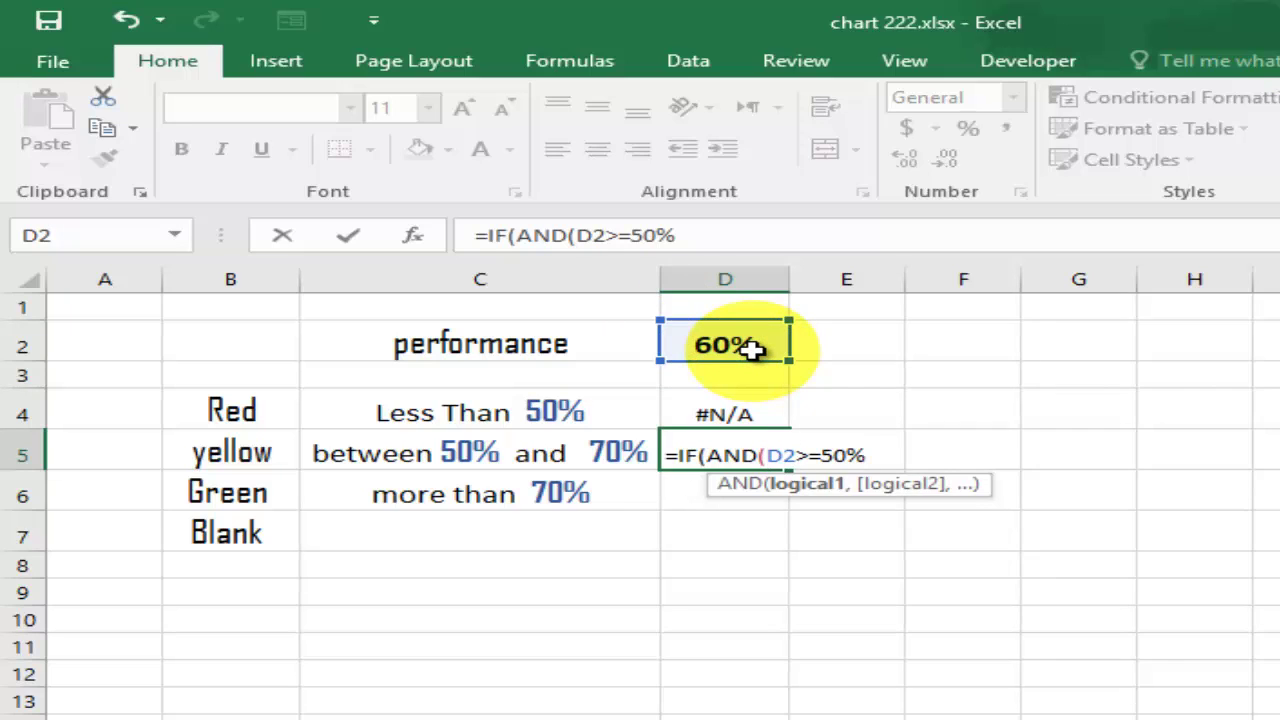
text(,)
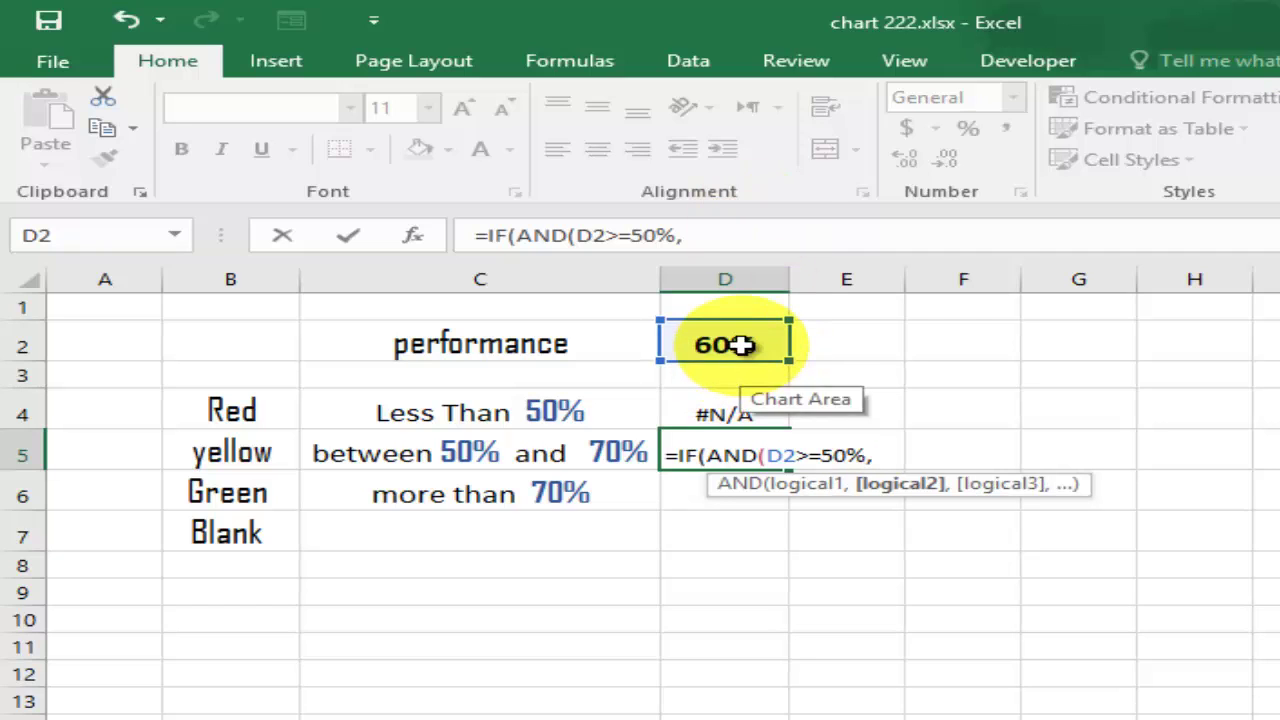
click(742, 344)
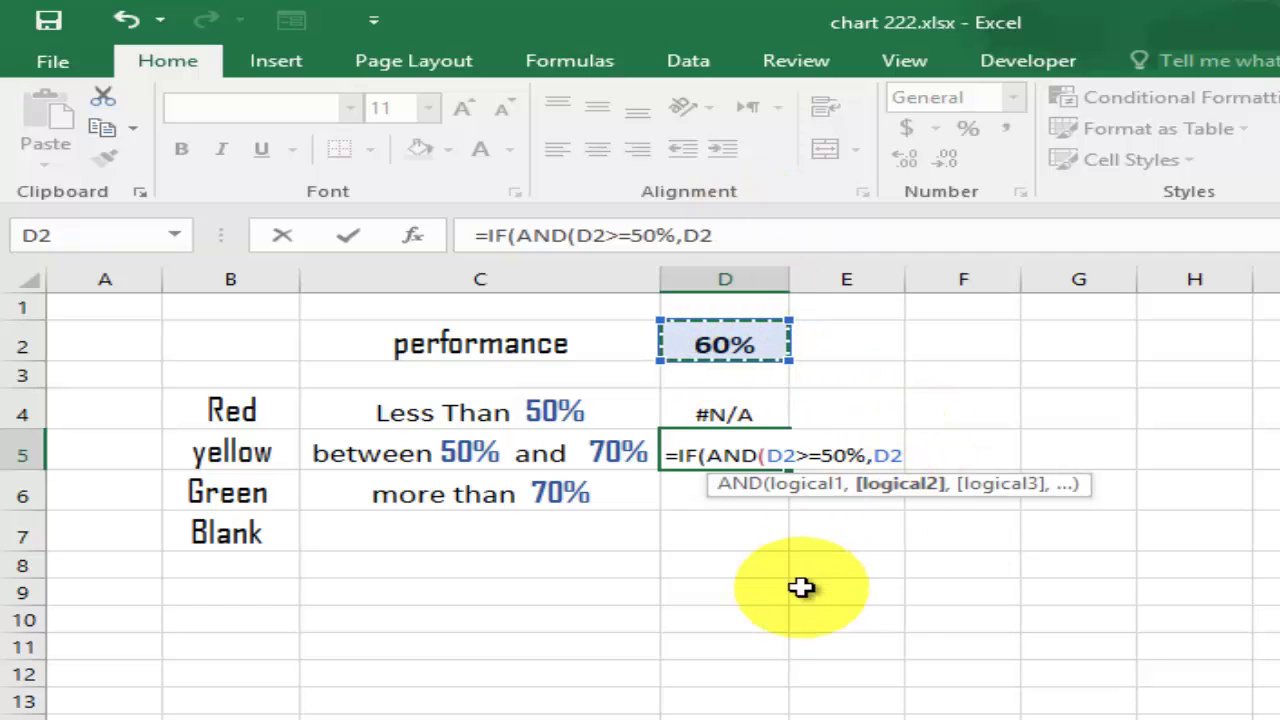
text(<=70%)
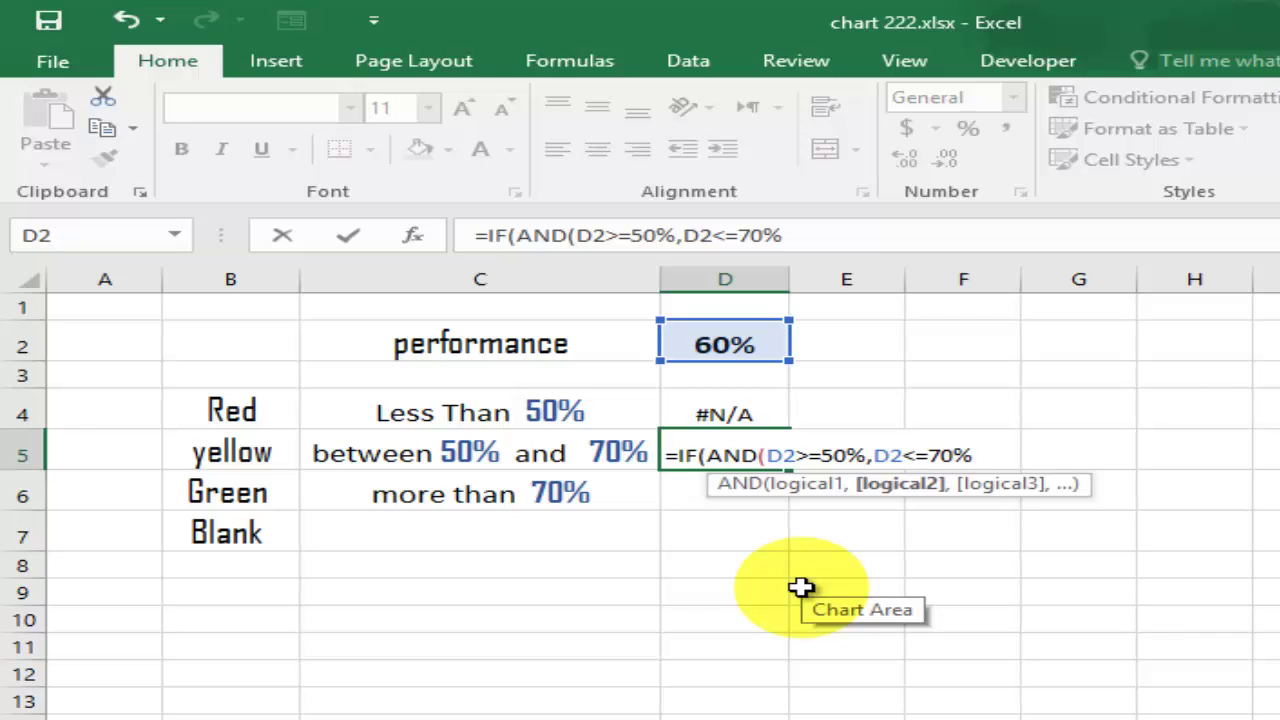
text(),)
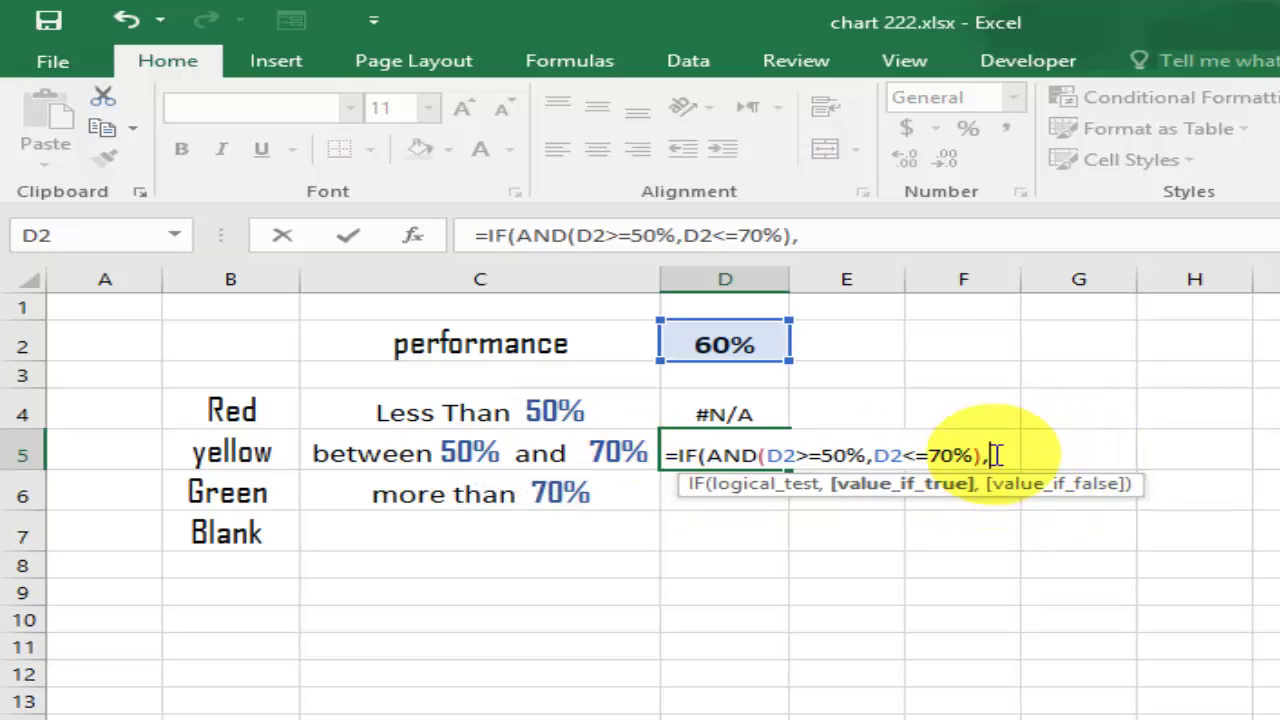
click(752, 346)
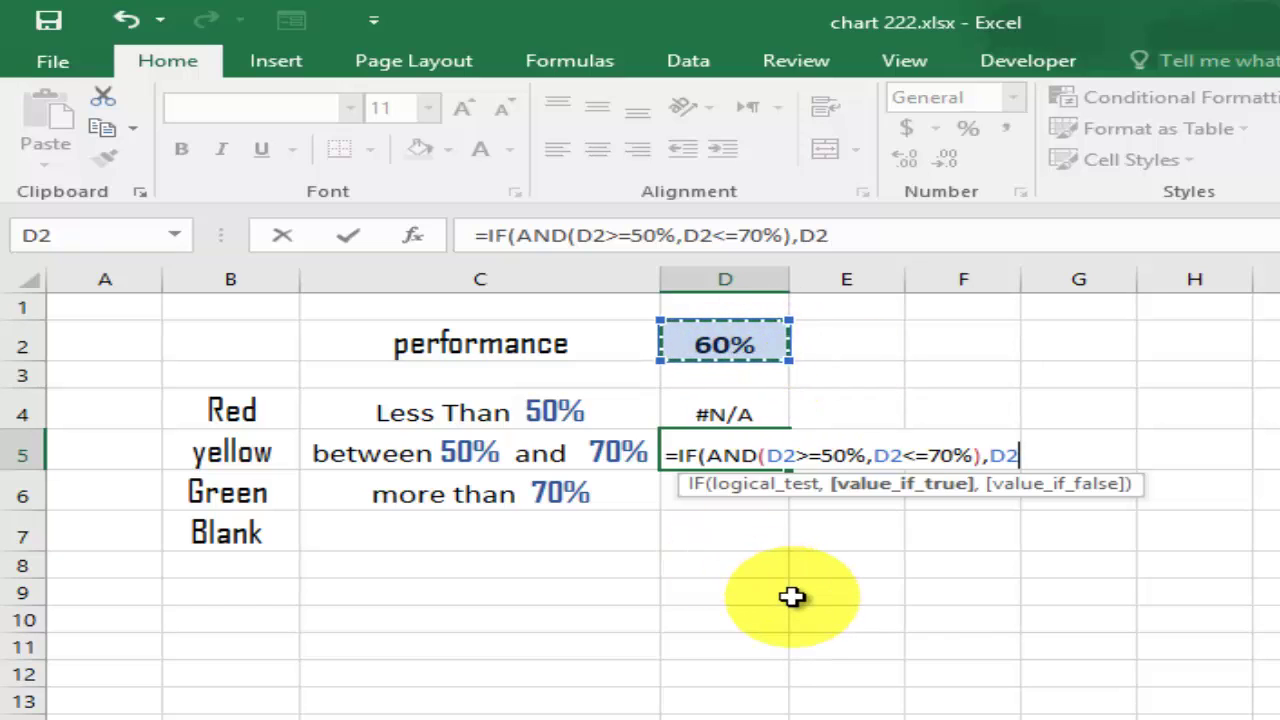
text(,)
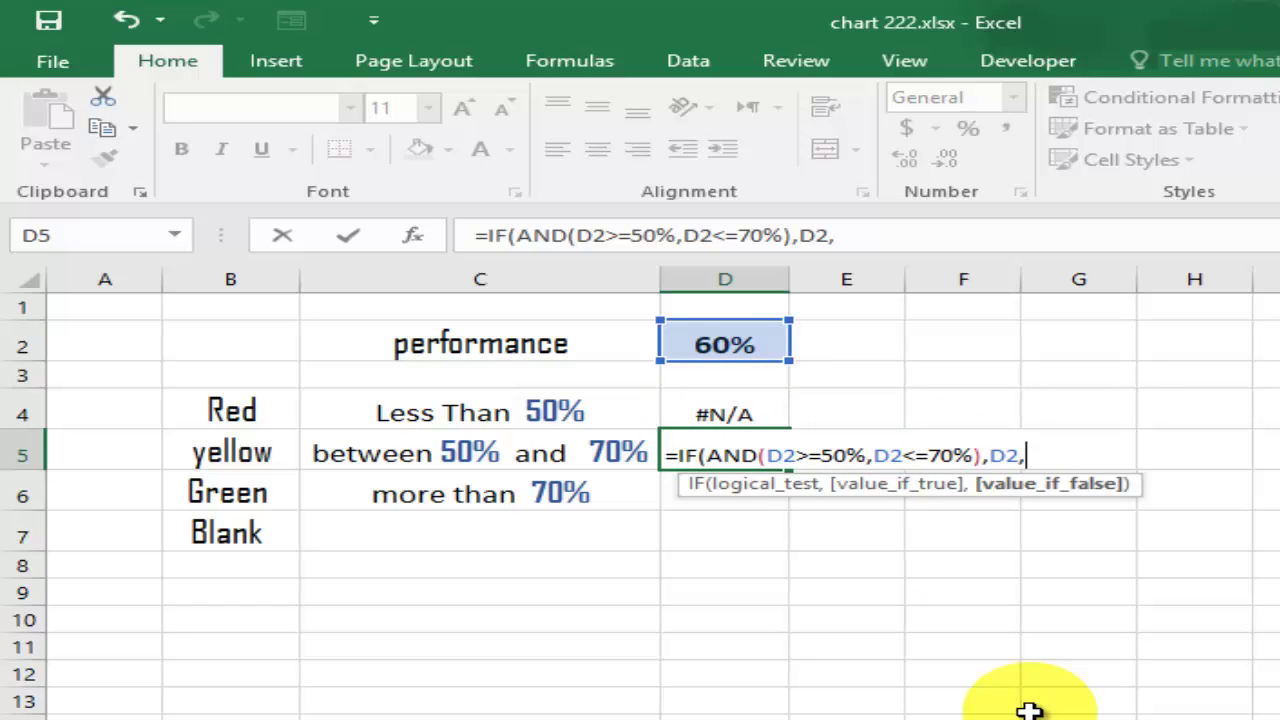
text(NA())
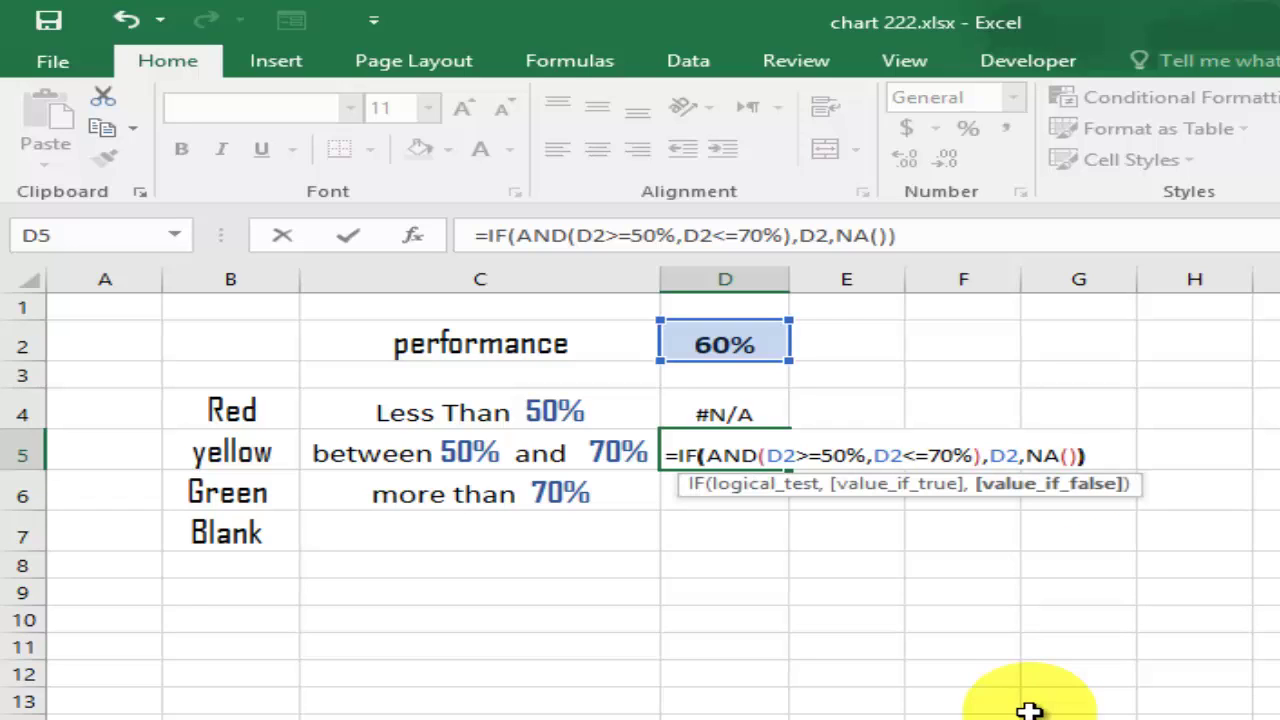
key(Return)
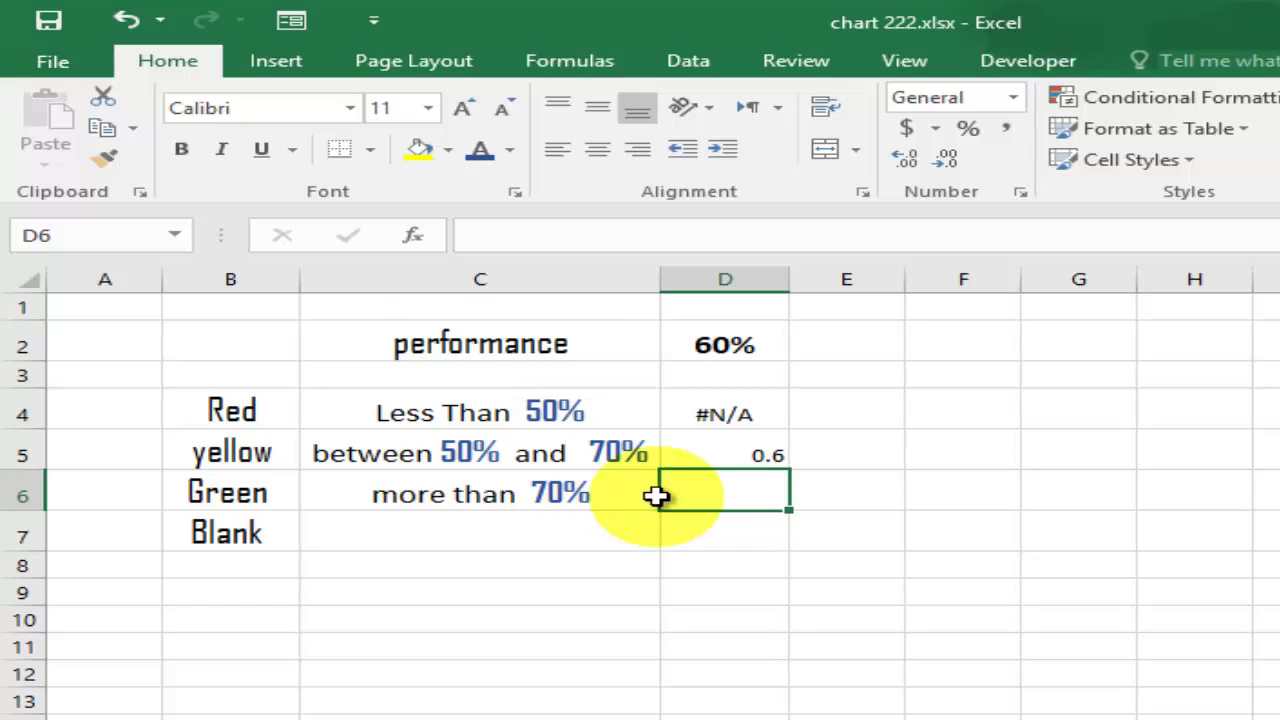
- Enter the formula =IF(D2>70%,D2,NA()) in D6 for the Green row
click(691, 493)
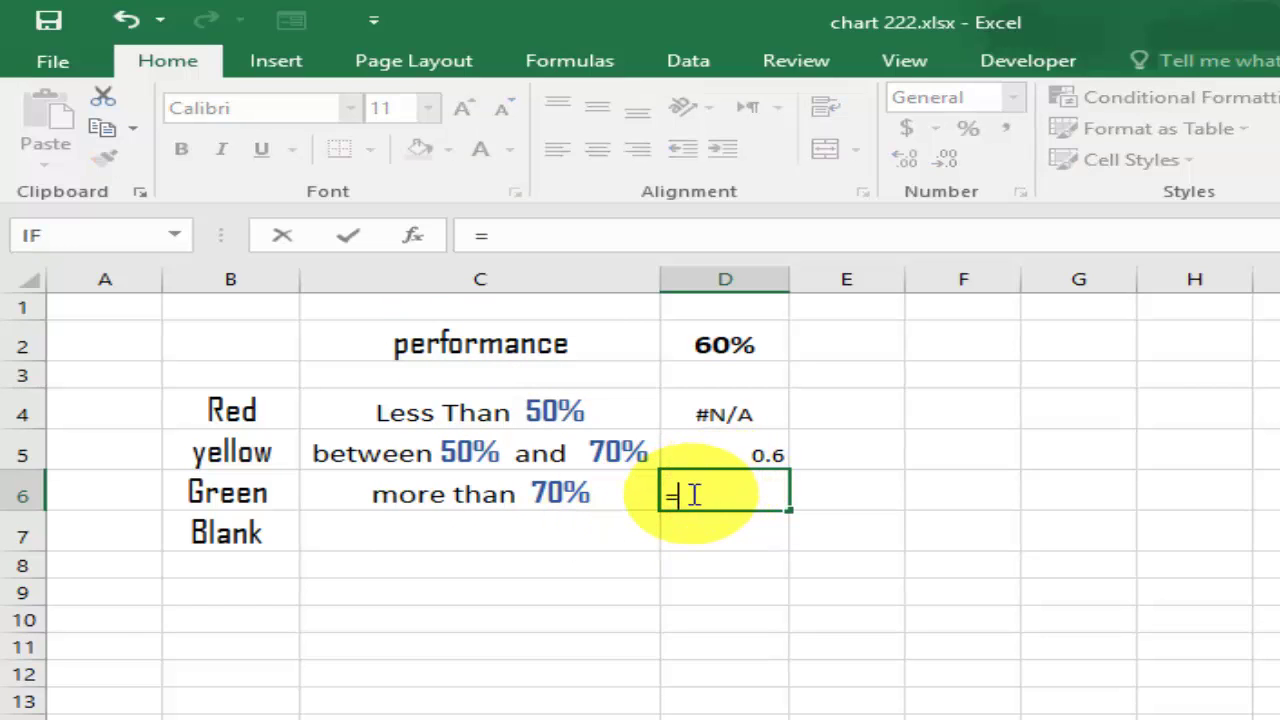
text(IF()
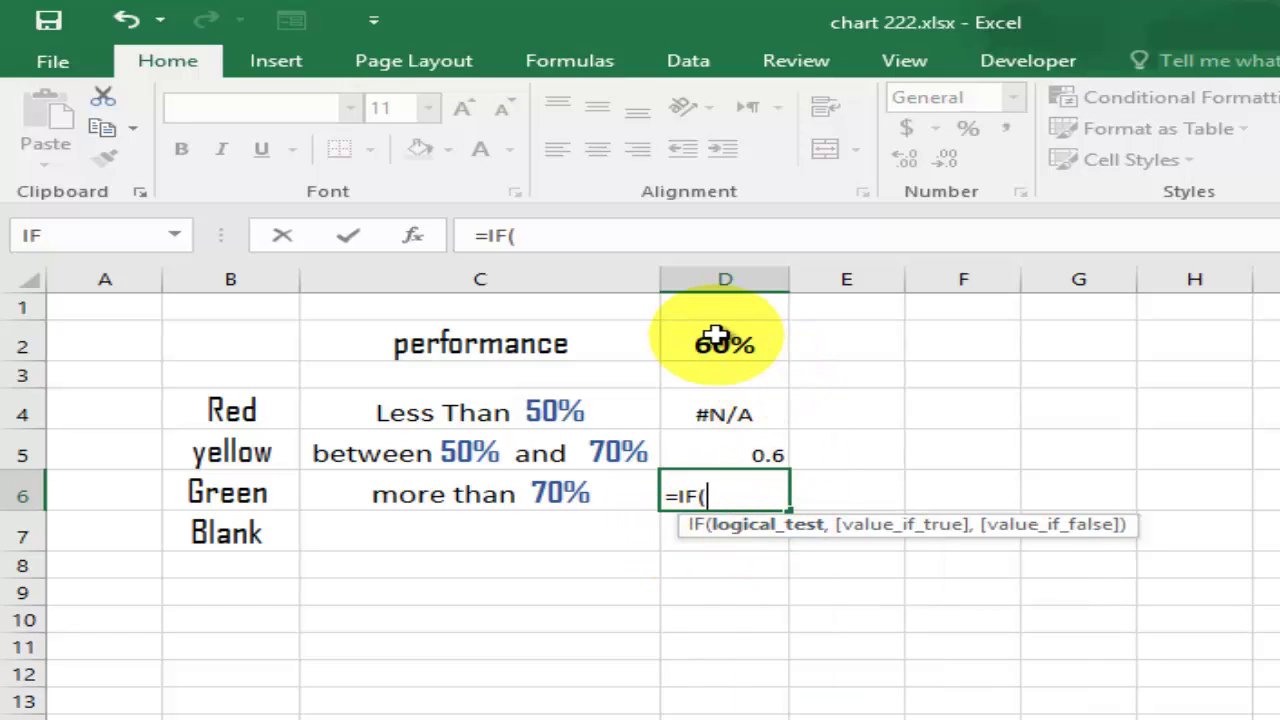
click(717, 343)
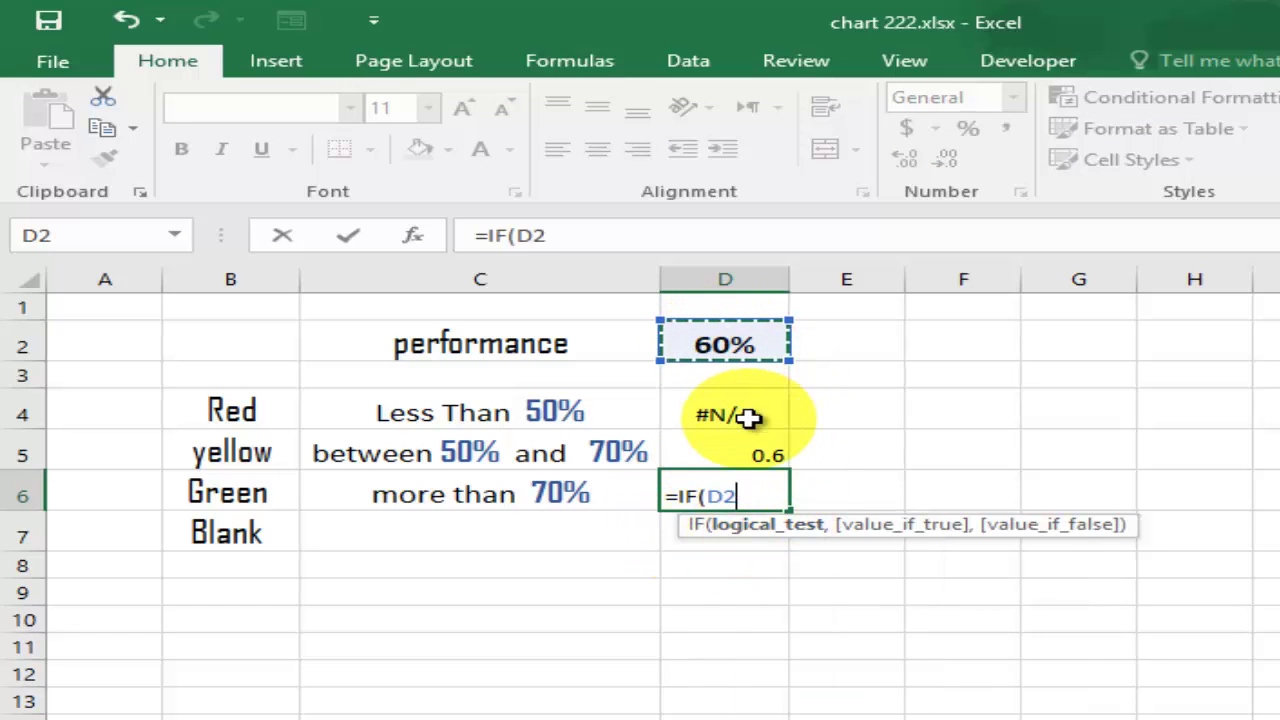
text(>)
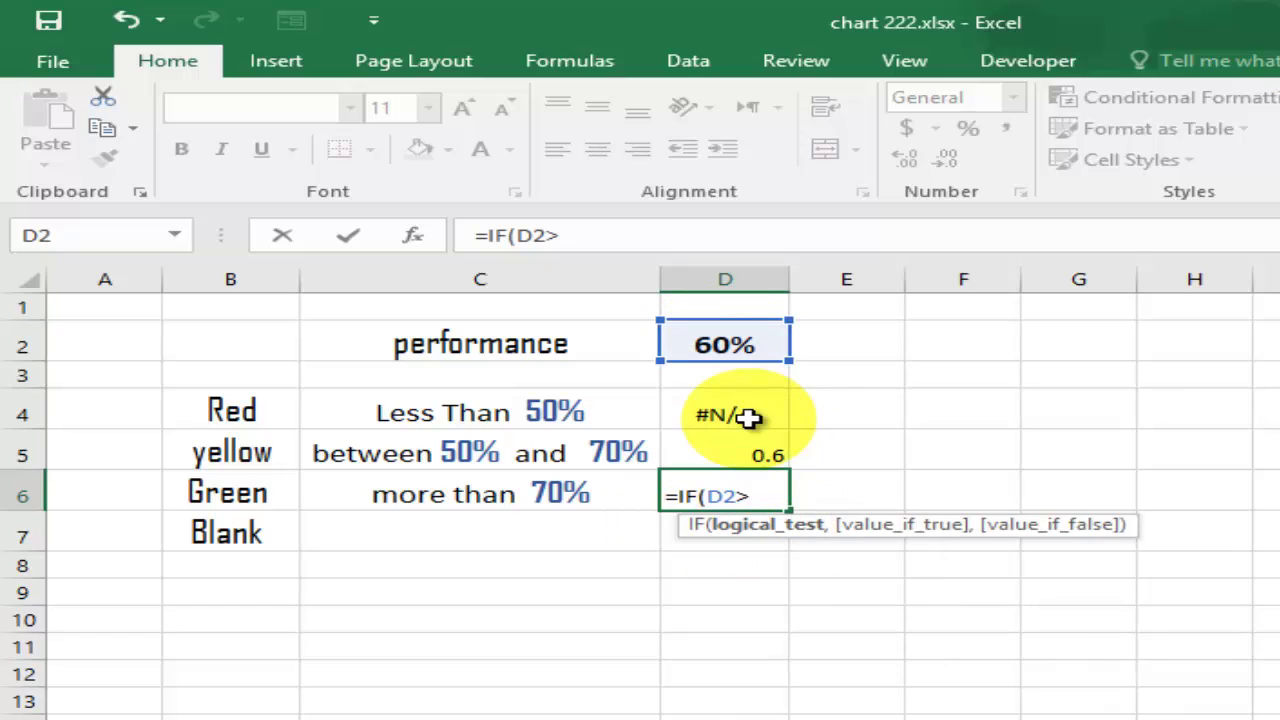
text(70%,)
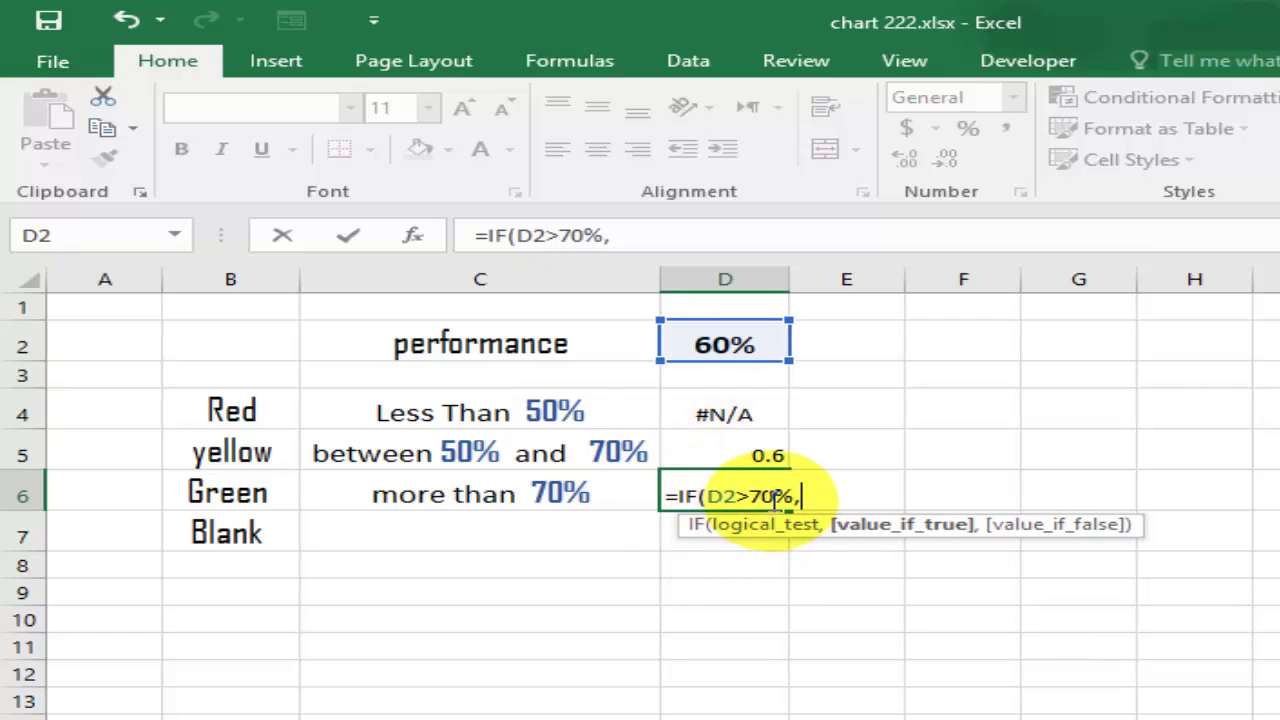
click(745, 350)
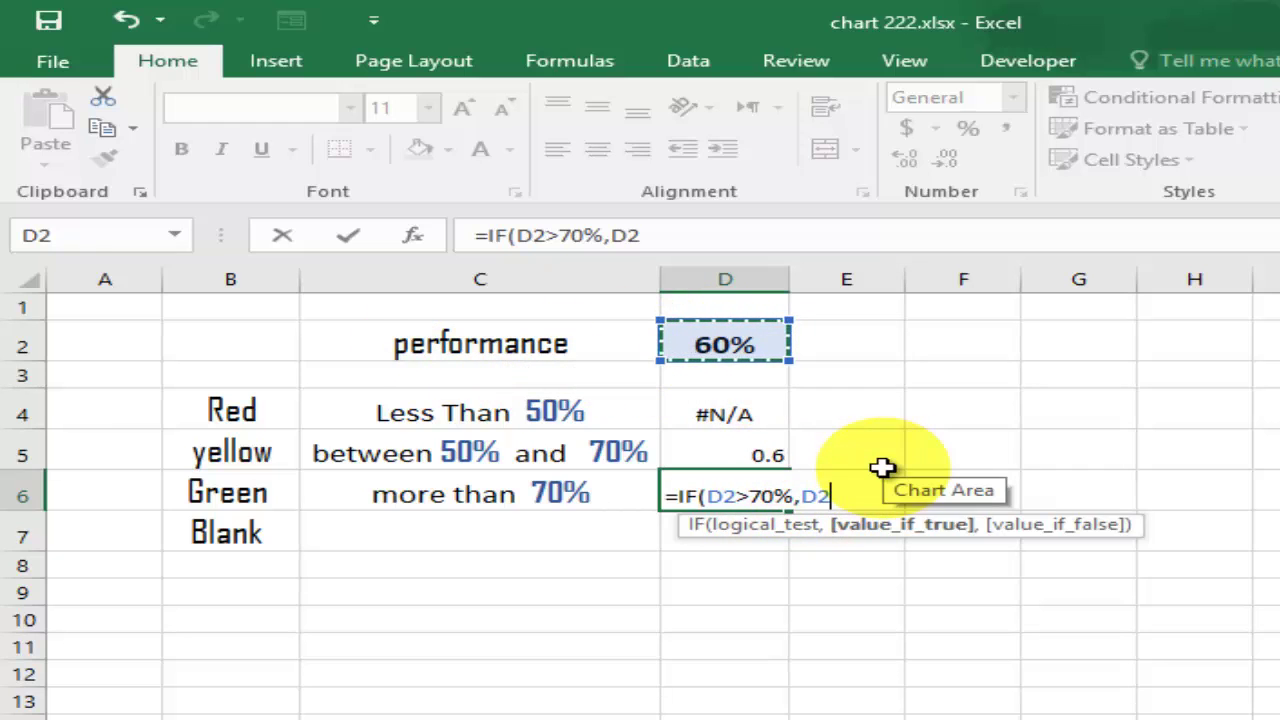
text(,)
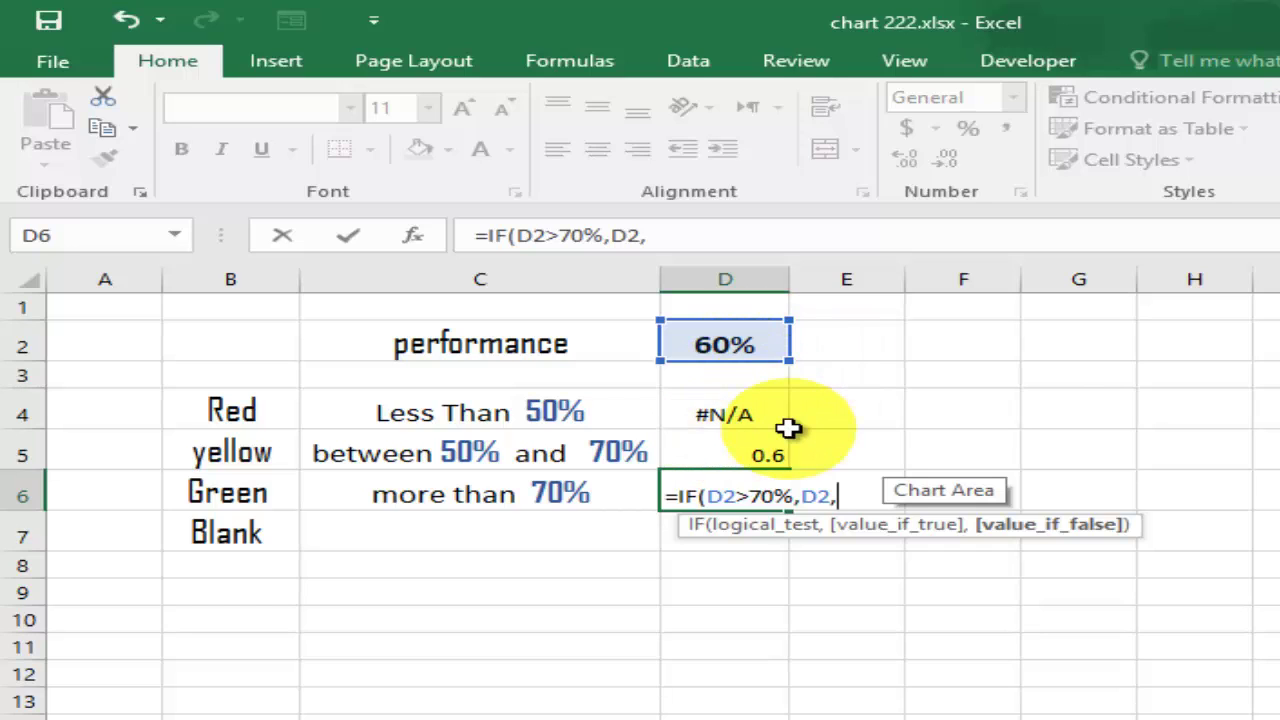
text(NA()
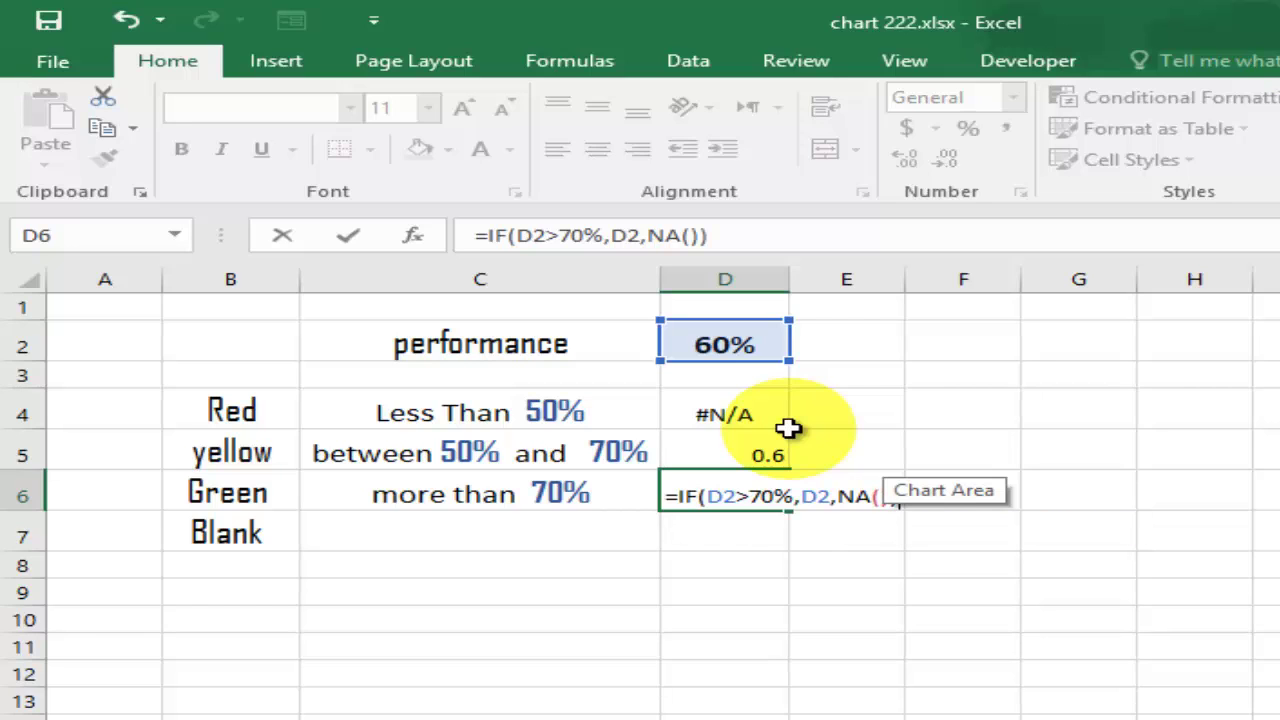
key(Return)
- Format the formula cells D4:D6 as percentages
drag(724, 412, 724, 486)
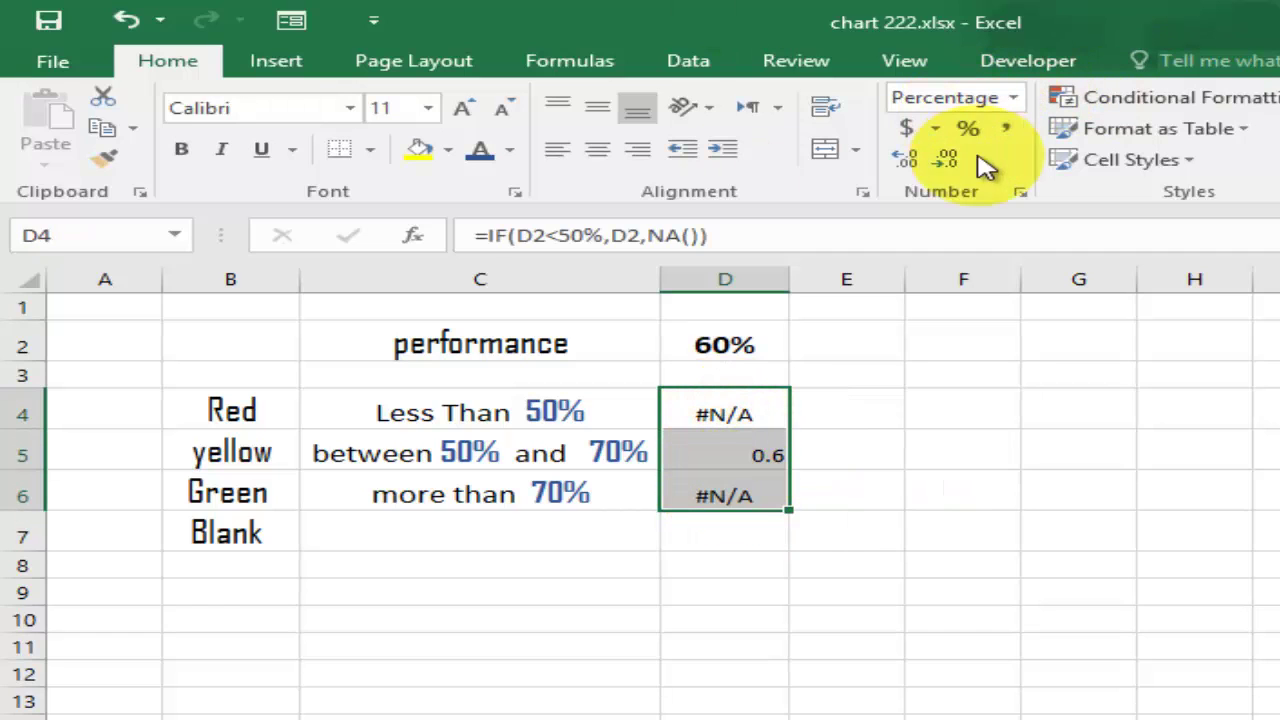
click(192, 72)
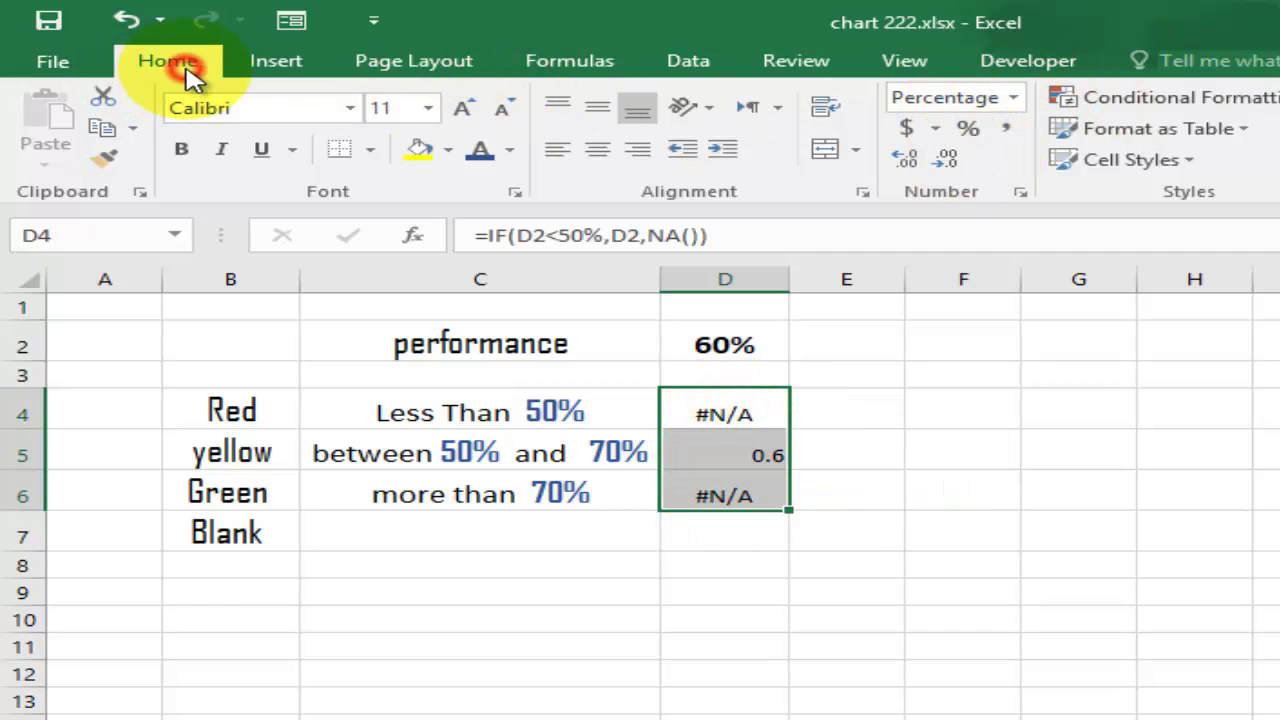
click(968, 140)
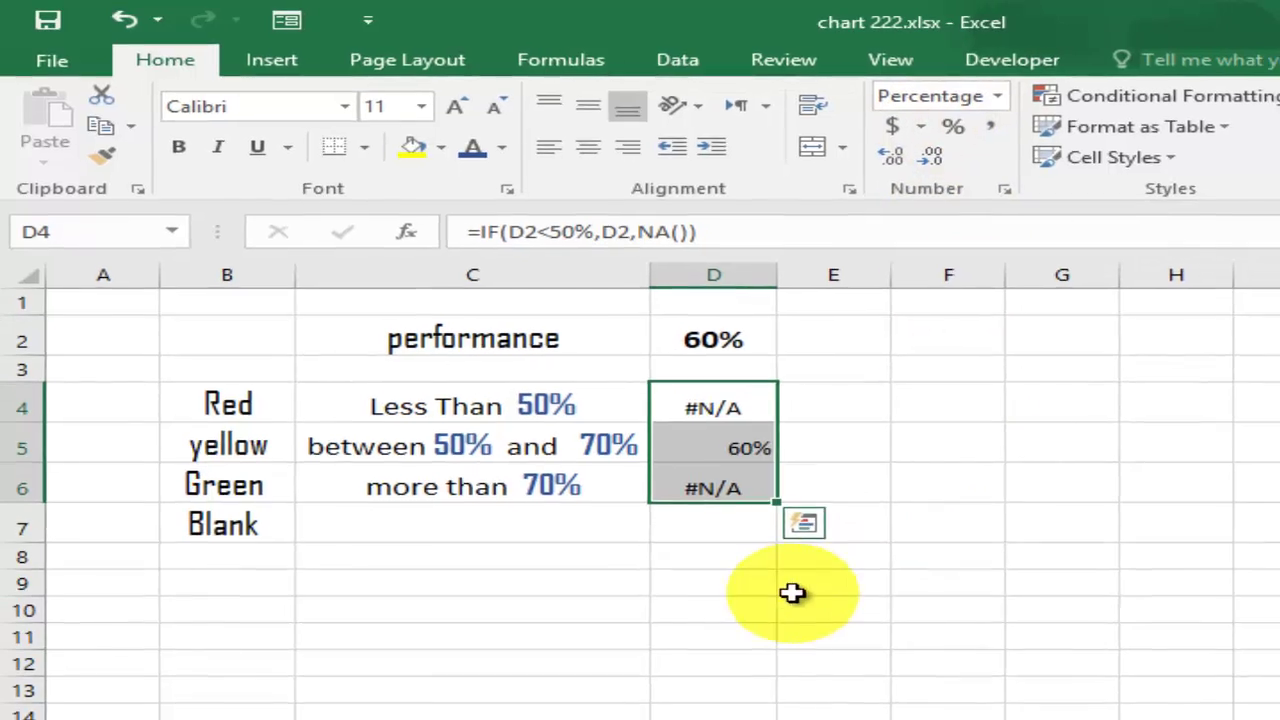
- Enter the formula =1-D2 in D7 for the Blank row
click(722, 538)
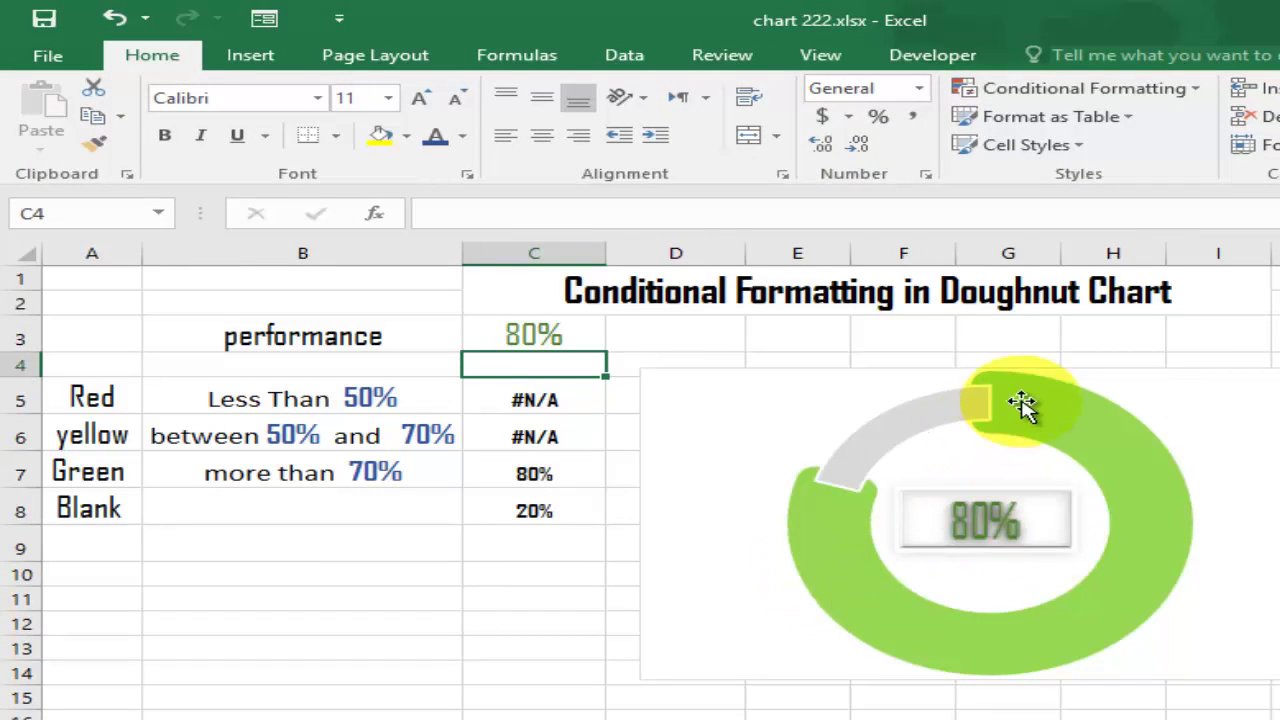
mouse_move(1008, 395)
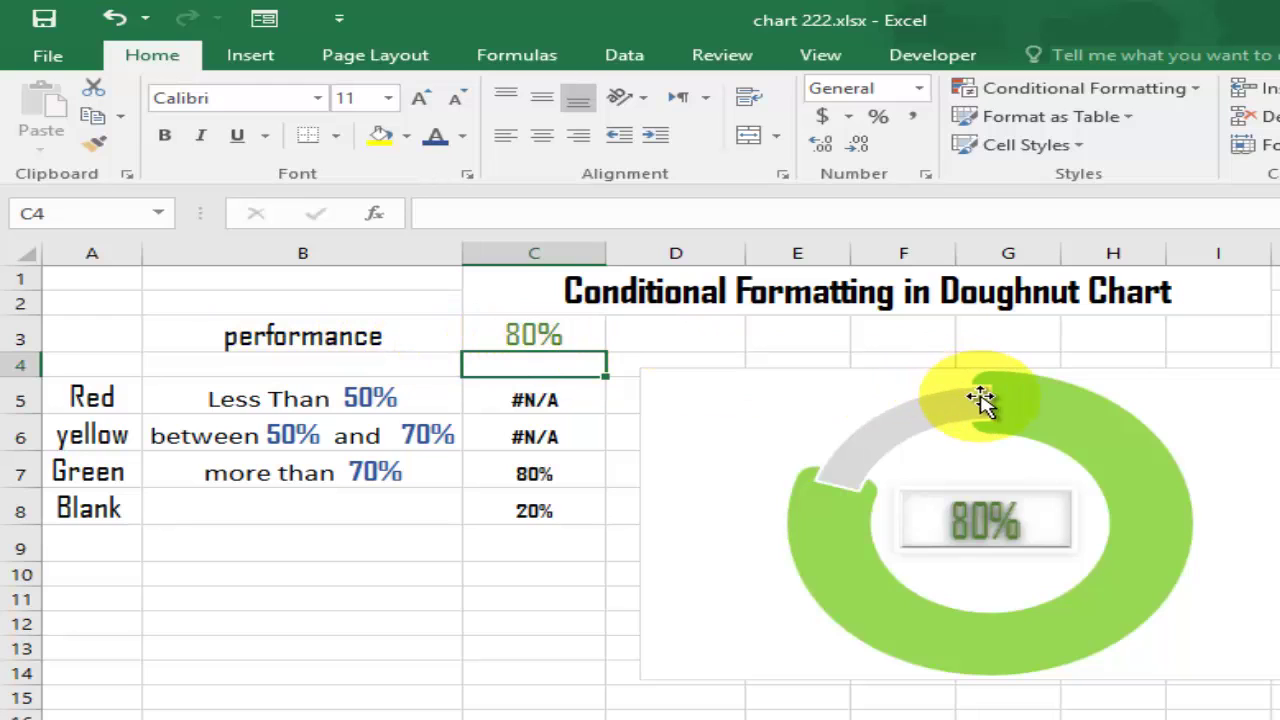
mouse_move(943, 400)
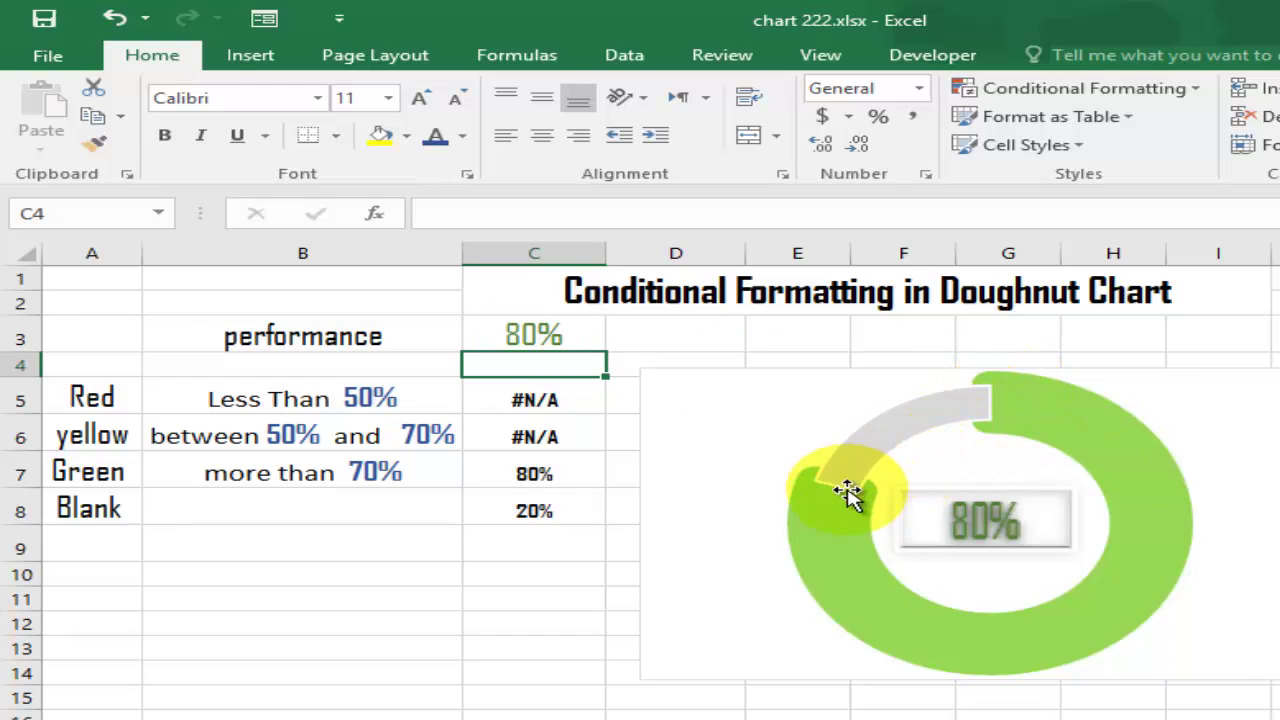
mouse_move(813, 490)
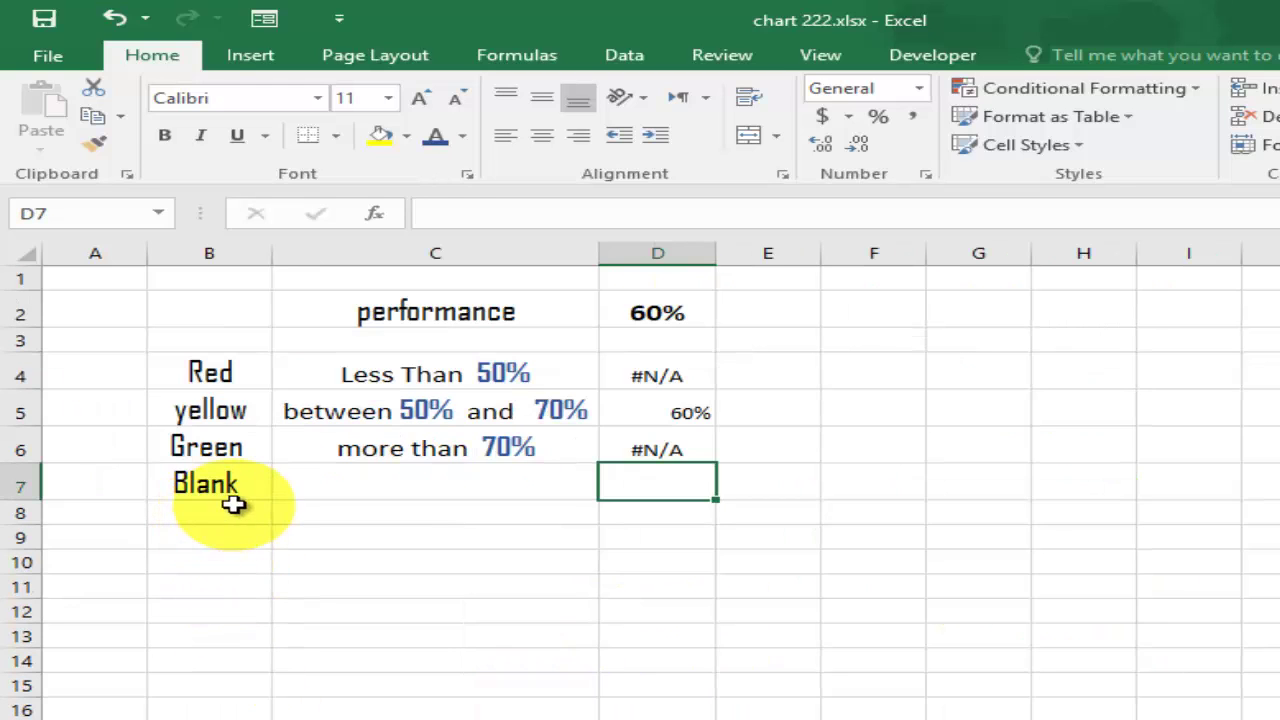
click(246, 490)
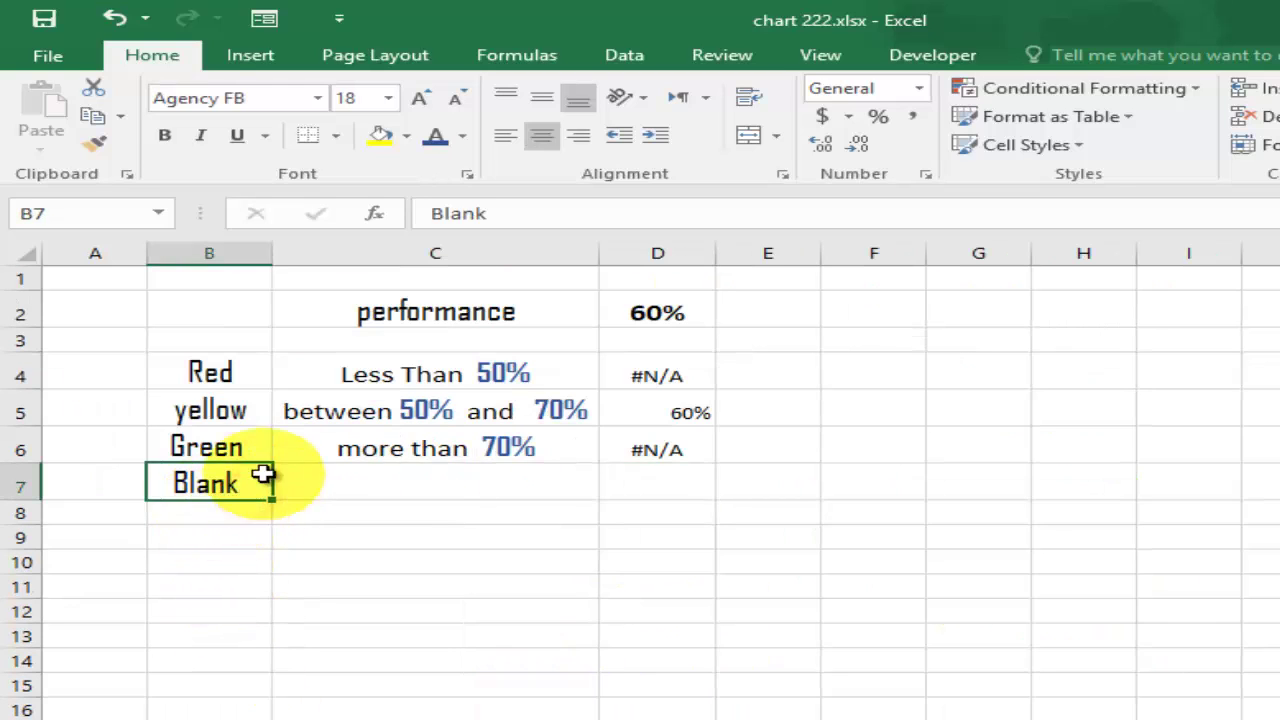
click(618, 479)
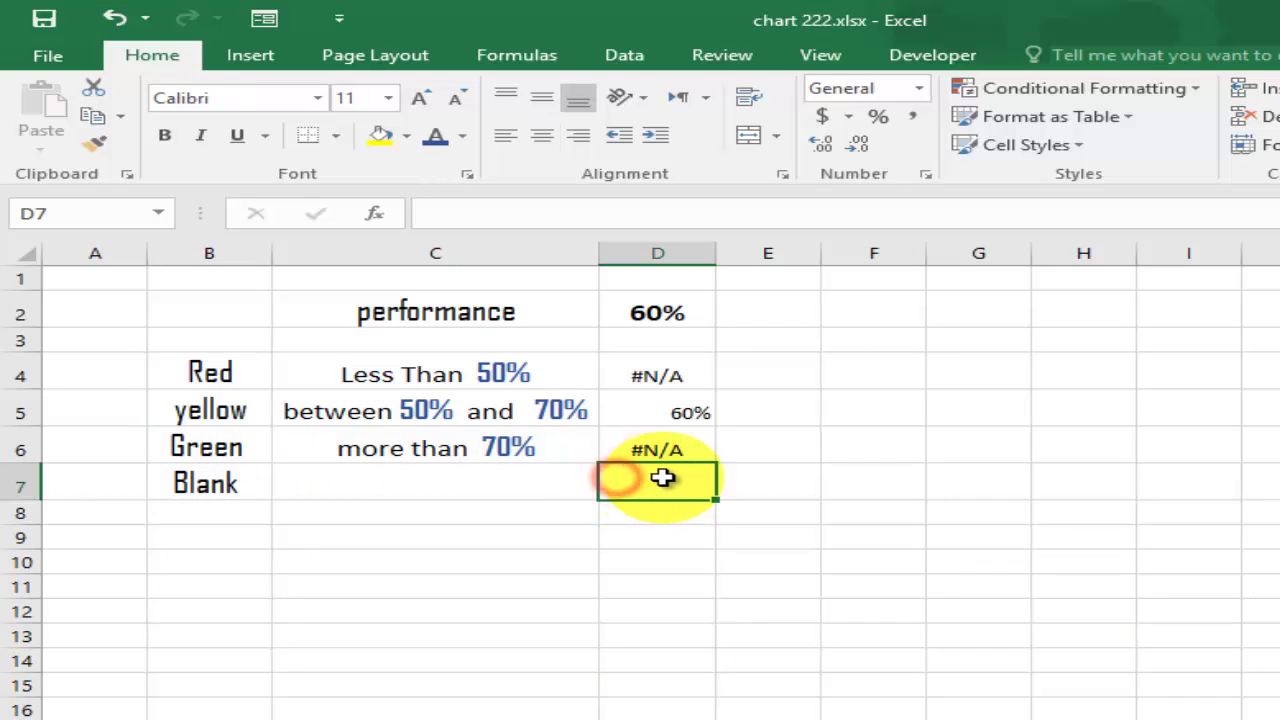
text(=1-)
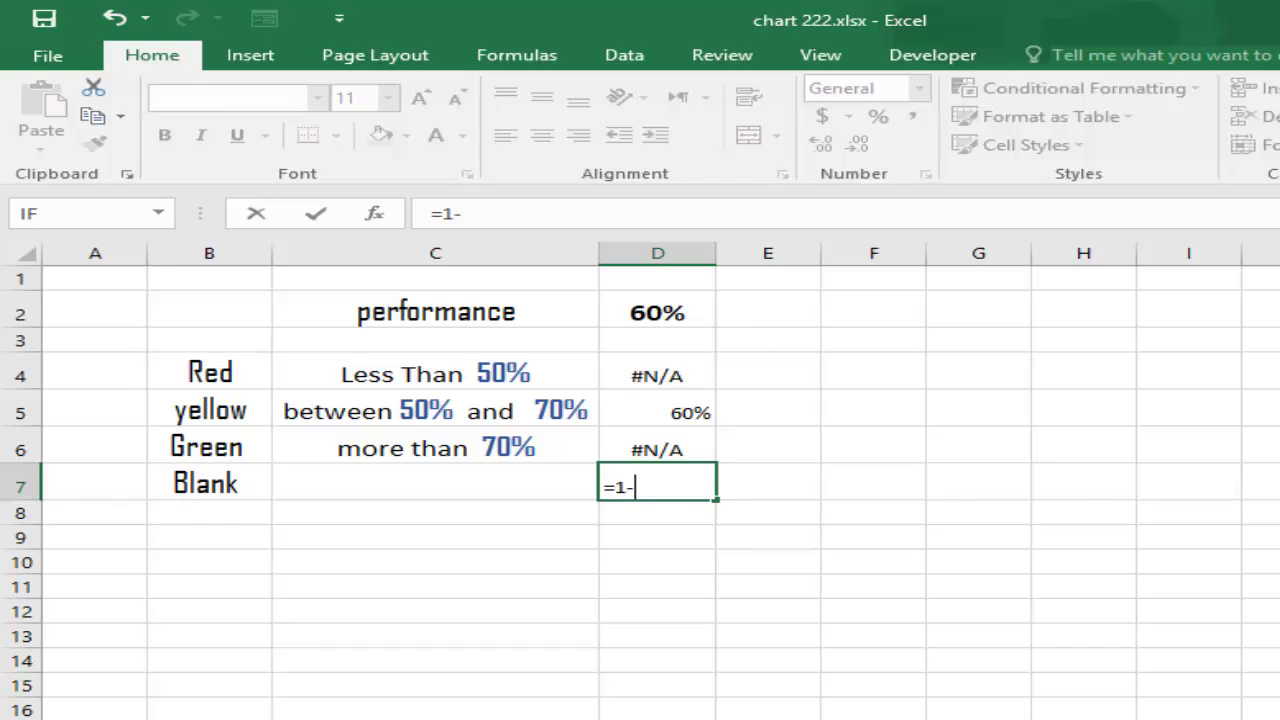
click(680, 309)
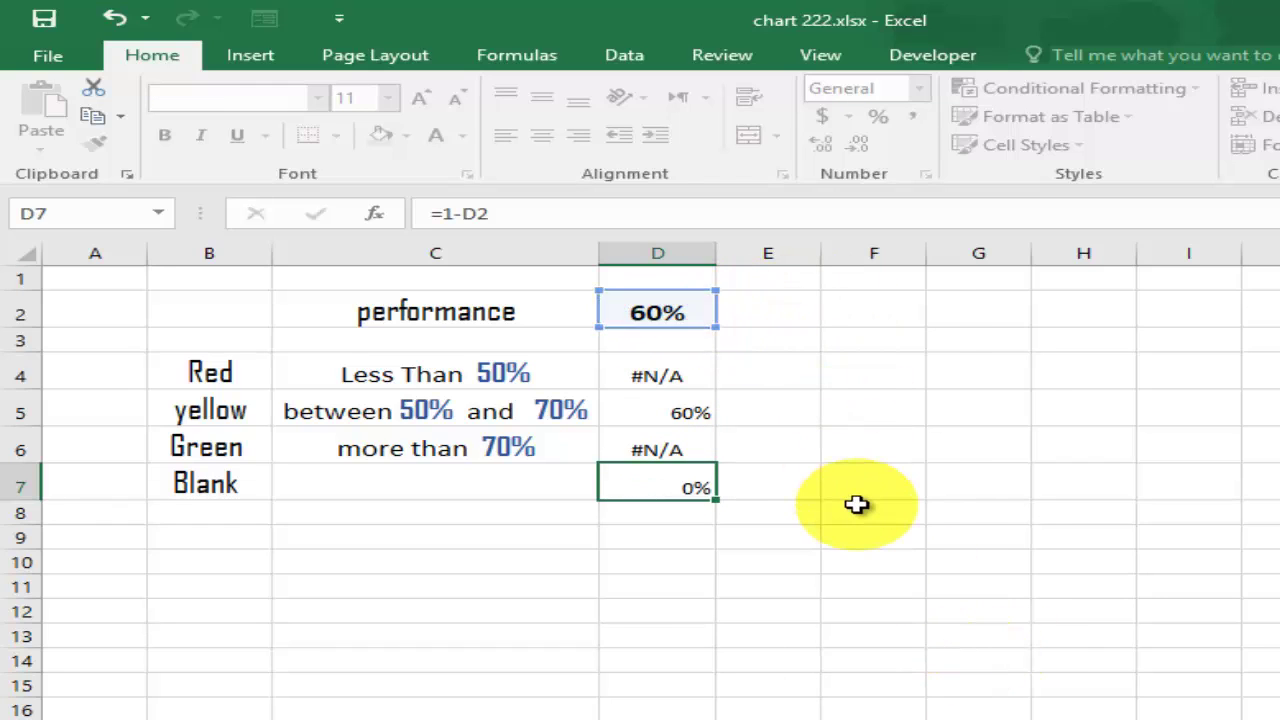
- Commit the Blank row's formula =1-D2 in cell D7
key(Return)
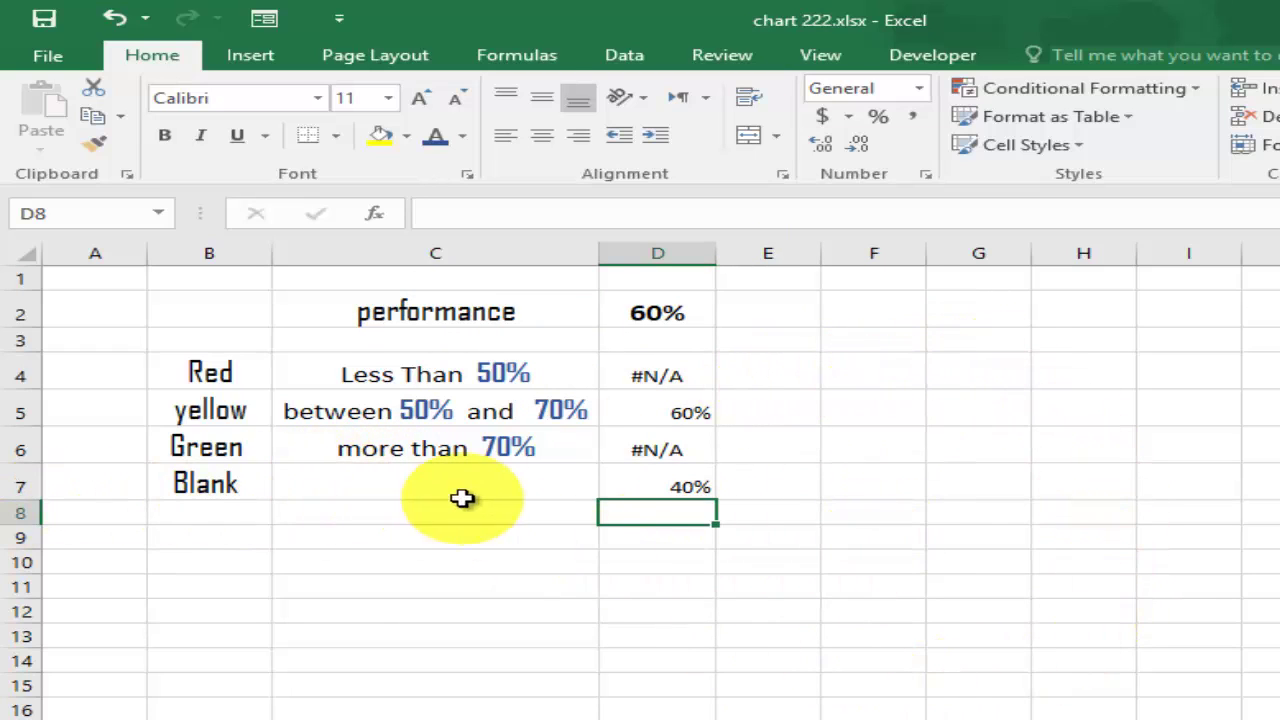
click(690, 488)
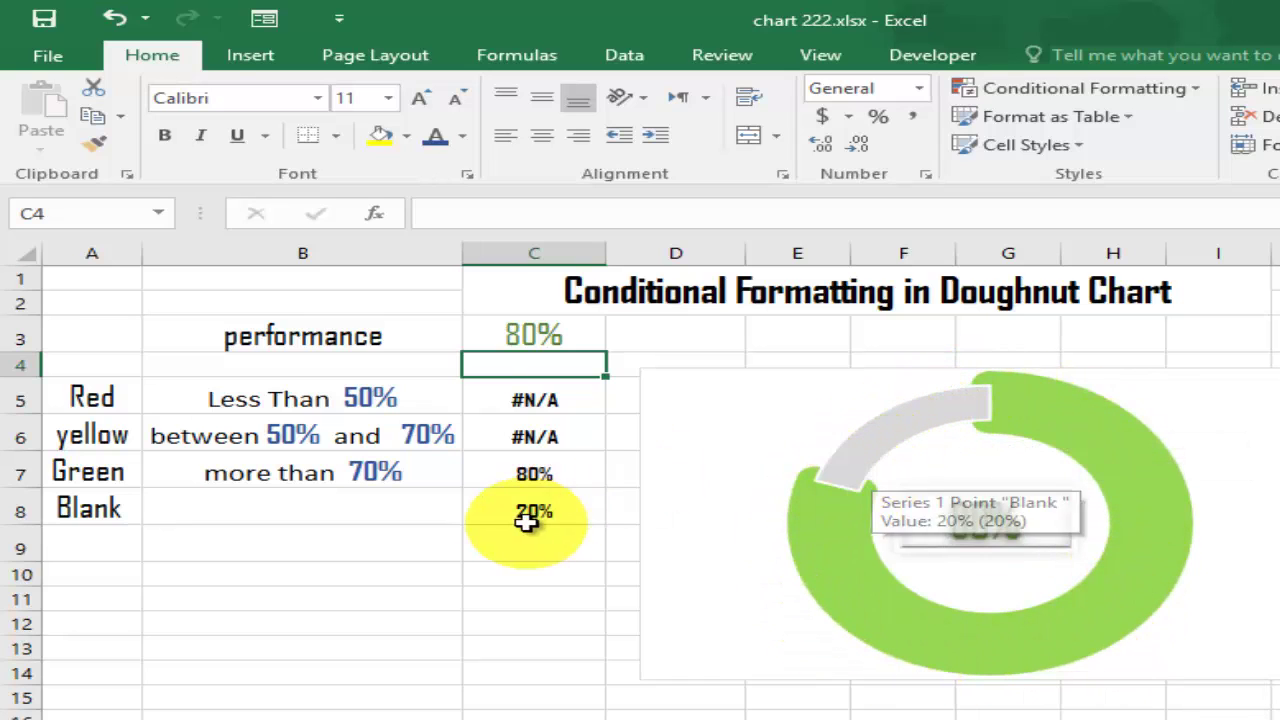
click(491, 574)
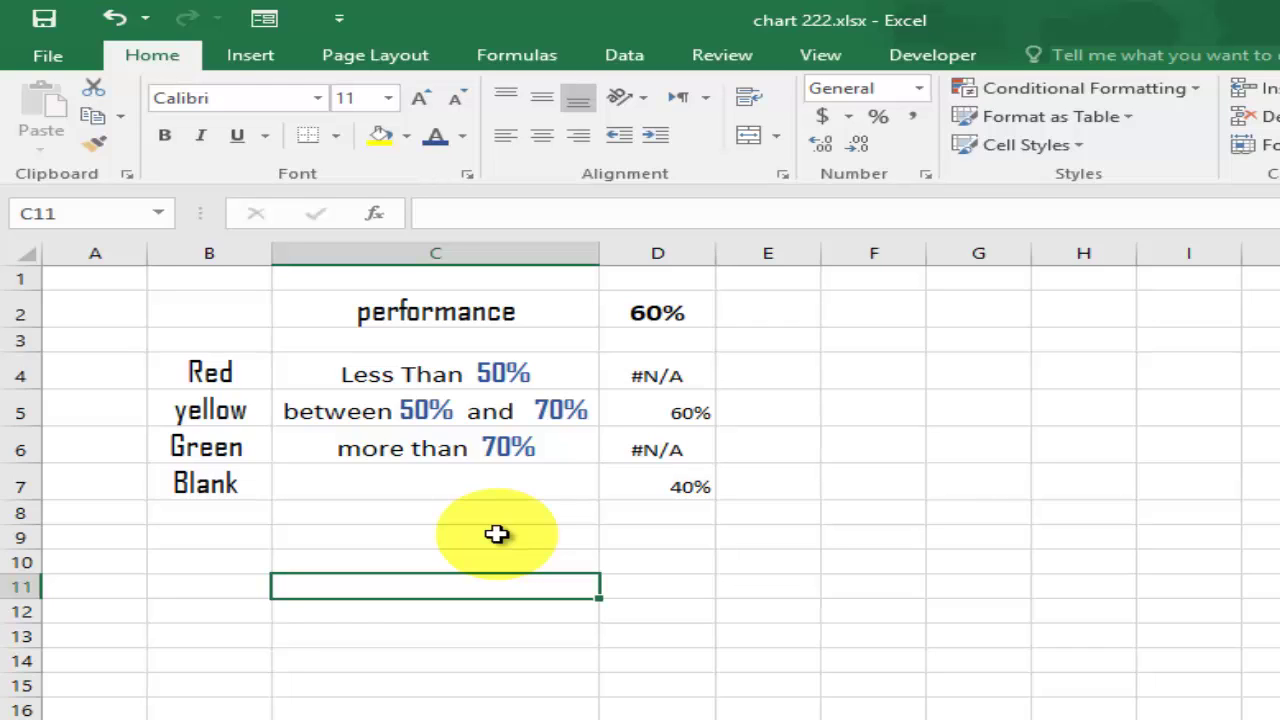
- Insert a doughnut chart from the labels in B4:B7 and the formula cells in D4:D7
click(230, 373)
drag(230, 373, 217, 483)
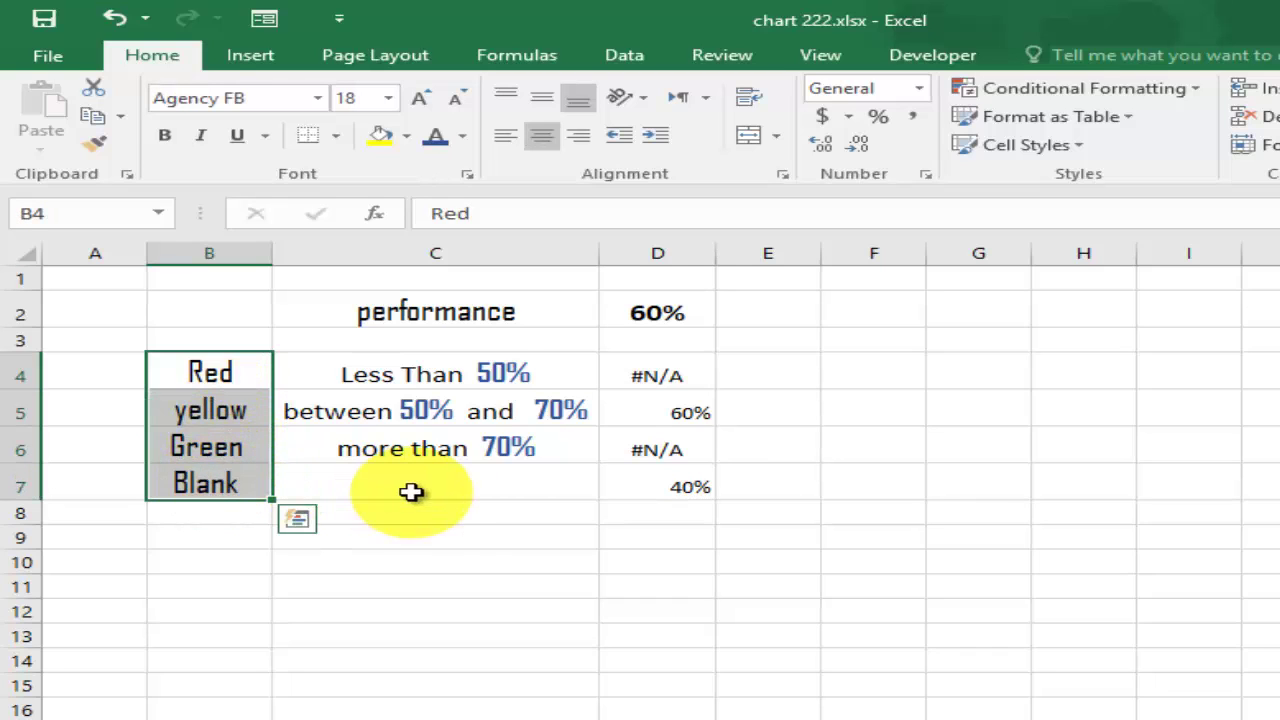
key(ctrl)
ctrl+click(675, 367)
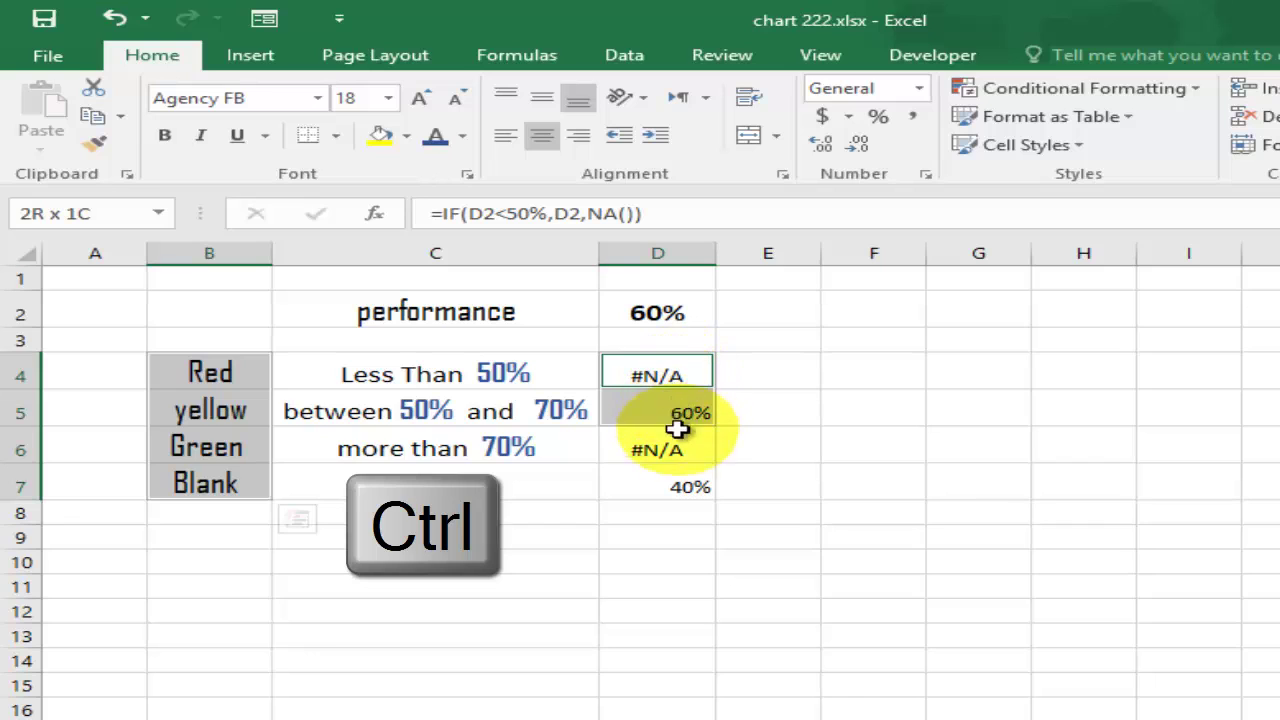
drag(678, 428, 676, 482)
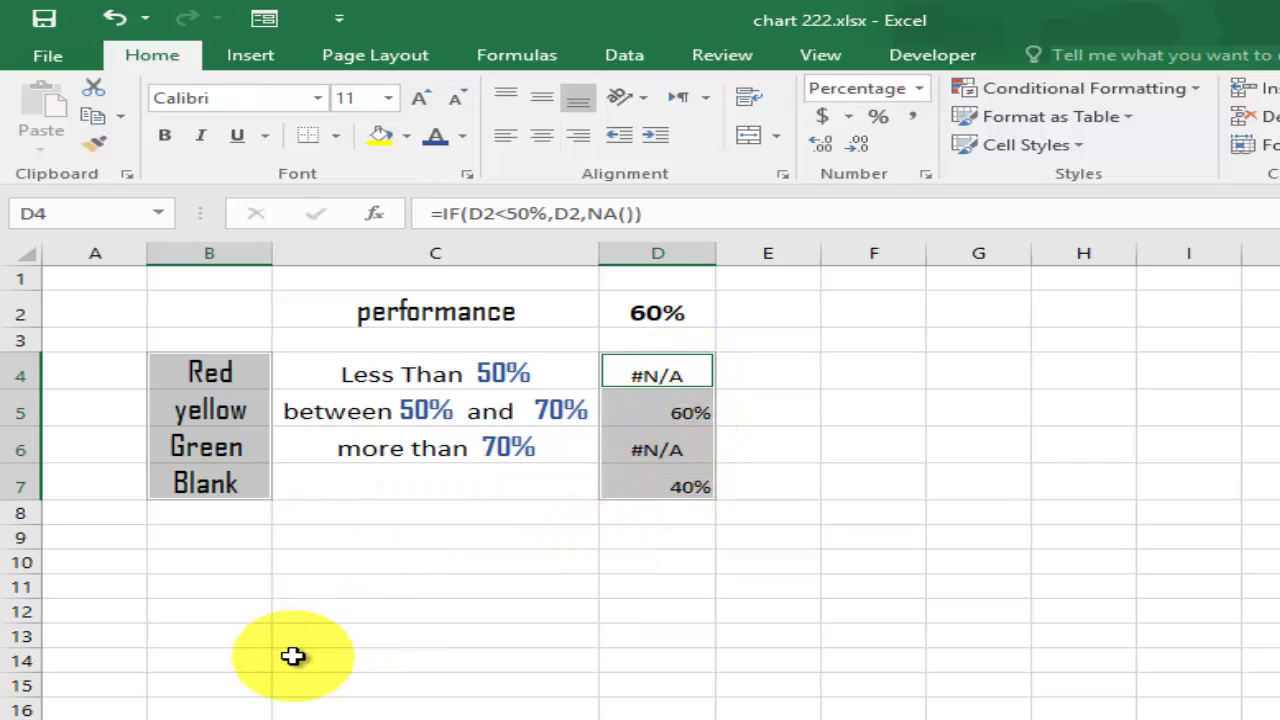
click(266, 64)
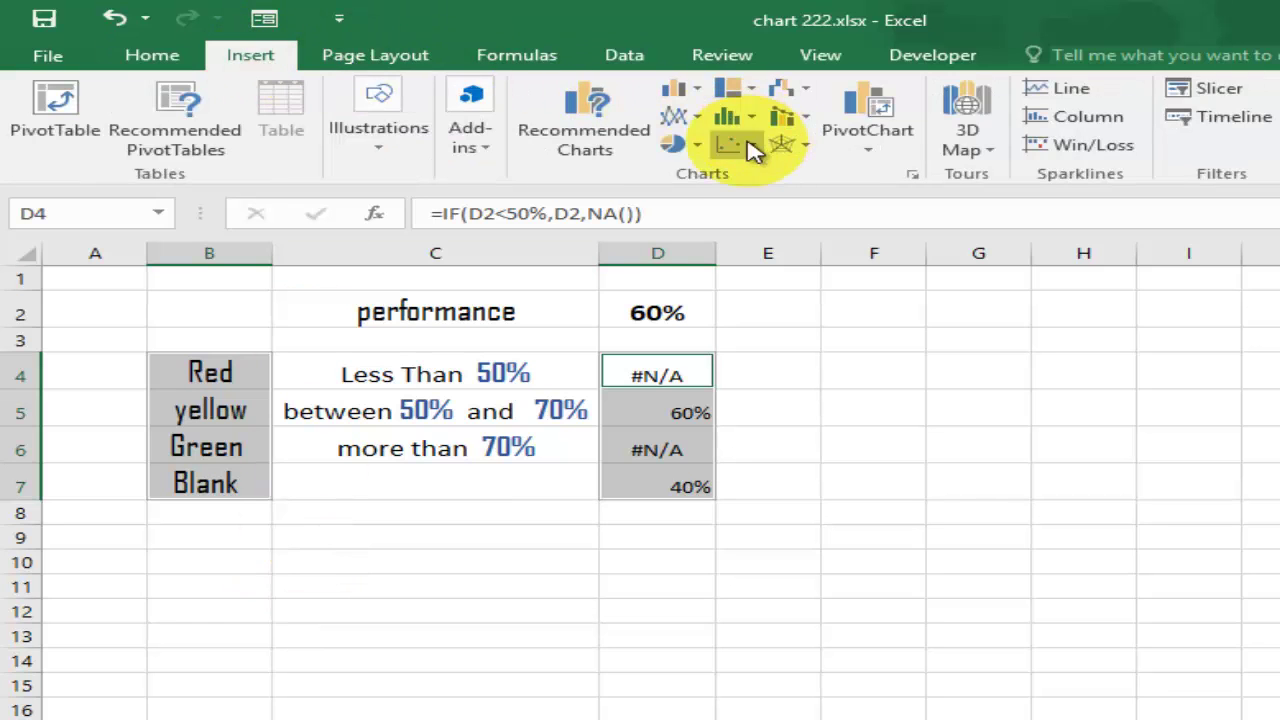
click(700, 146)
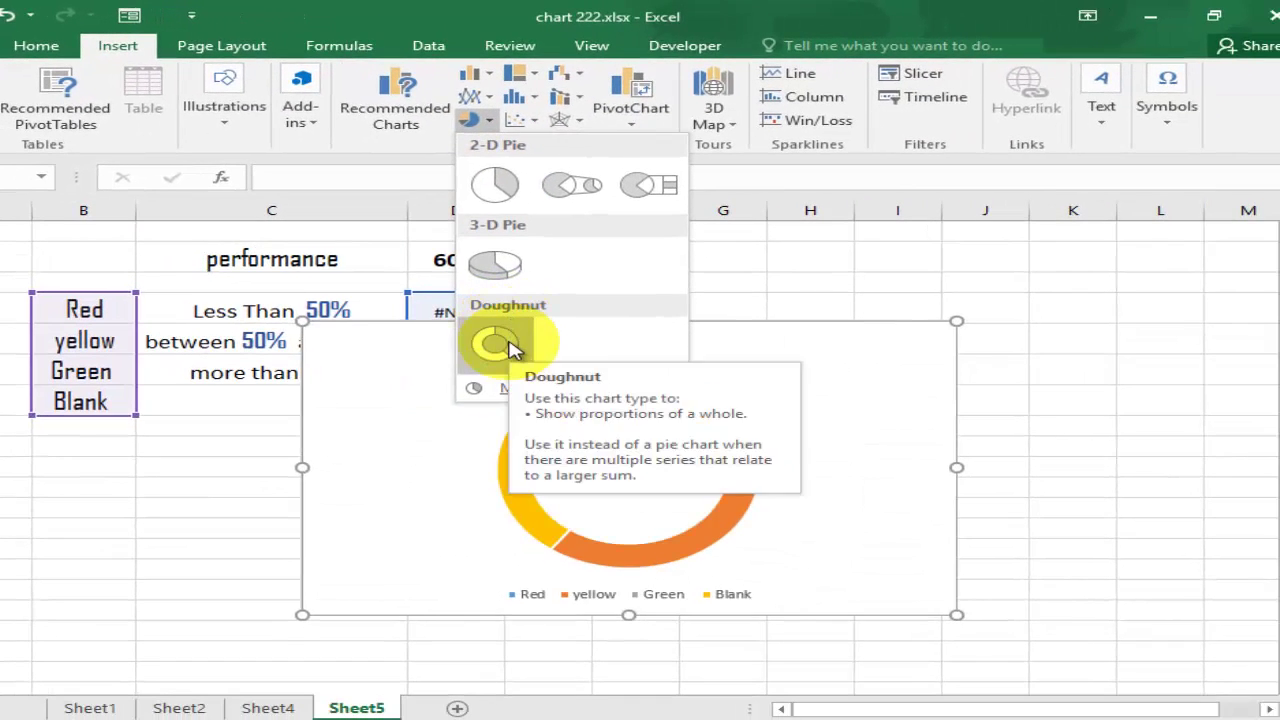
click(507, 343)
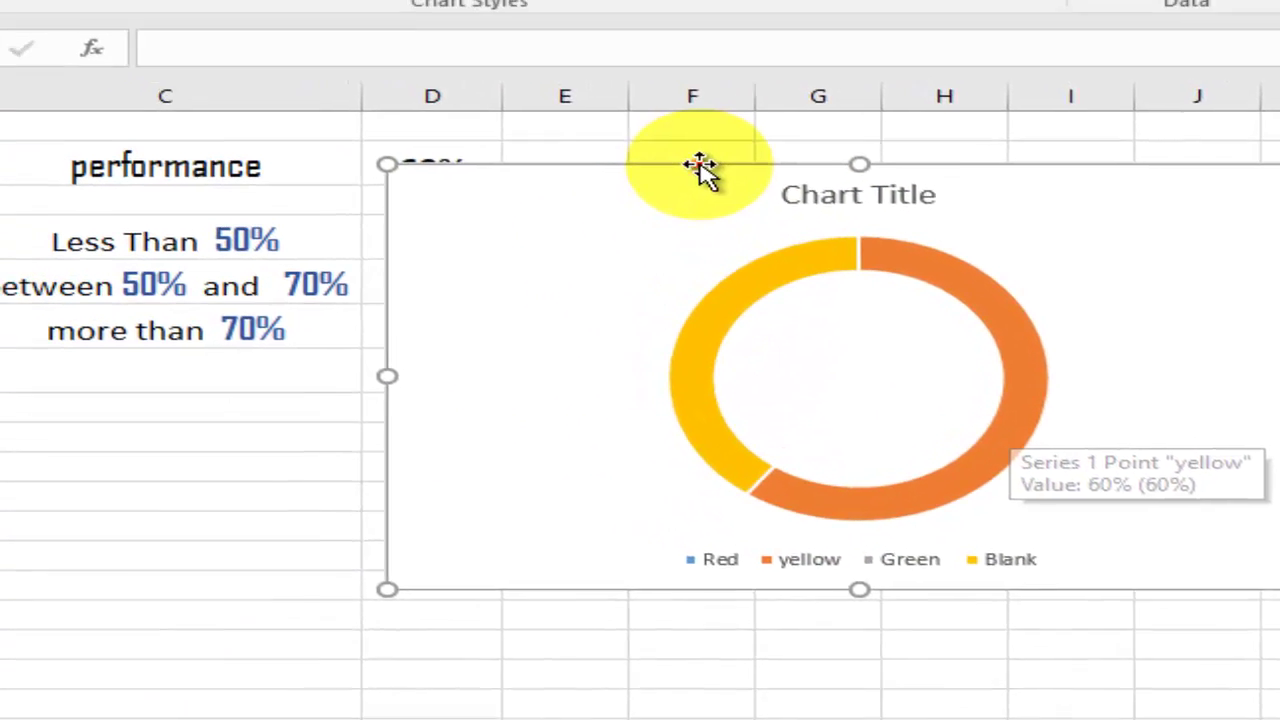
- Reposition the doughnut chart below the performance row, spanning roughly columns C to H
drag(700, 165, 880, 194)
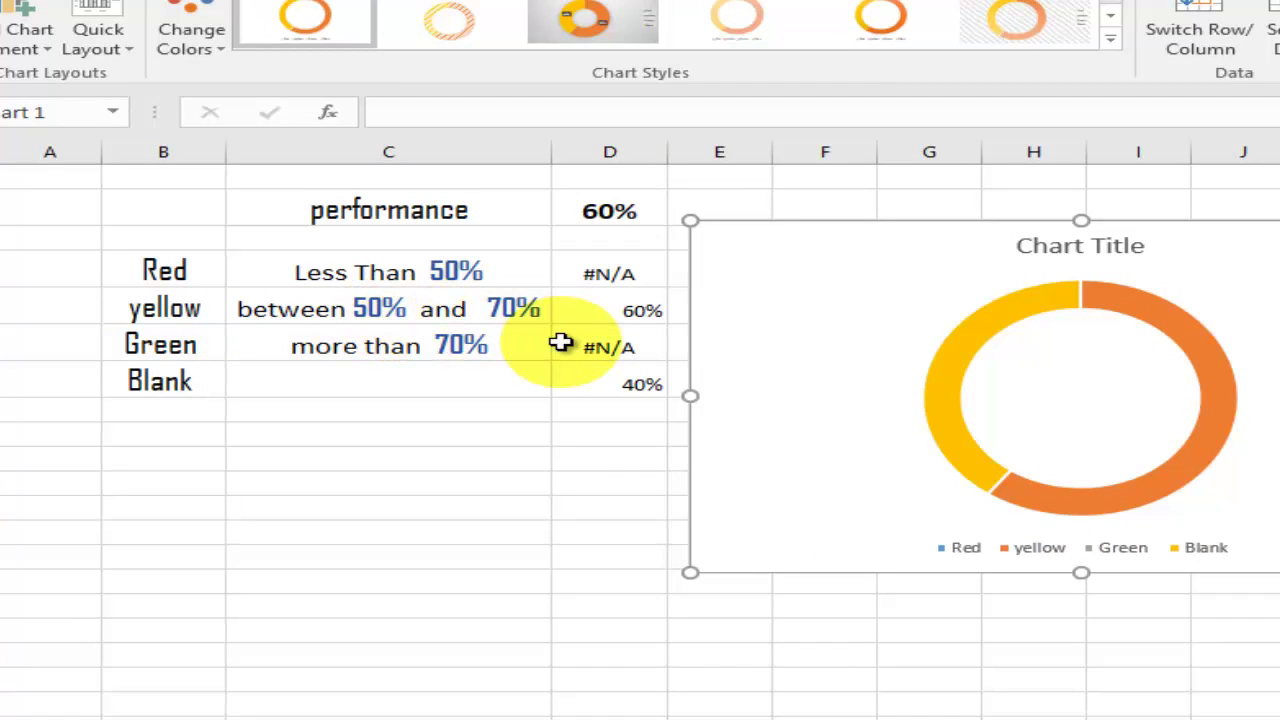
click(874, 217)
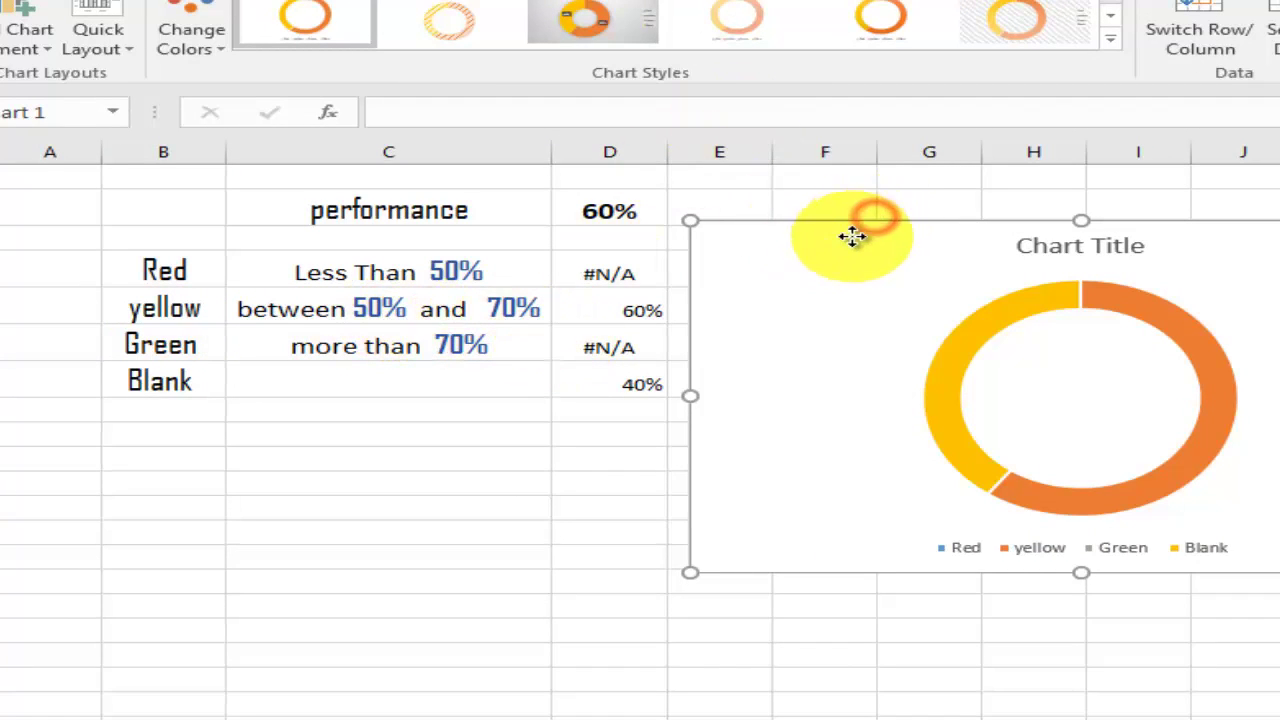
drag(852, 235, 480, 305)
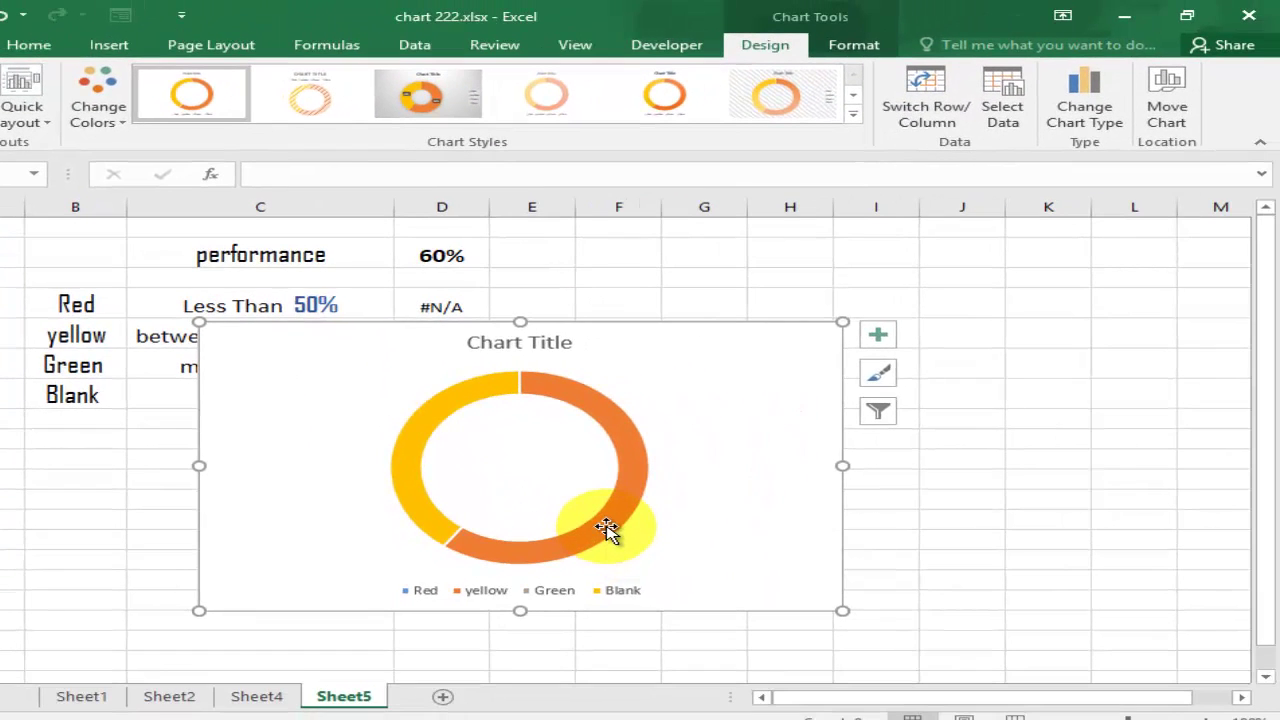
- Give the doughnut's yellow slice a solid gold fill
double_click(588, 512)
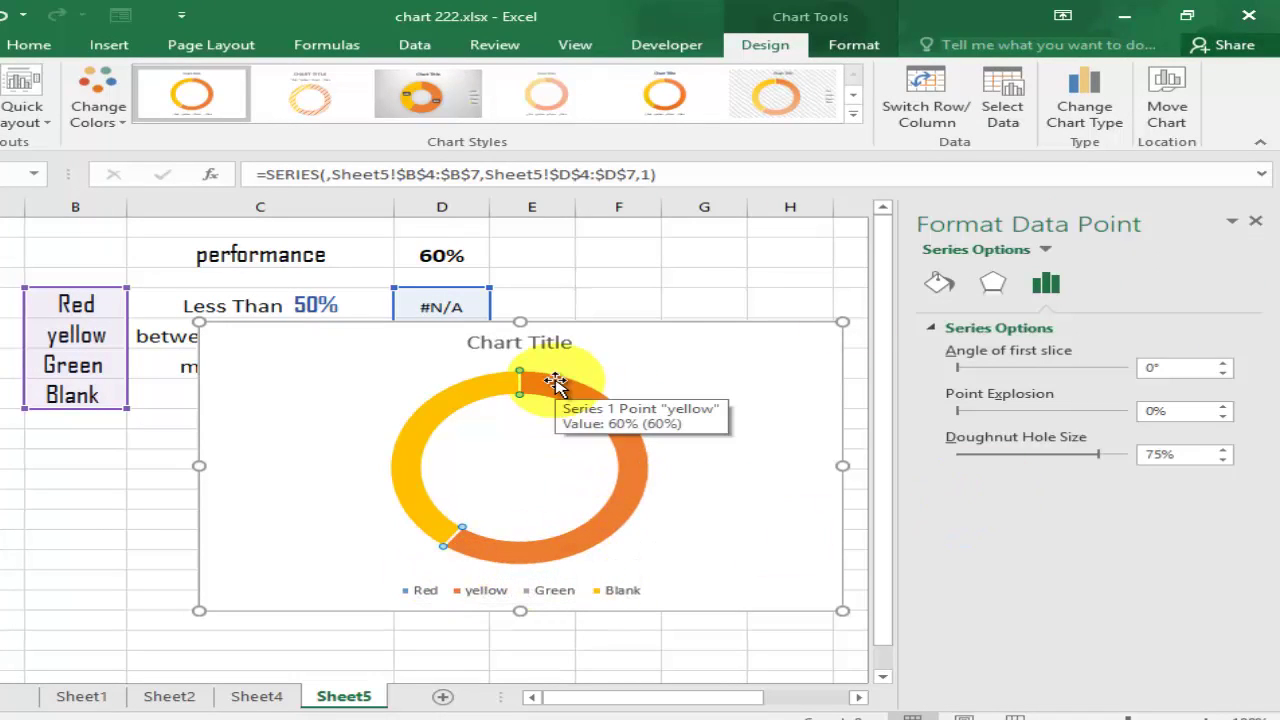
click(940, 287)
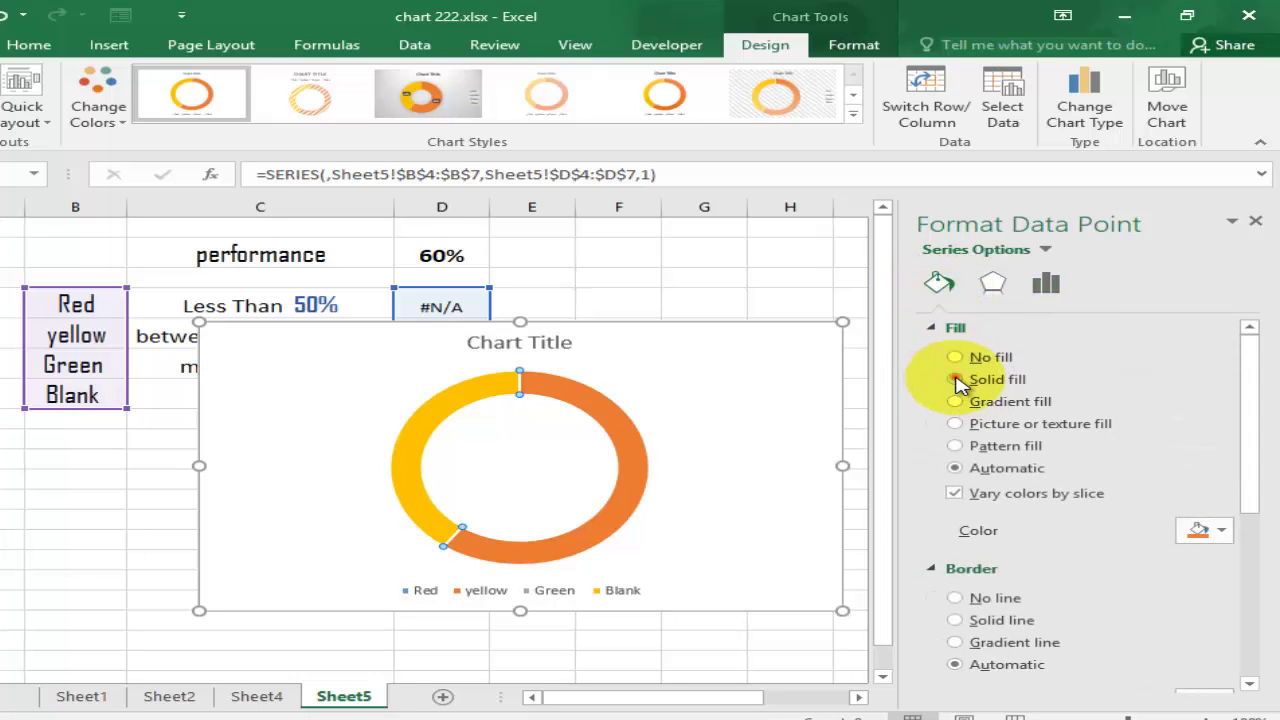
click(955, 380)
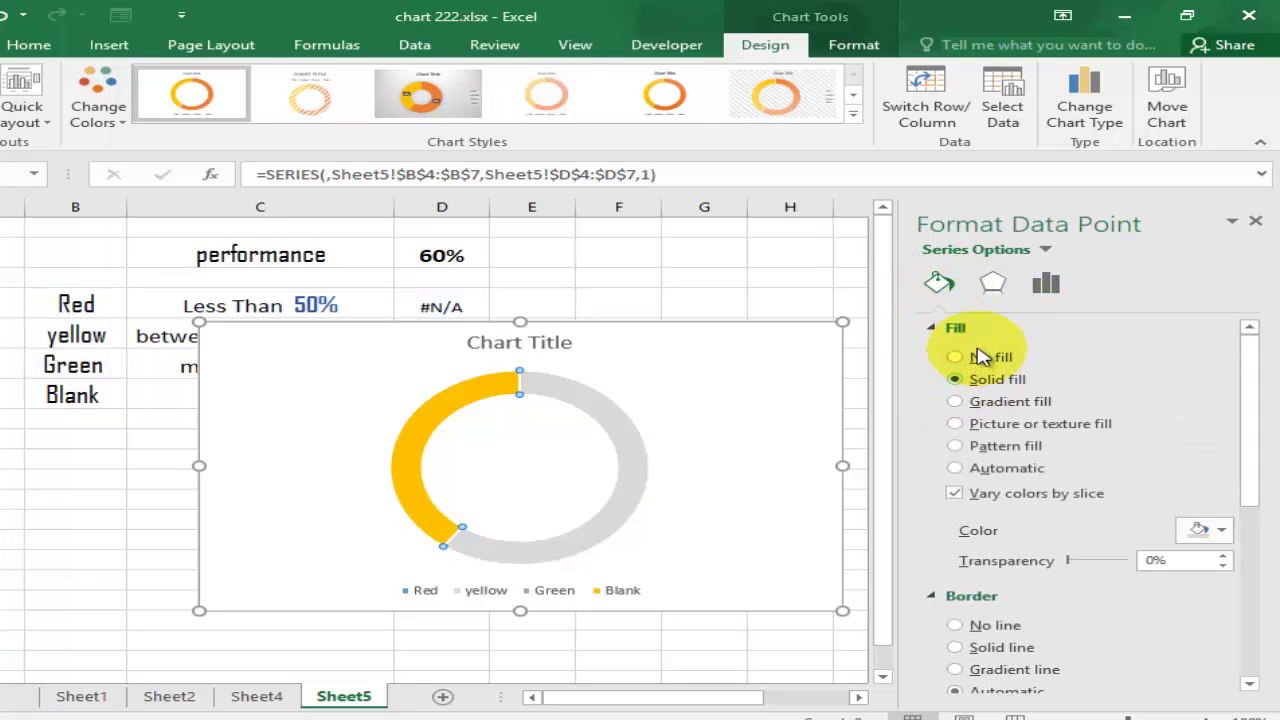
click(1220, 530)
click(1125, 448)
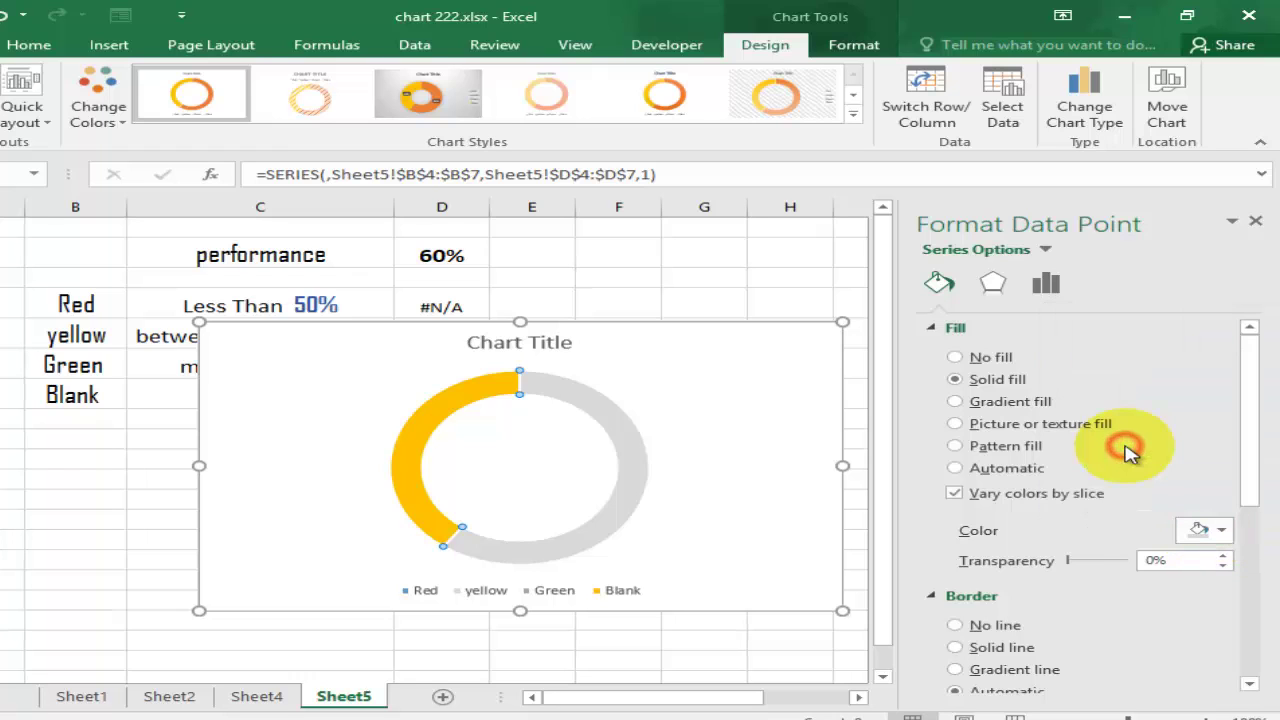
click(1221, 530)
click(1113, 450)
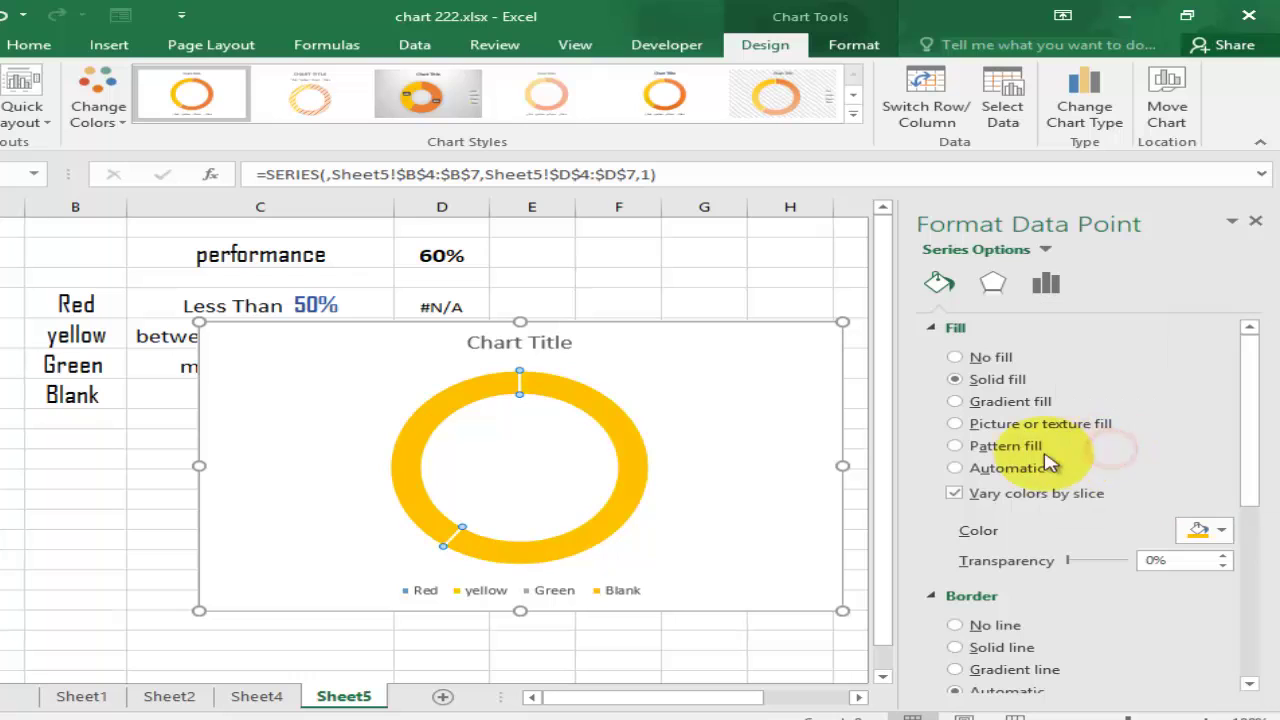
- Give the yellow slice a solid gold border with a width of 17 pt
drag(1256, 505, 1249, 551)
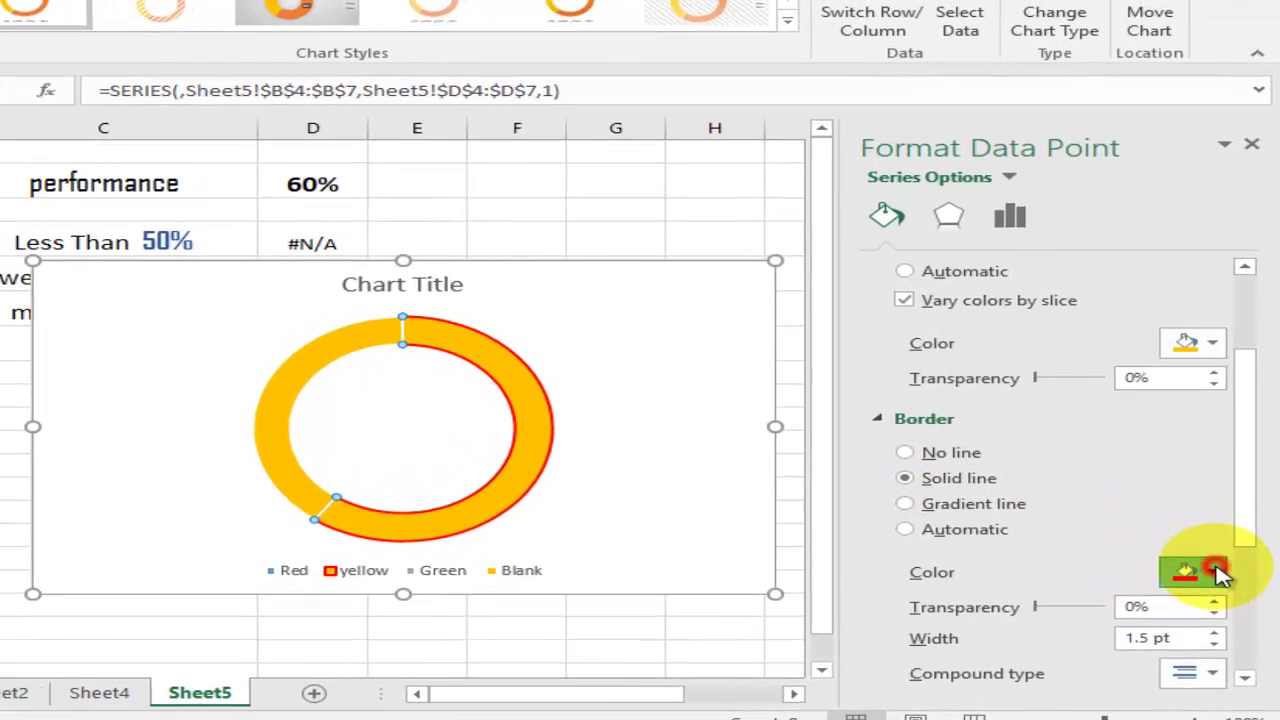
click(1221, 591)
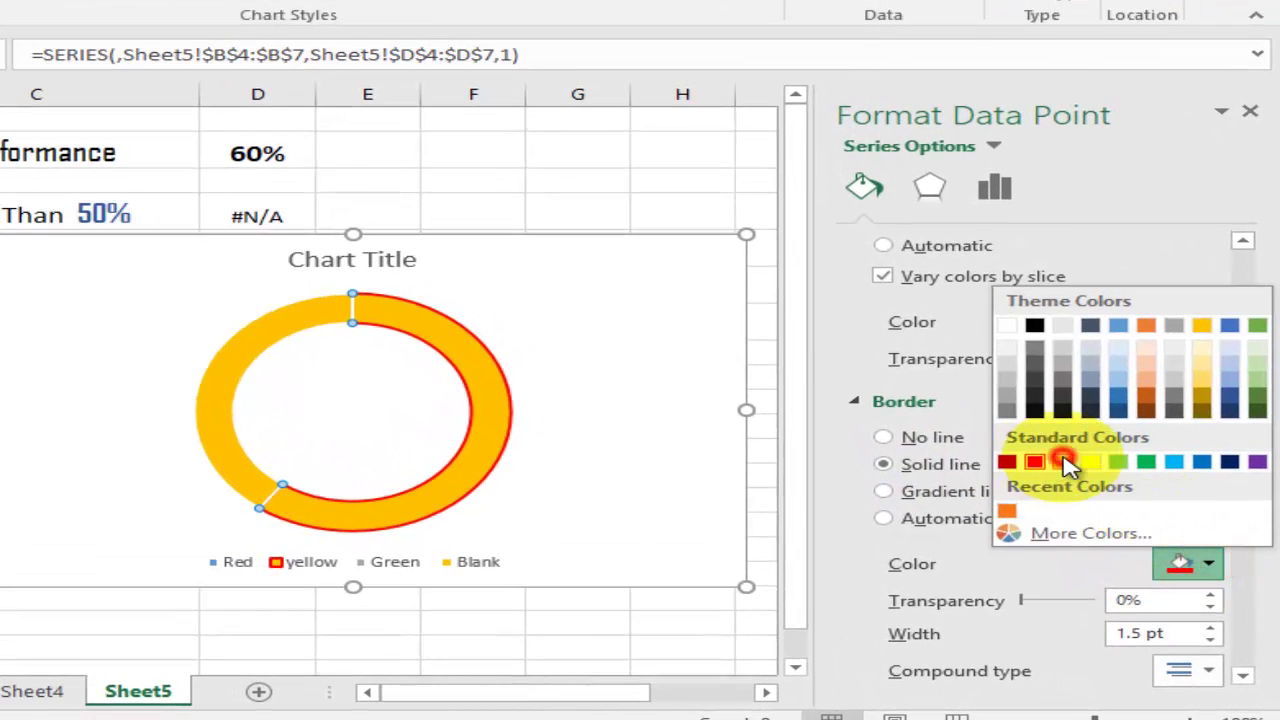
click(1065, 462)
click(1242, 676)
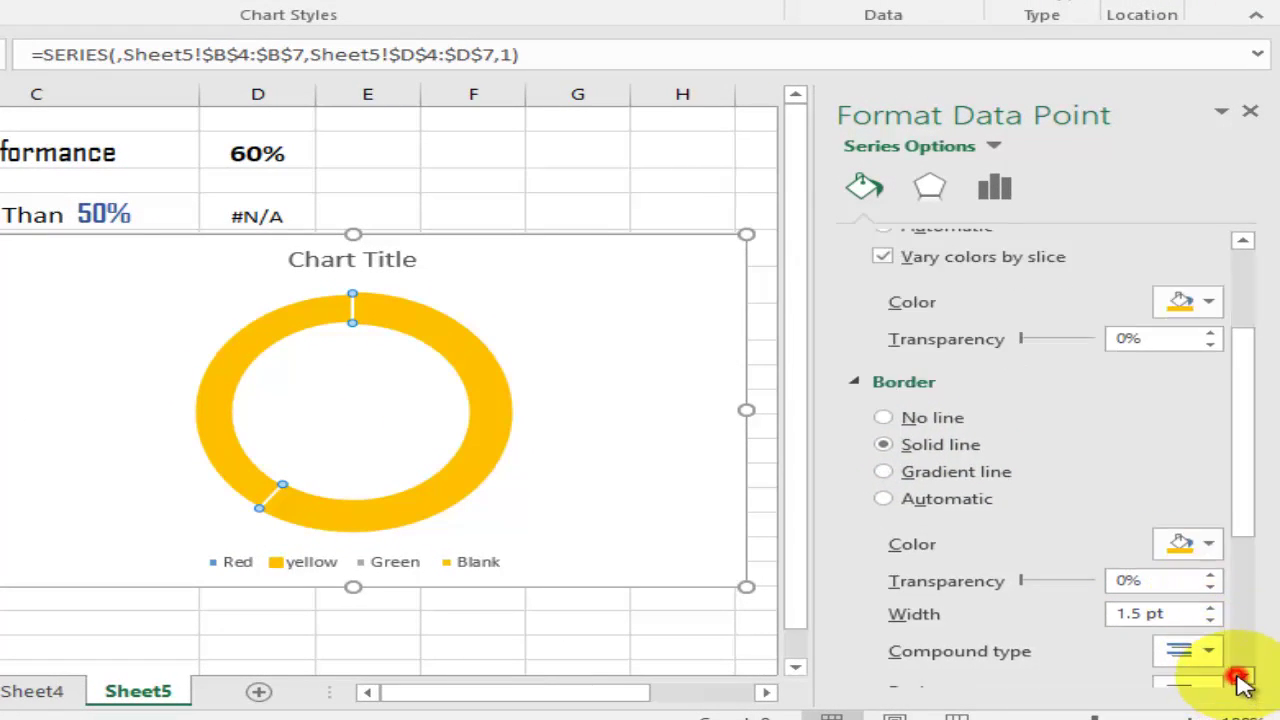
click(1242, 678)
click(1242, 678)
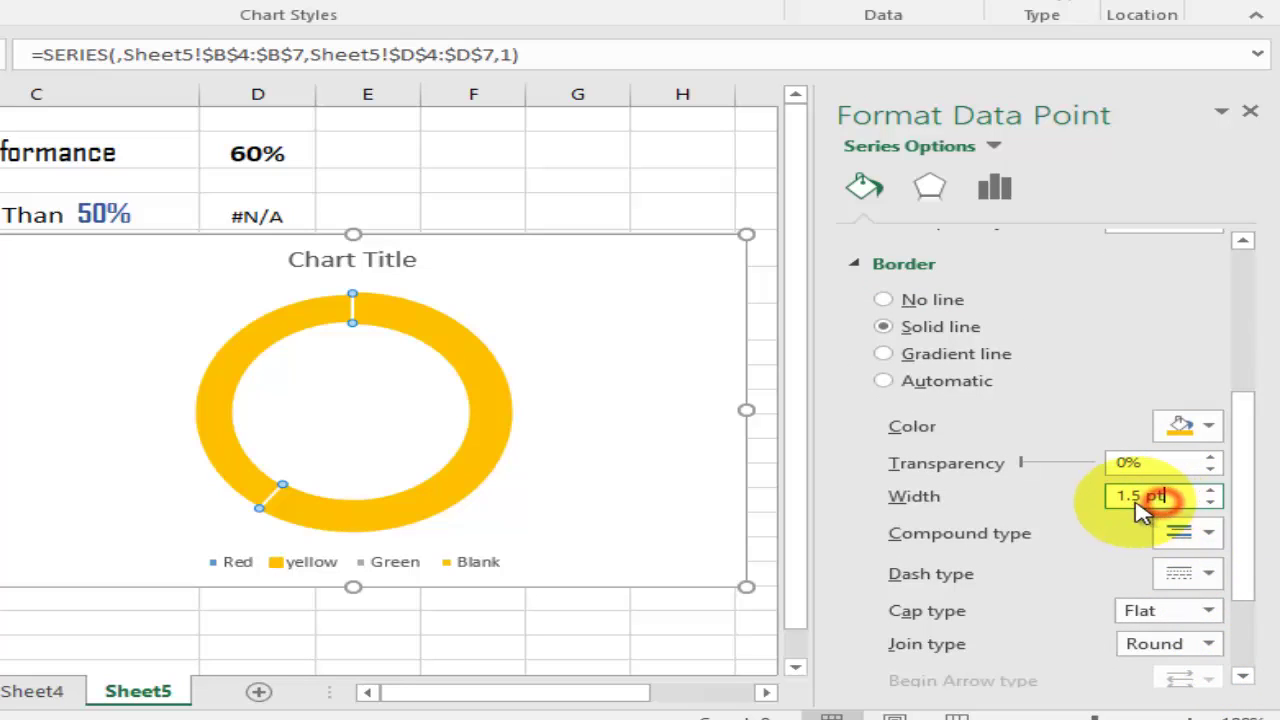
drag(1166, 500, 1118, 498)
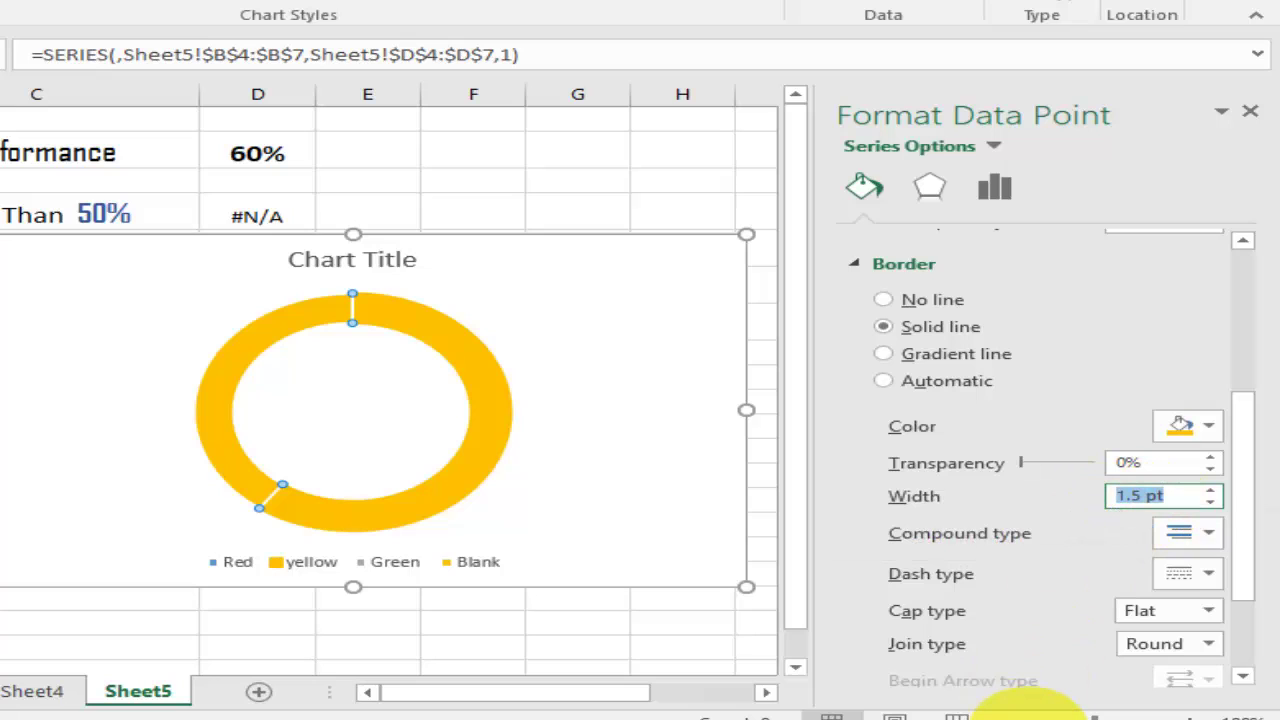
text(17)
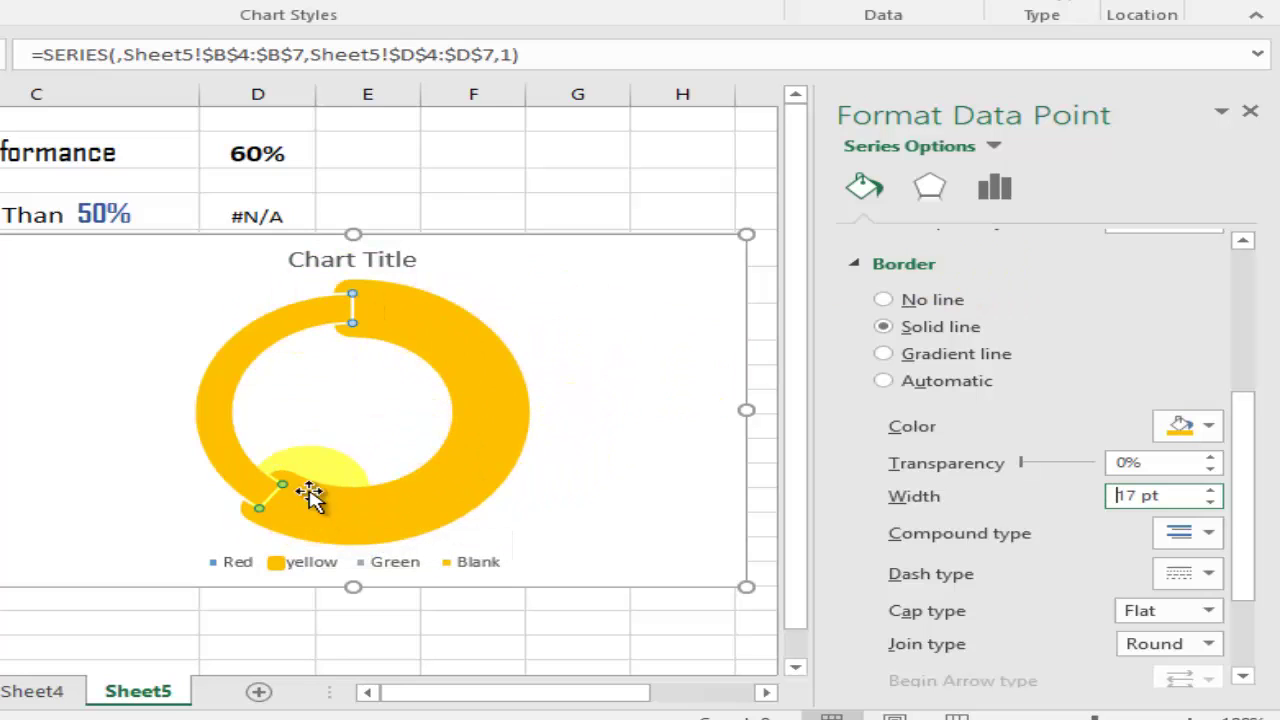
- Give the doughnut's Blank slice a solid light grey fill
click(252, 341)
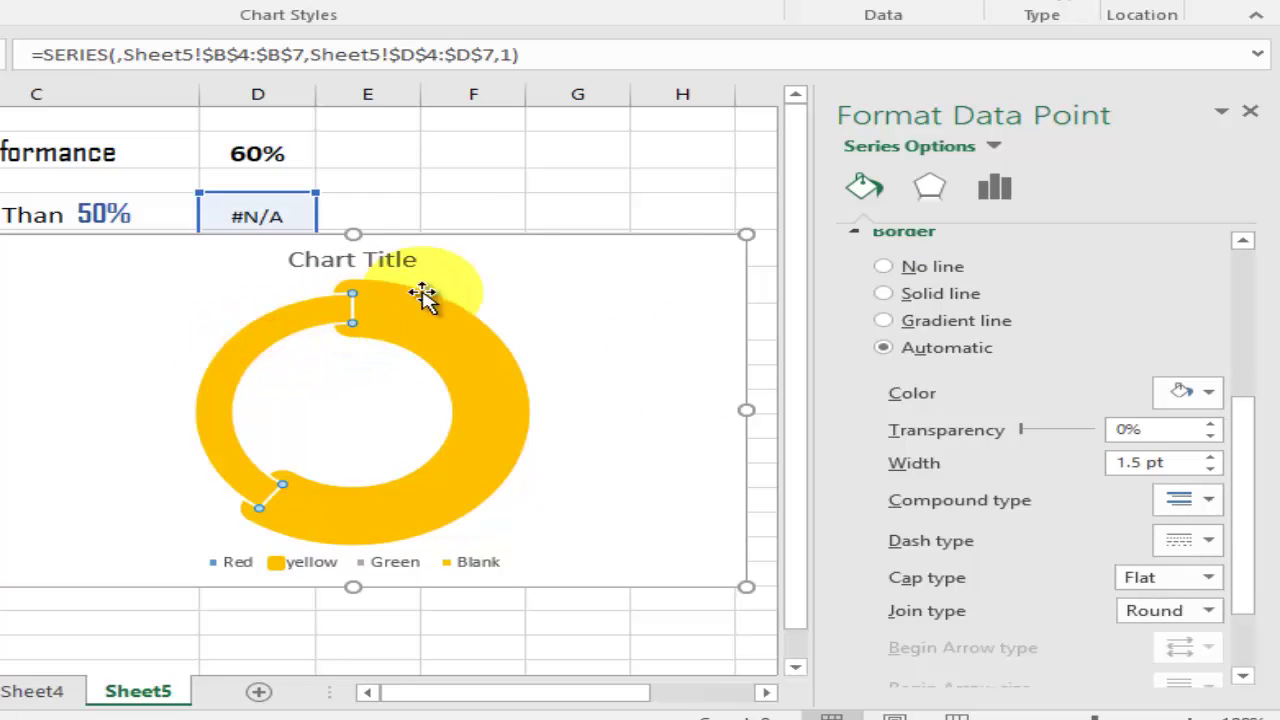
click(860, 188)
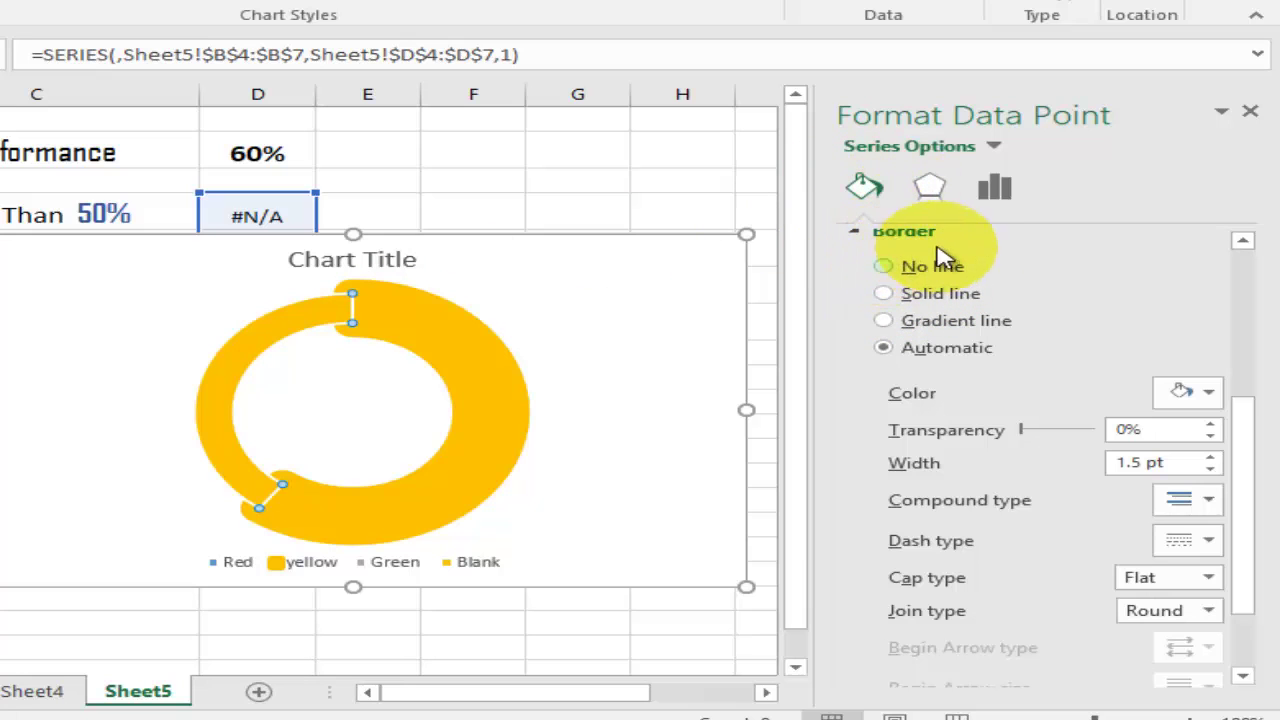
scroll(1129, 309, up, 5)
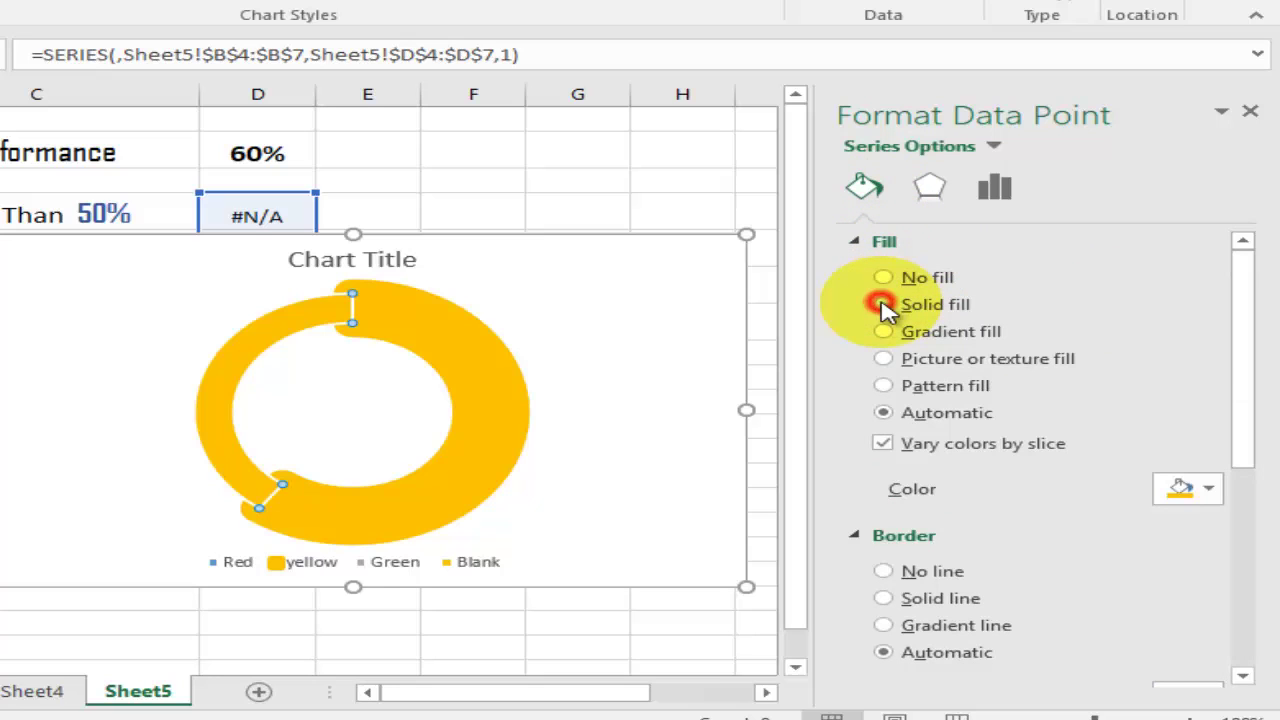
click(884, 305)
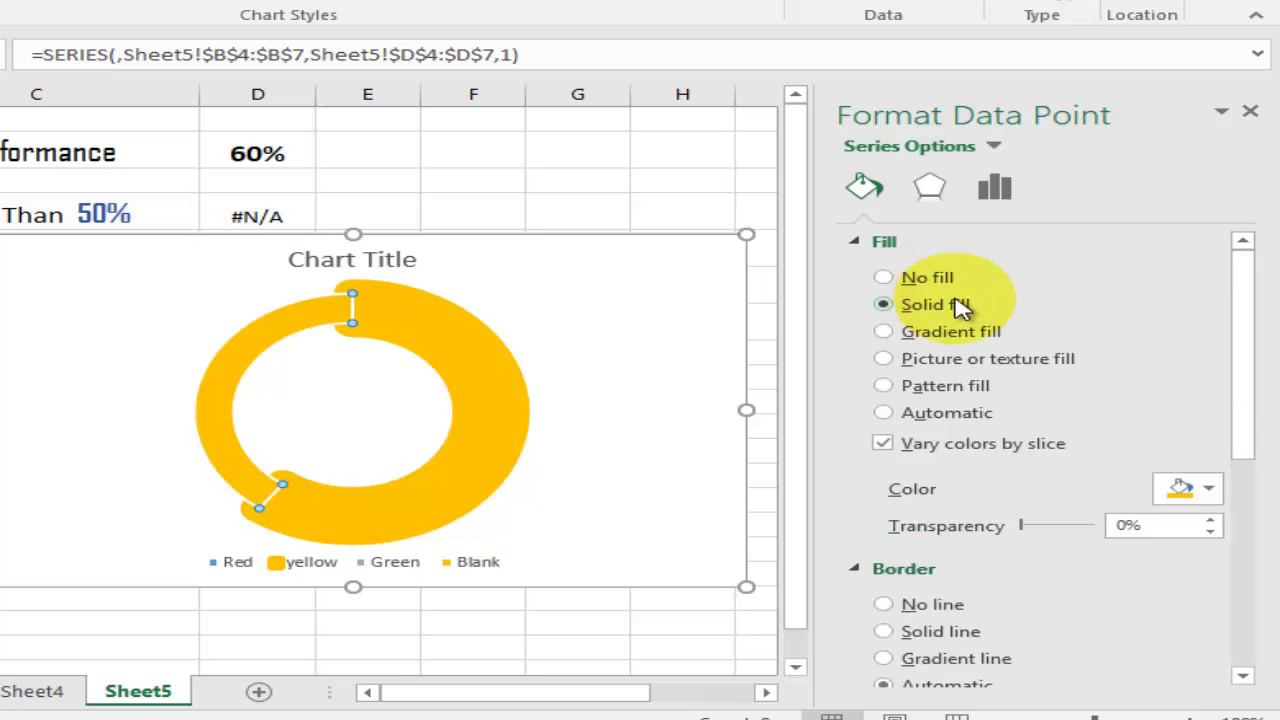
click(1205, 490)
click(1013, 286)
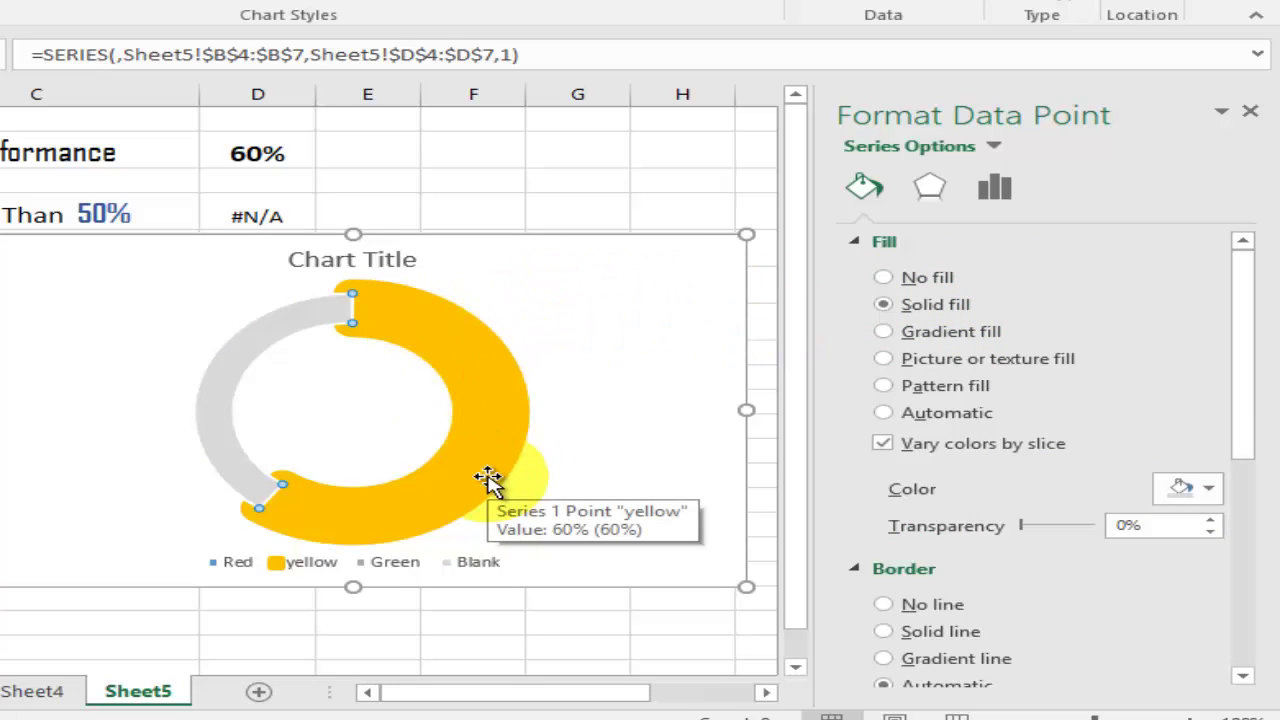
- Move the chart down to uncover the Red and yellow rows' values and set the performance in D2 to 30%
click(472, 647)
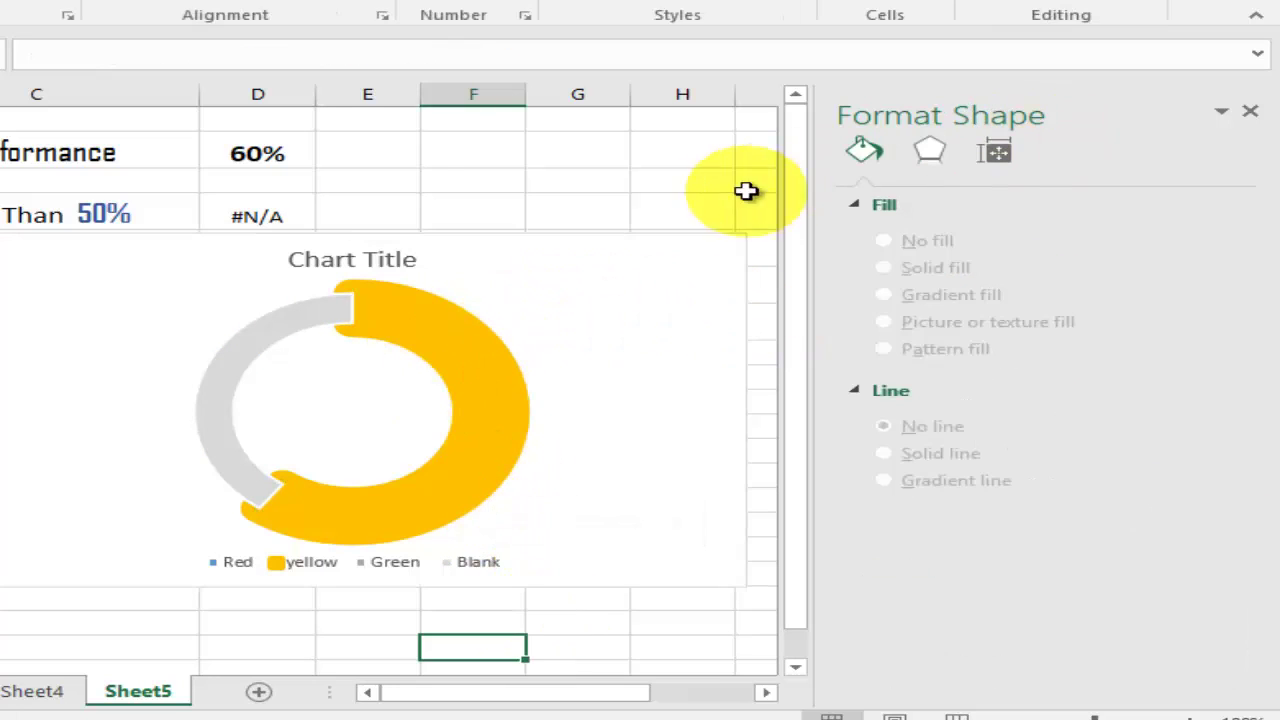
drag(556, 233, 563, 282)
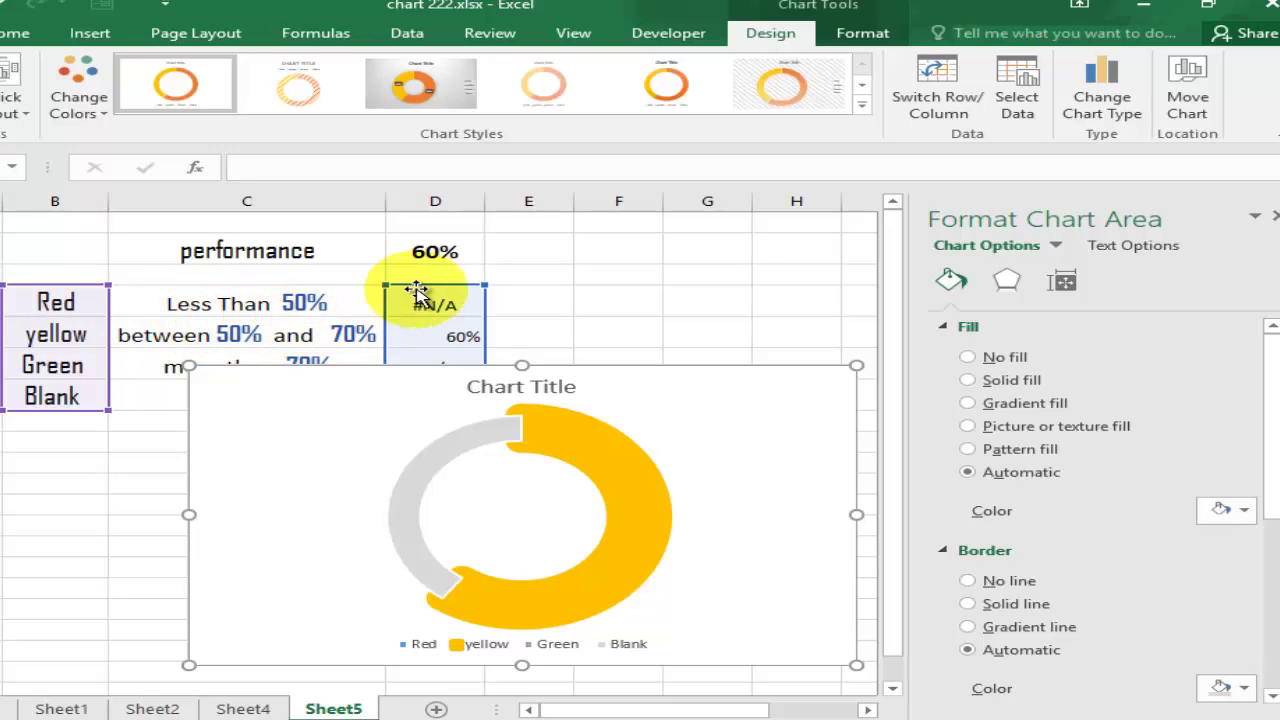
click(433, 251)
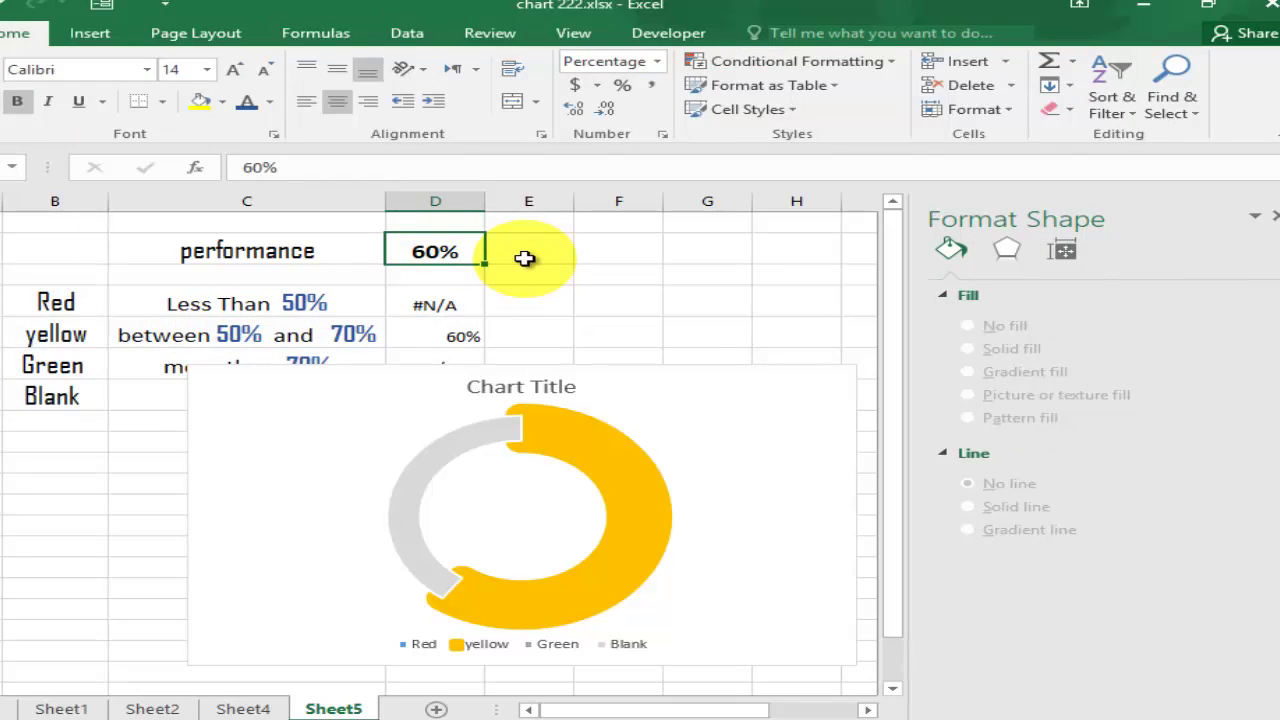
text(30)
key(Return)
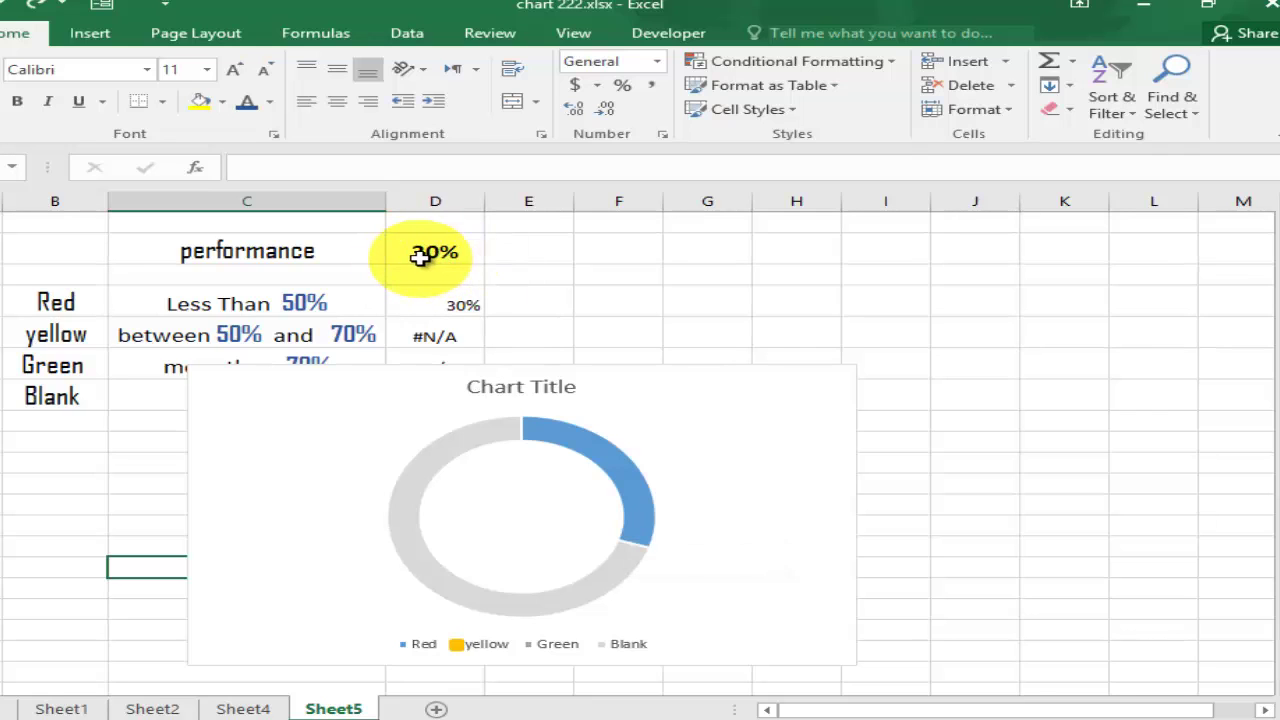
- Give the doughnut's Red slice a solid red fill
double_click(610, 461)
click(610, 463)
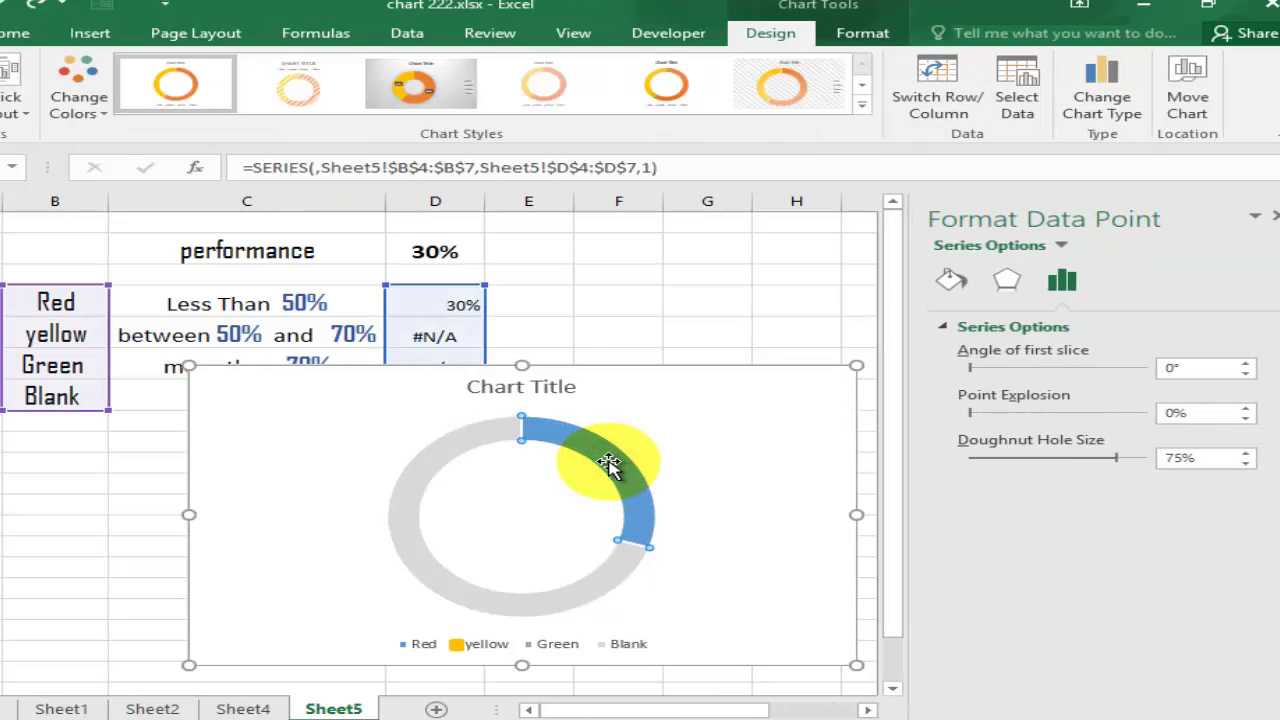
click(953, 283)
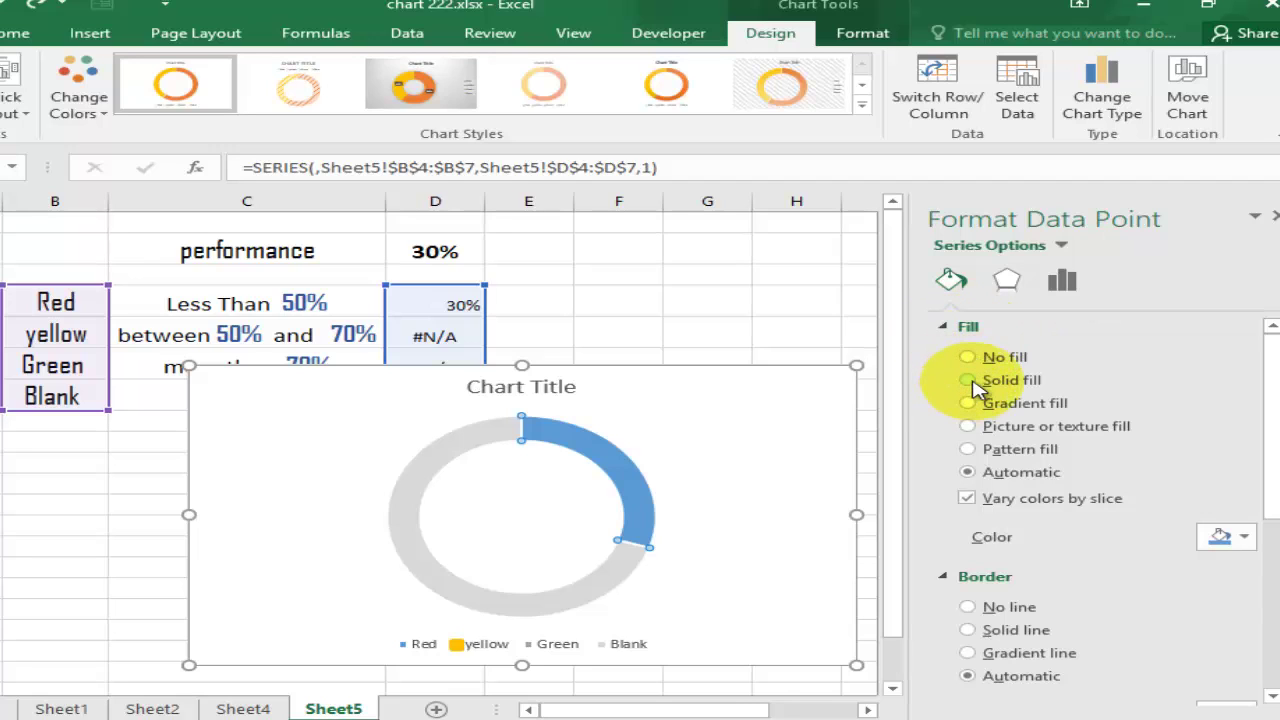
click(970, 381)
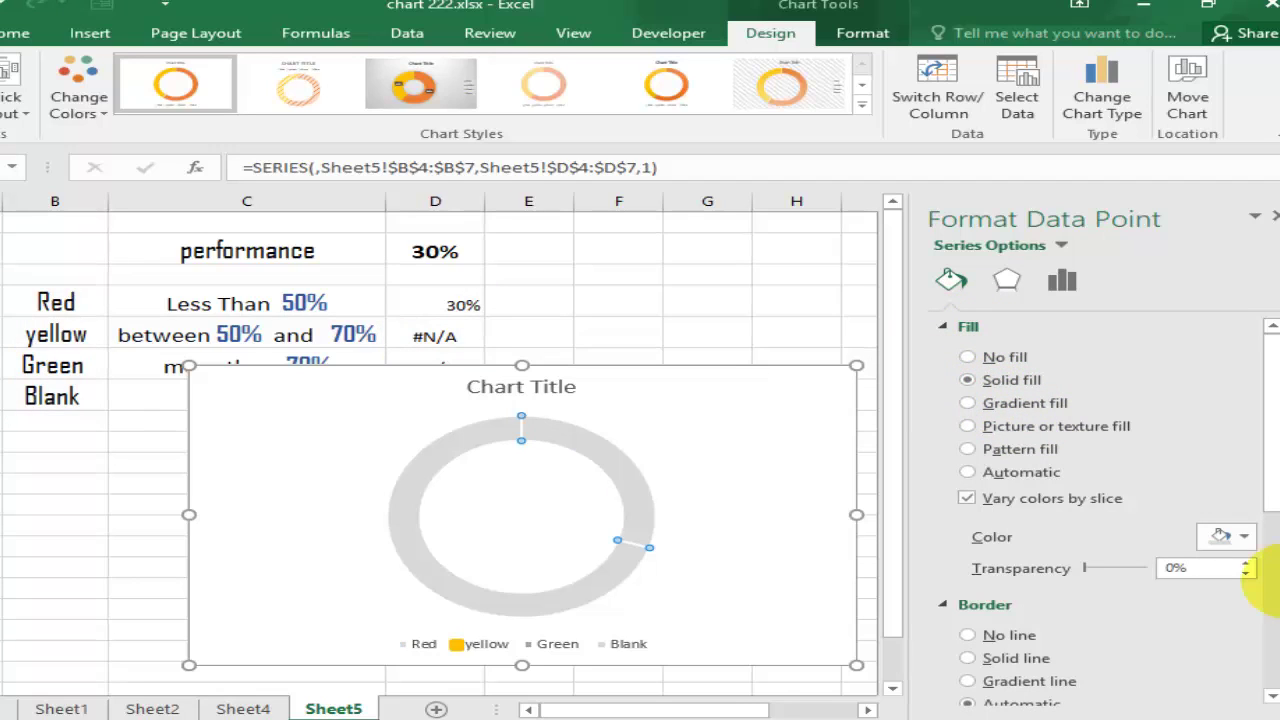
click(1248, 539)
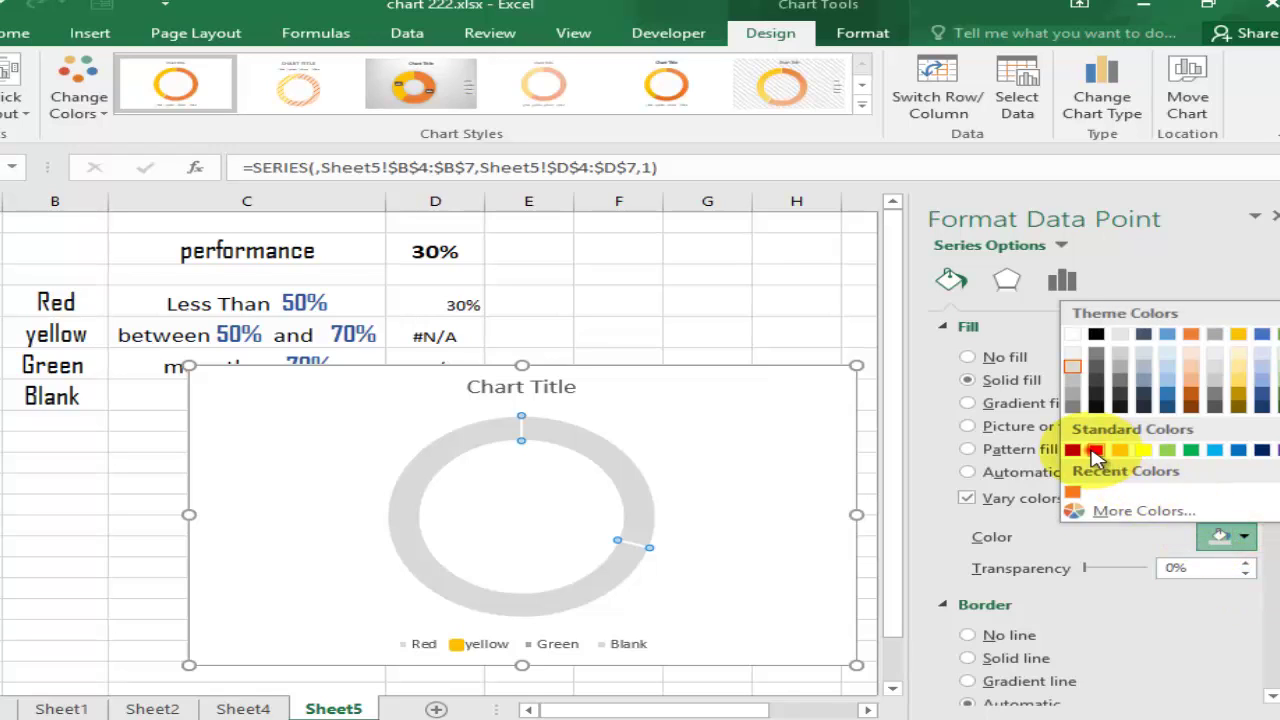
click(1094, 449)
- Give the Red slice a solid red border with a width of 17 pt
scroll(1268, 460, down, 5)
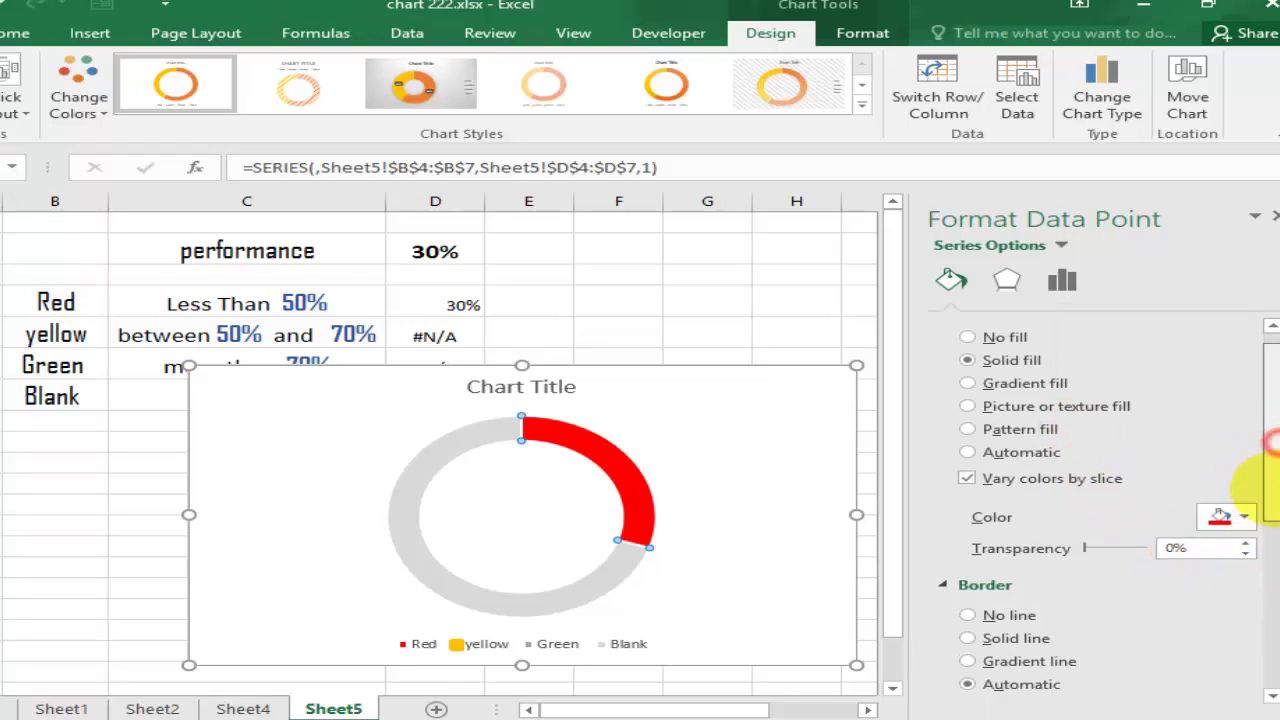
scroll(1240, 486, up, 3)
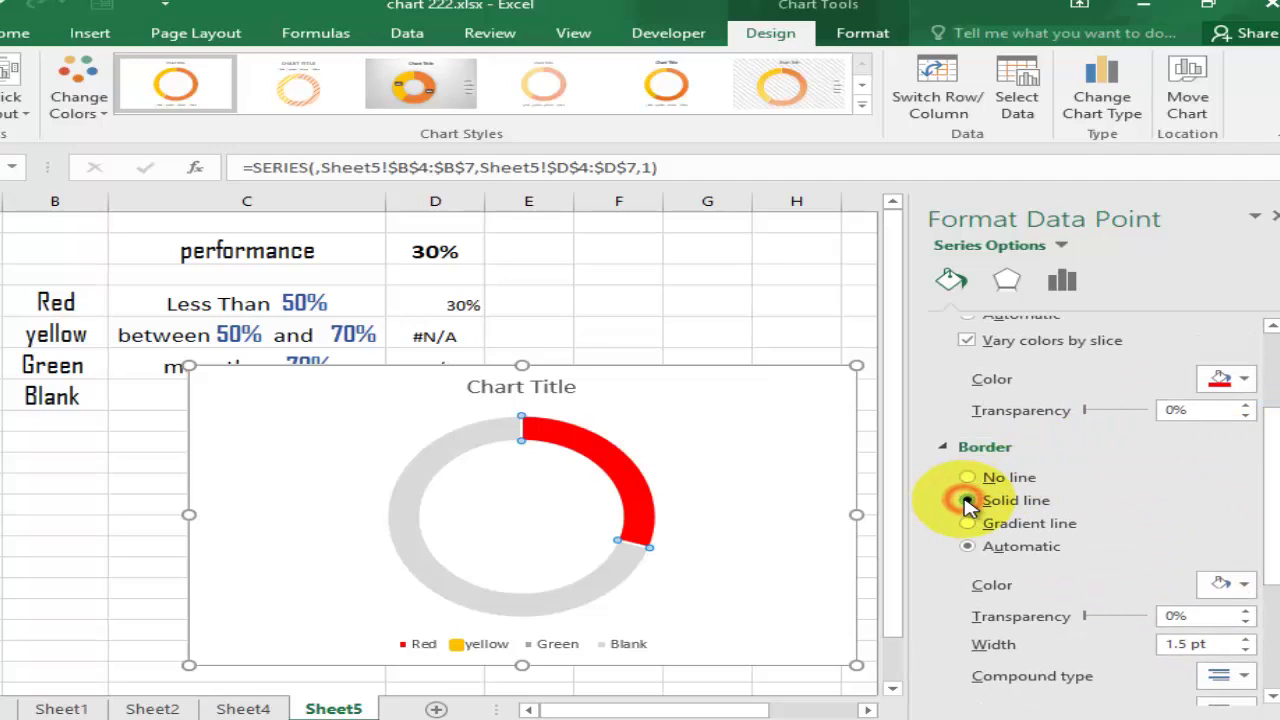
click(966, 500)
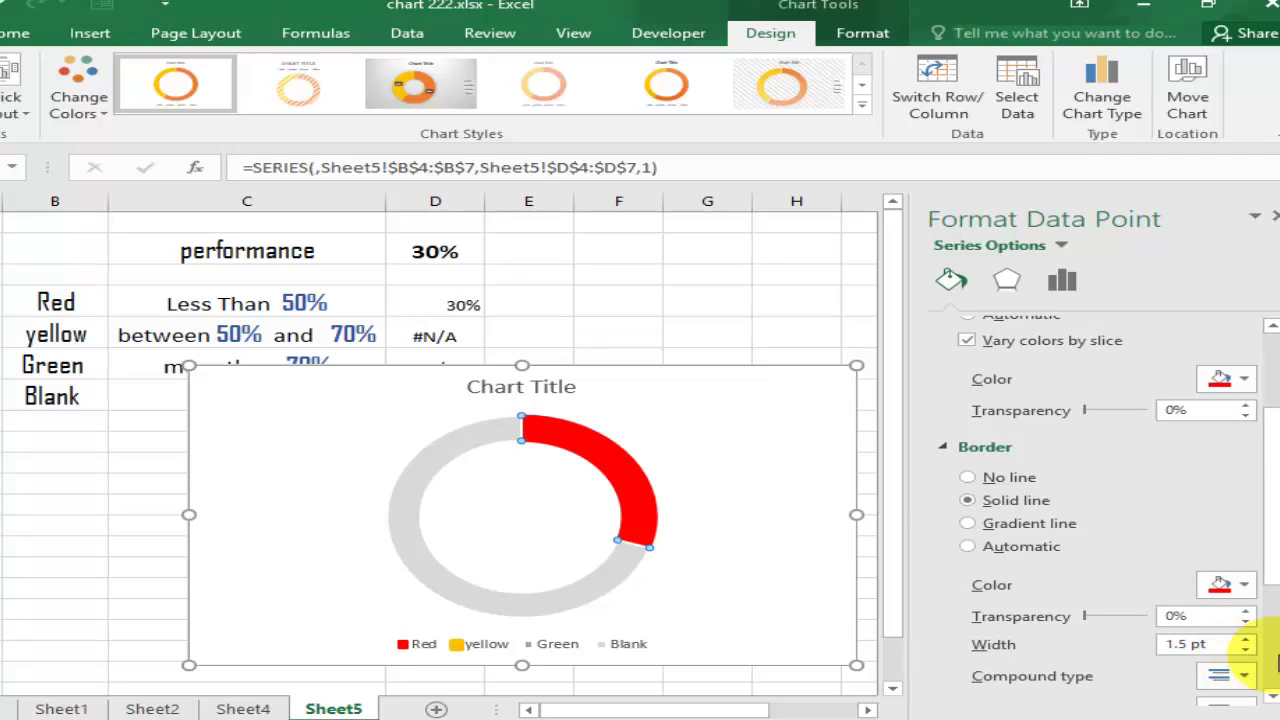
click(1272, 695)
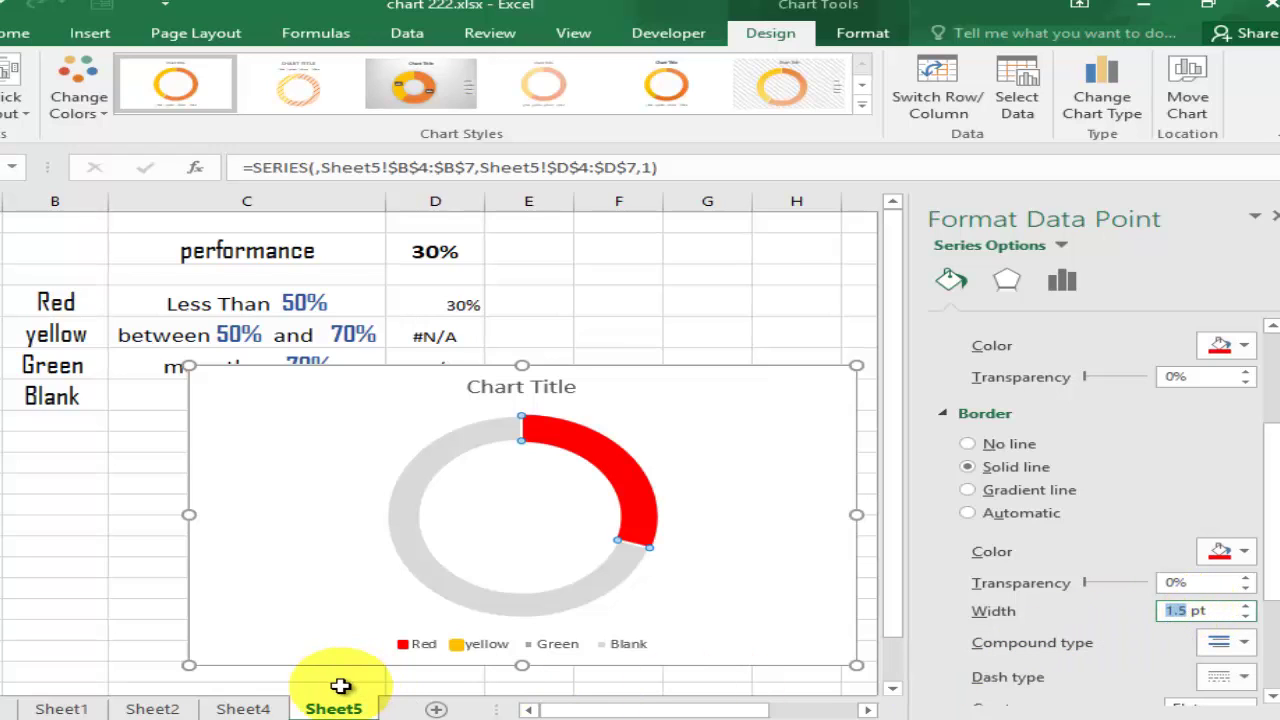
click(252, 706)
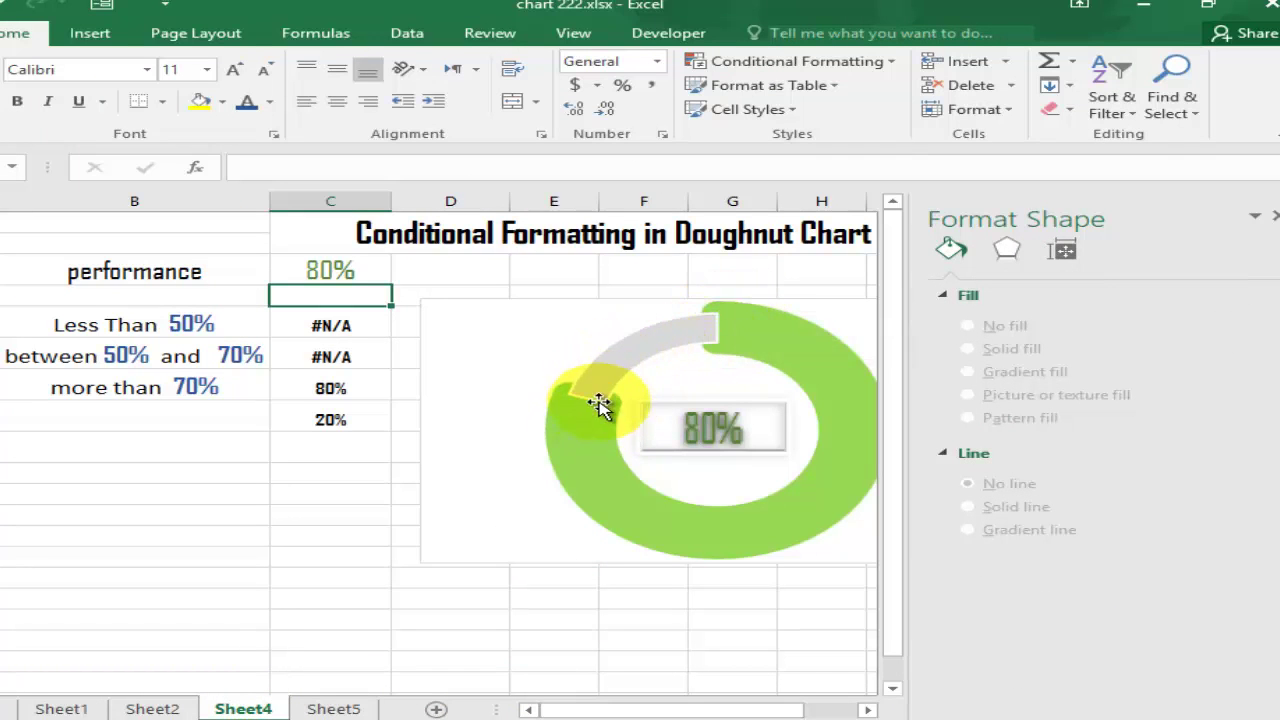
click(333, 708)
scroll(1268, 585, down, 2)
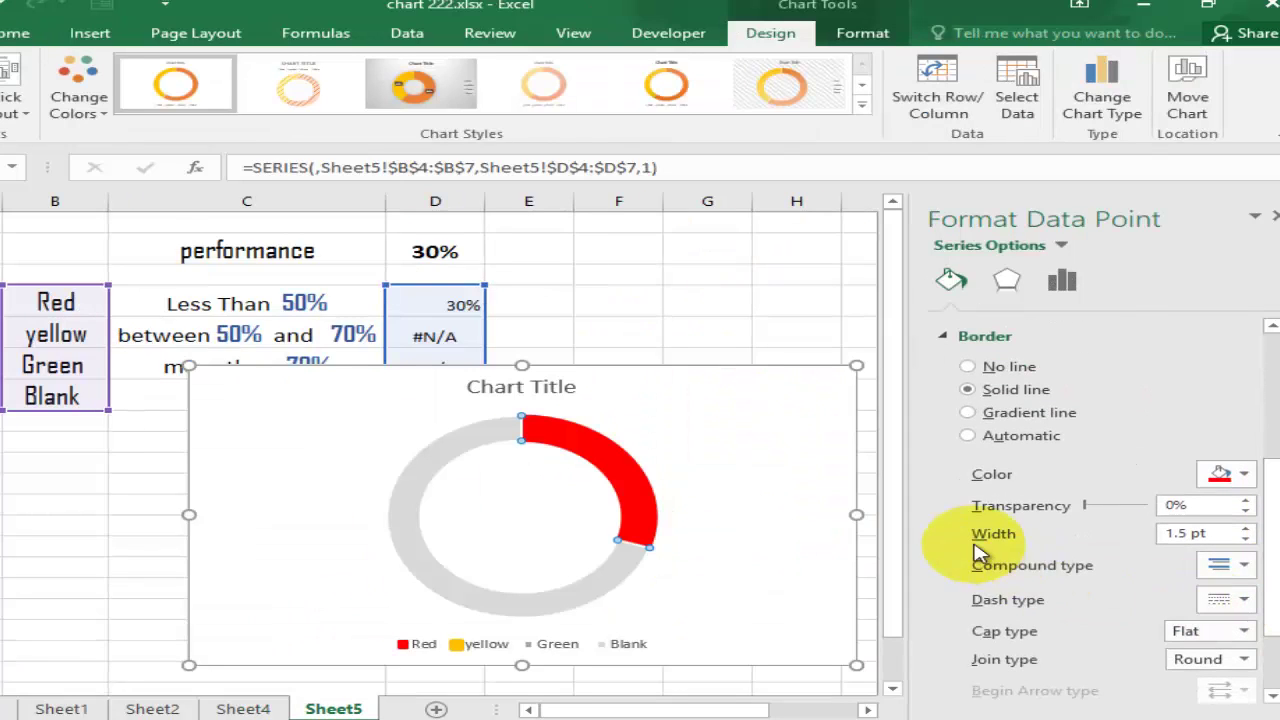
double_click(1212, 533)
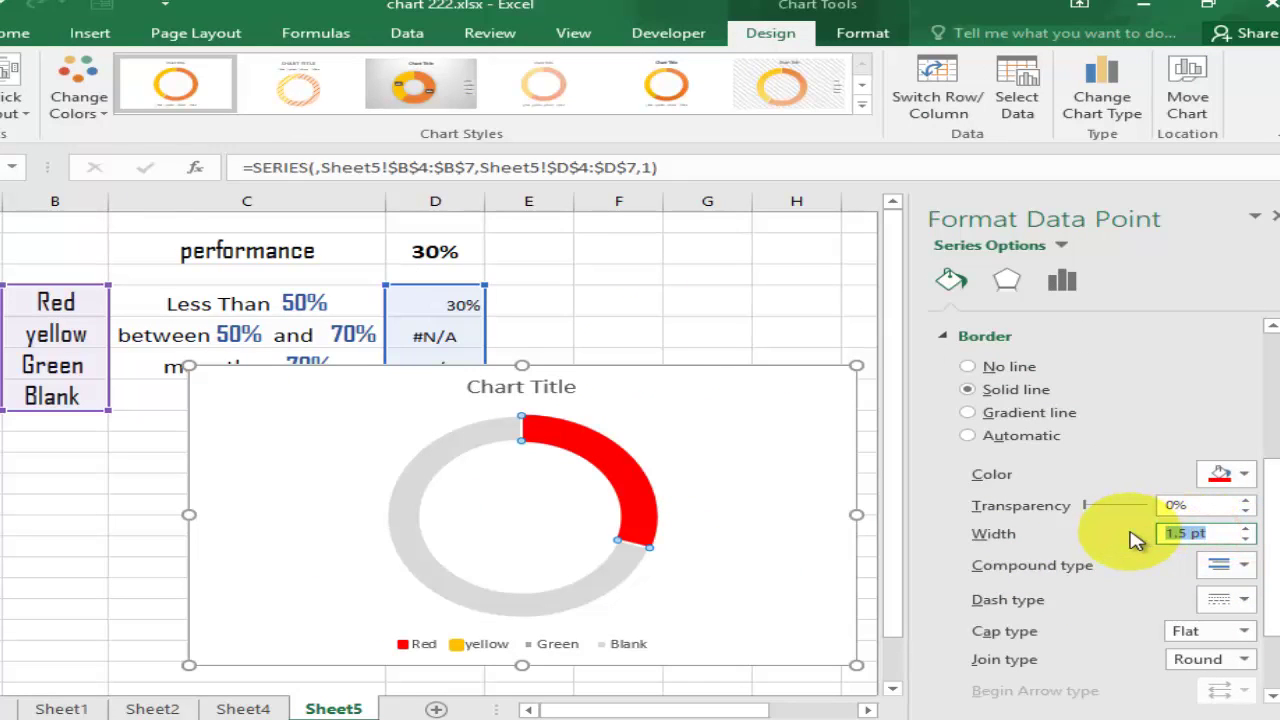
text(17)
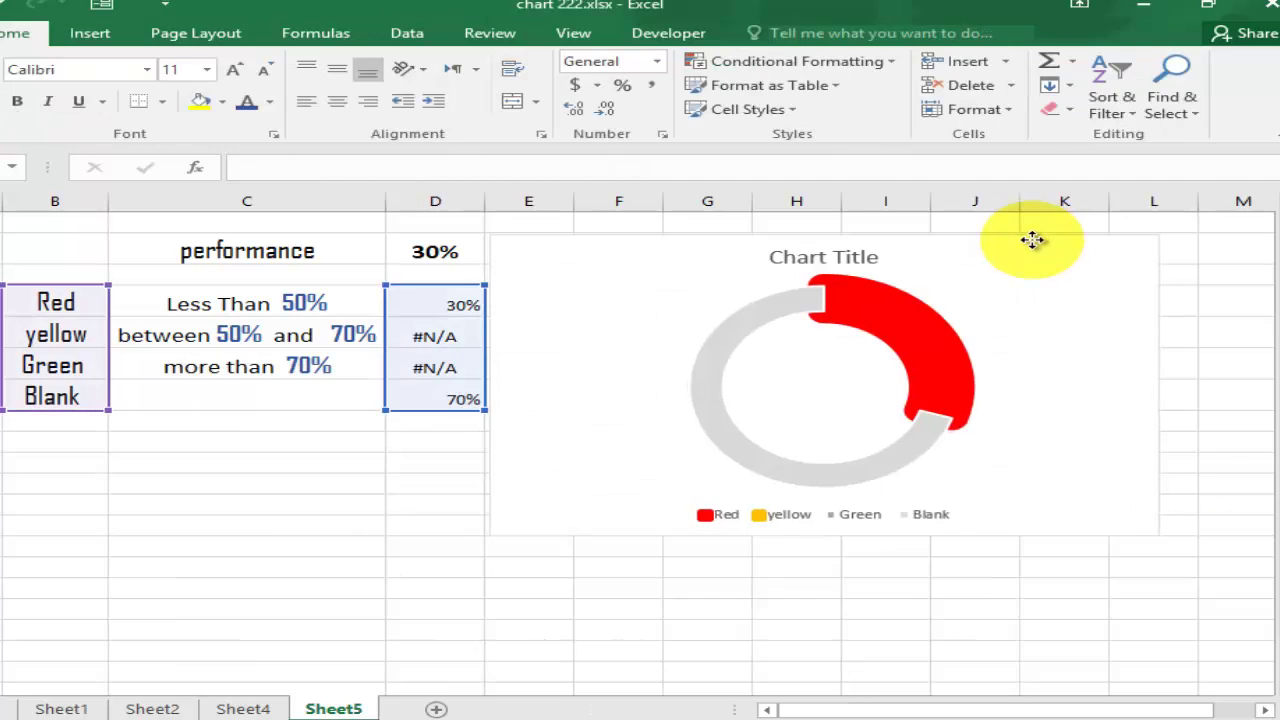
- Set the performance in D2 to 80%
click(986, 423)
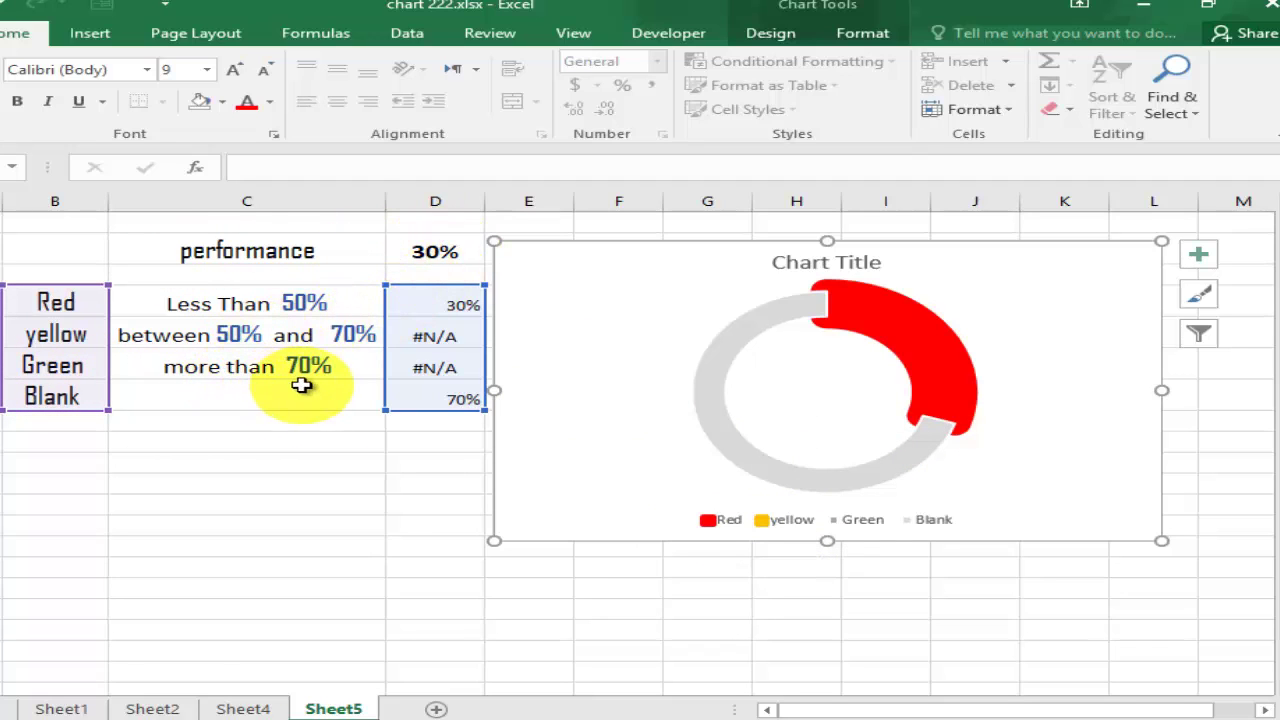
click(428, 253)
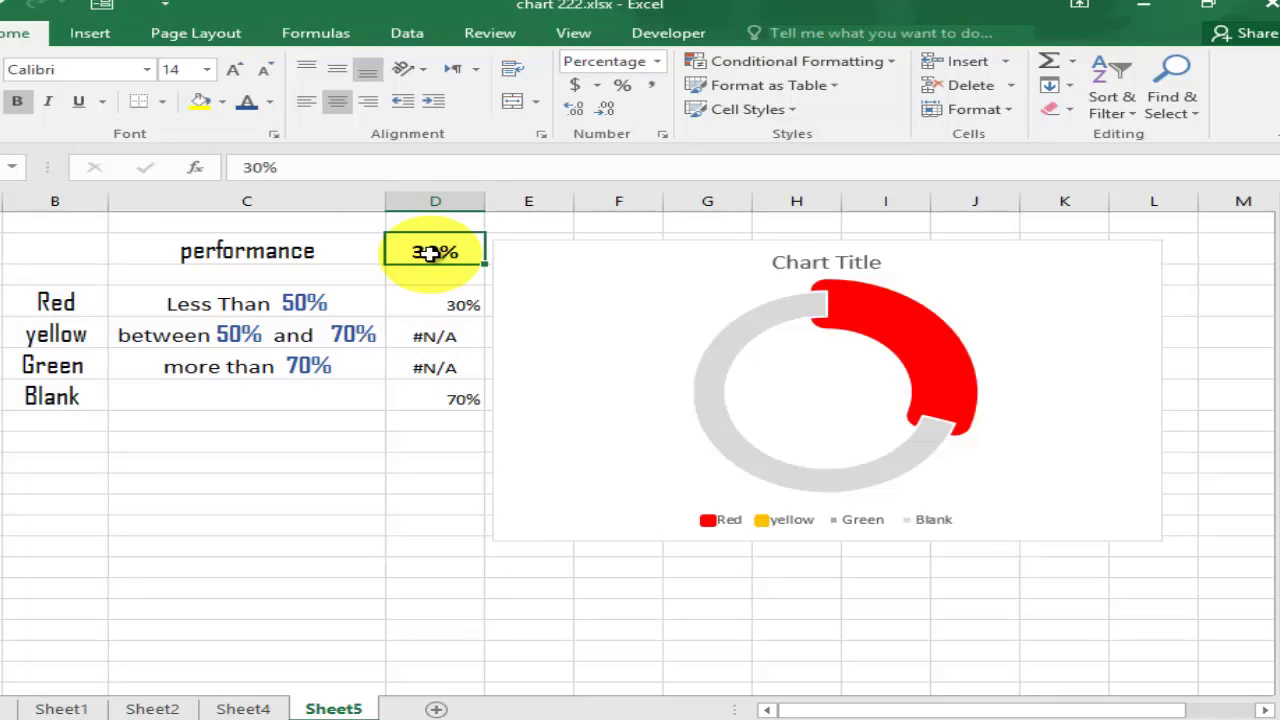
text(80)
key(Return)
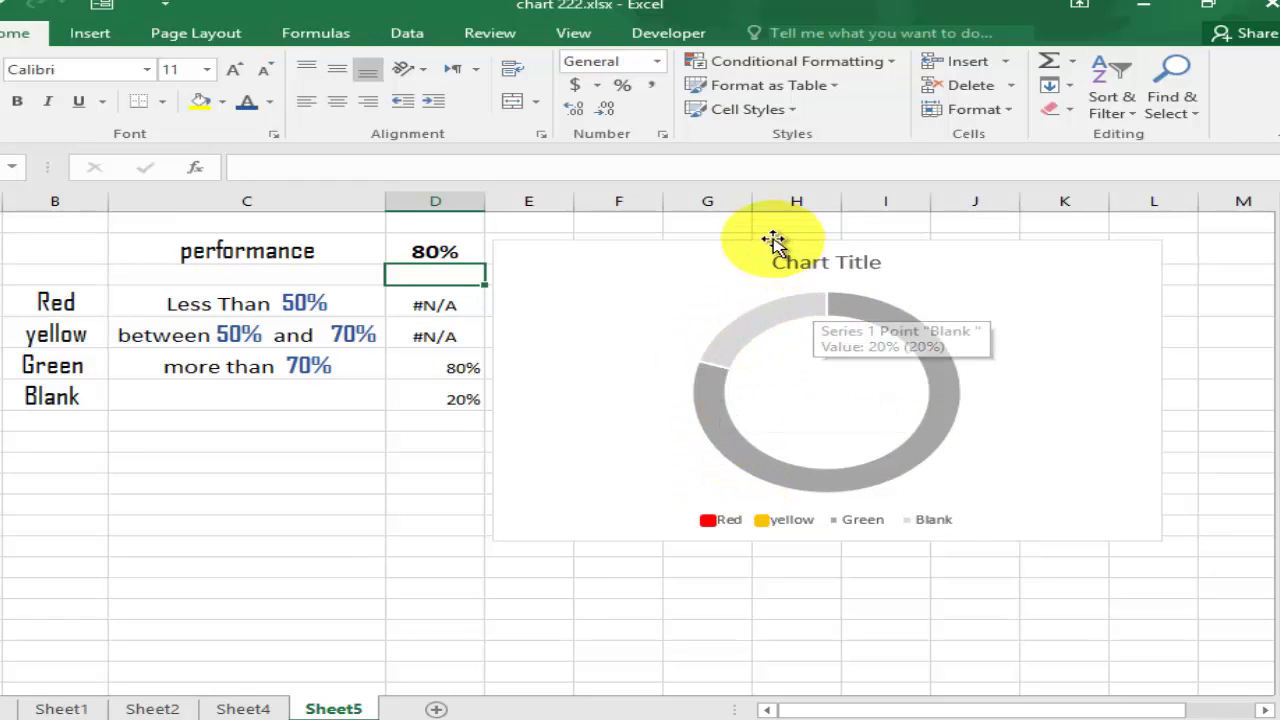
- Give the doughnut's Green slice a solid green fill
drag(770, 238, 423, 371)
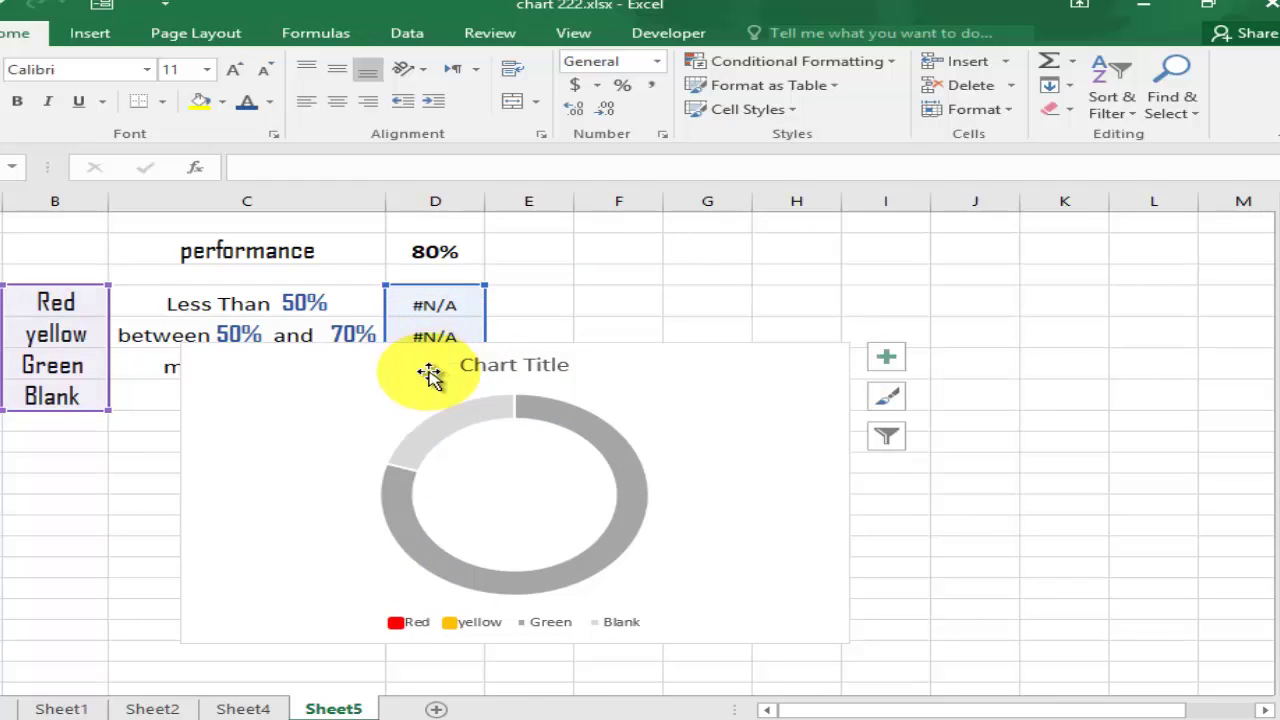
double_click(620, 456)
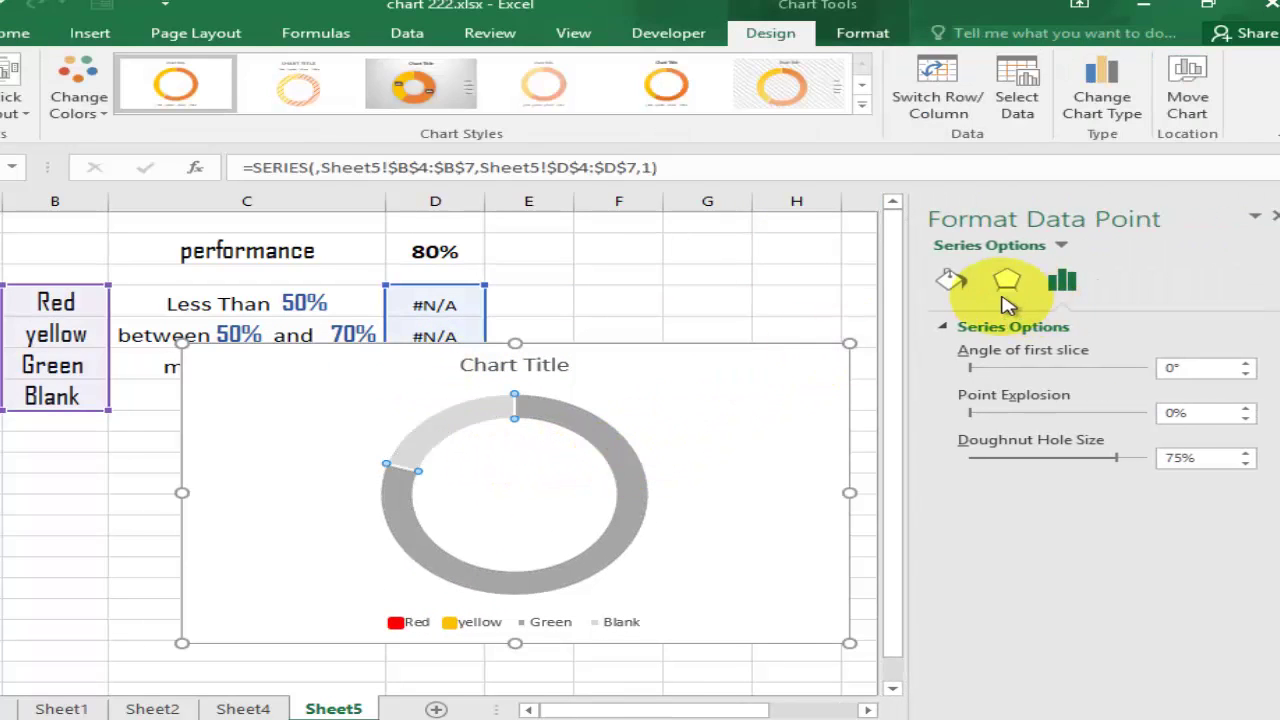
click(960, 281)
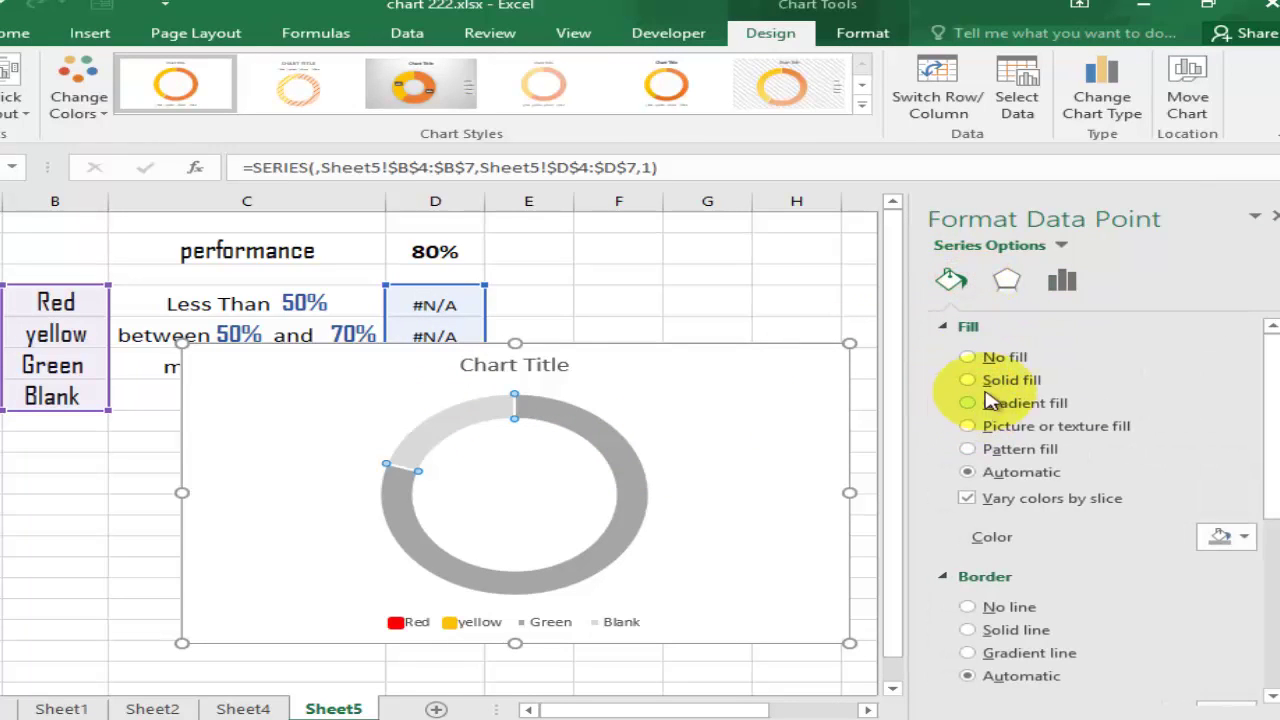
click(968, 381)
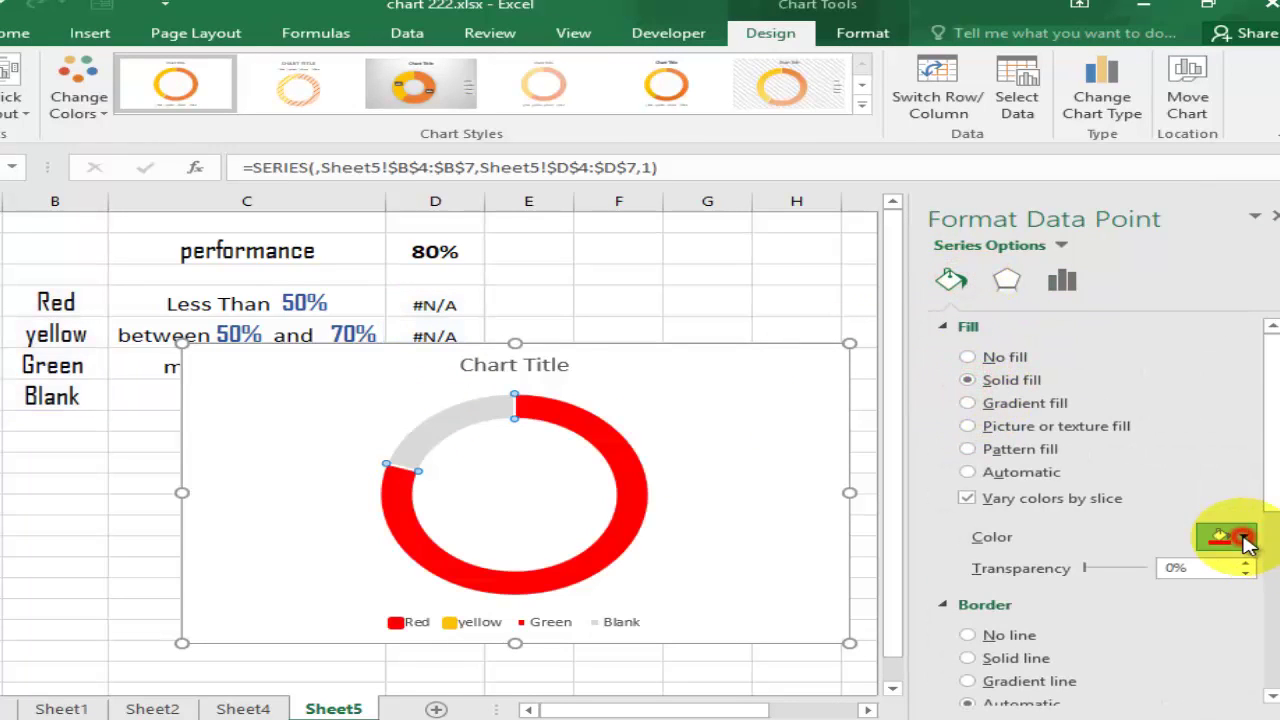
click(1245, 539)
click(1193, 450)
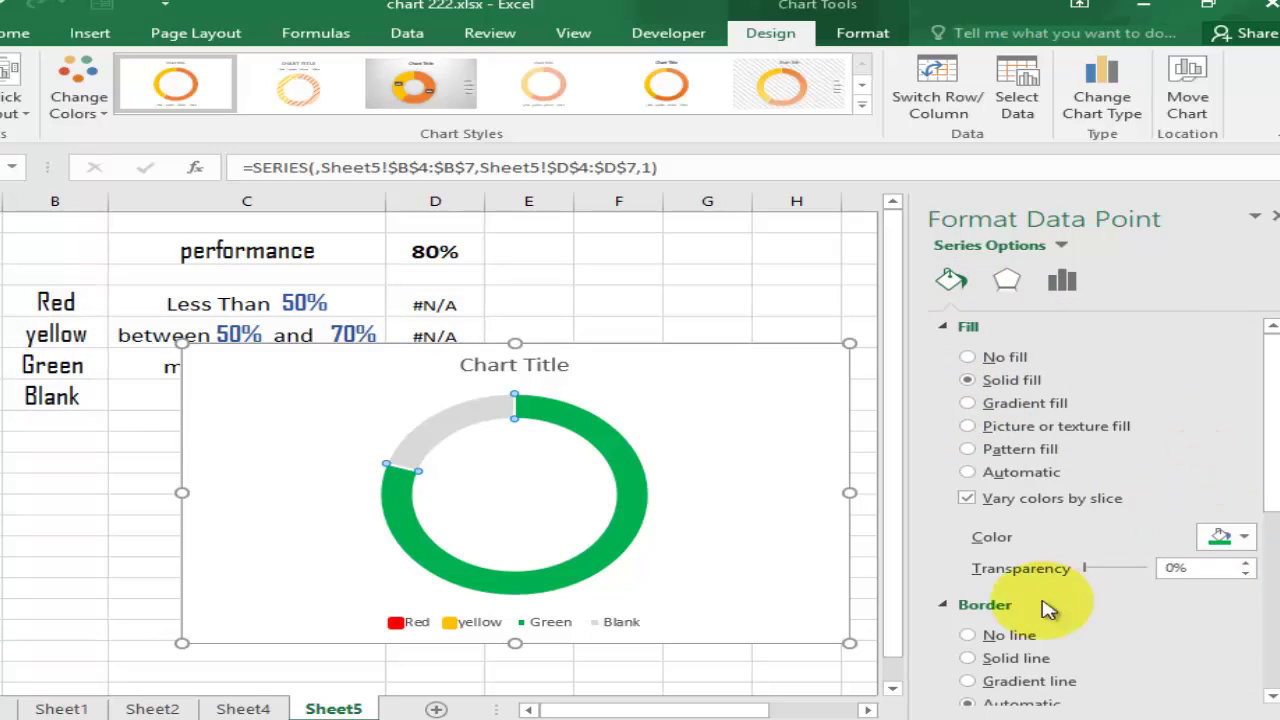
- Give the Green slice a solid green border 15 pt wide and place the chart beside the data table
drag(1275, 510, 1275, 605)
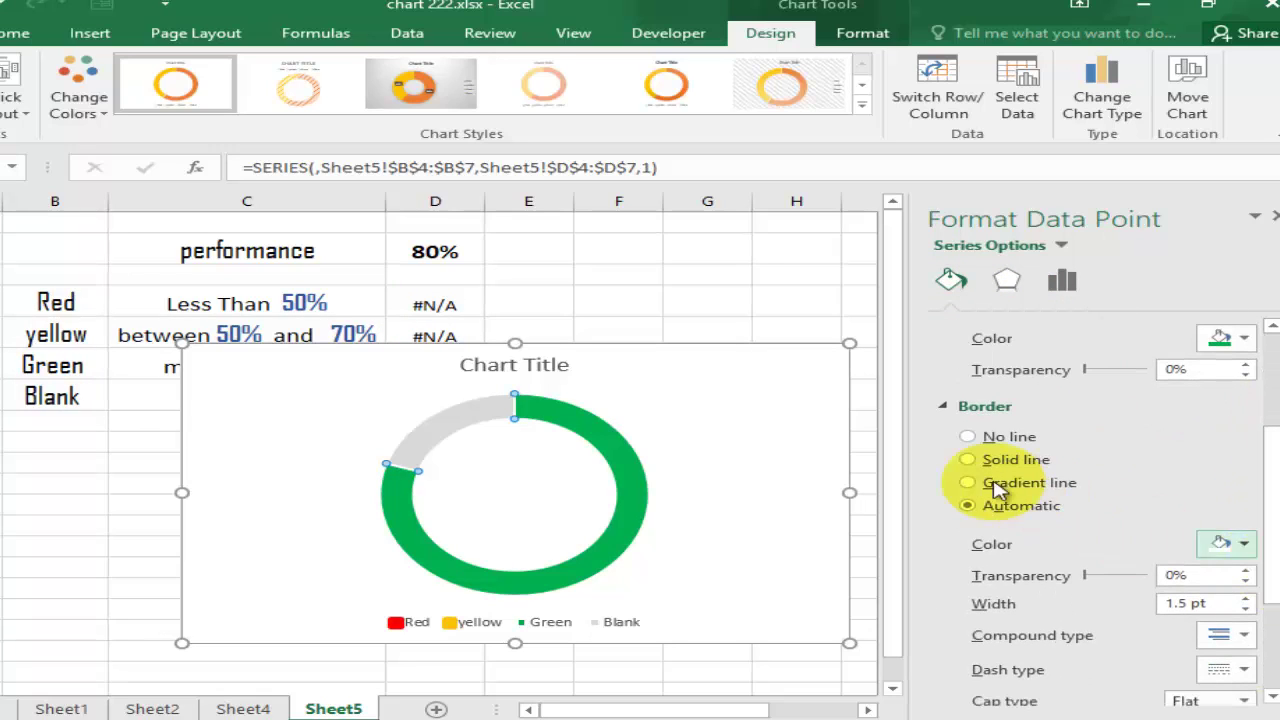
click(968, 460)
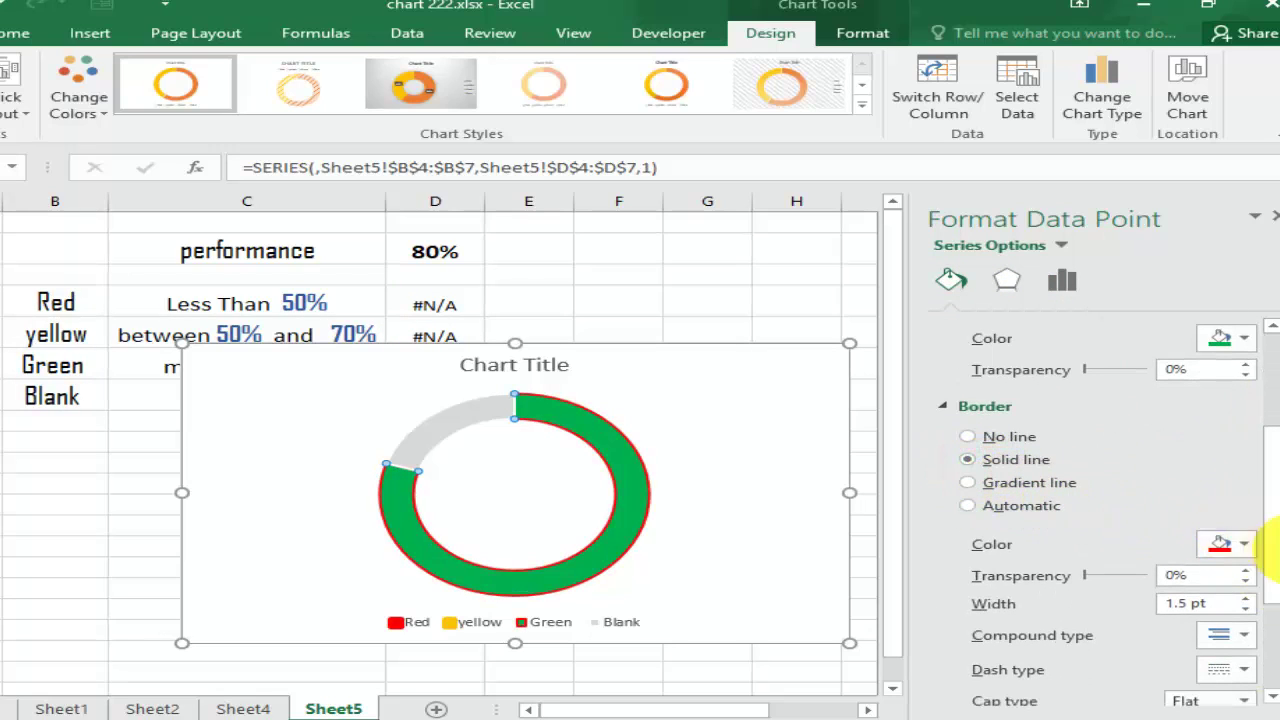
click(1246, 544)
click(1190, 460)
scroll(1100, 510, down, 2)
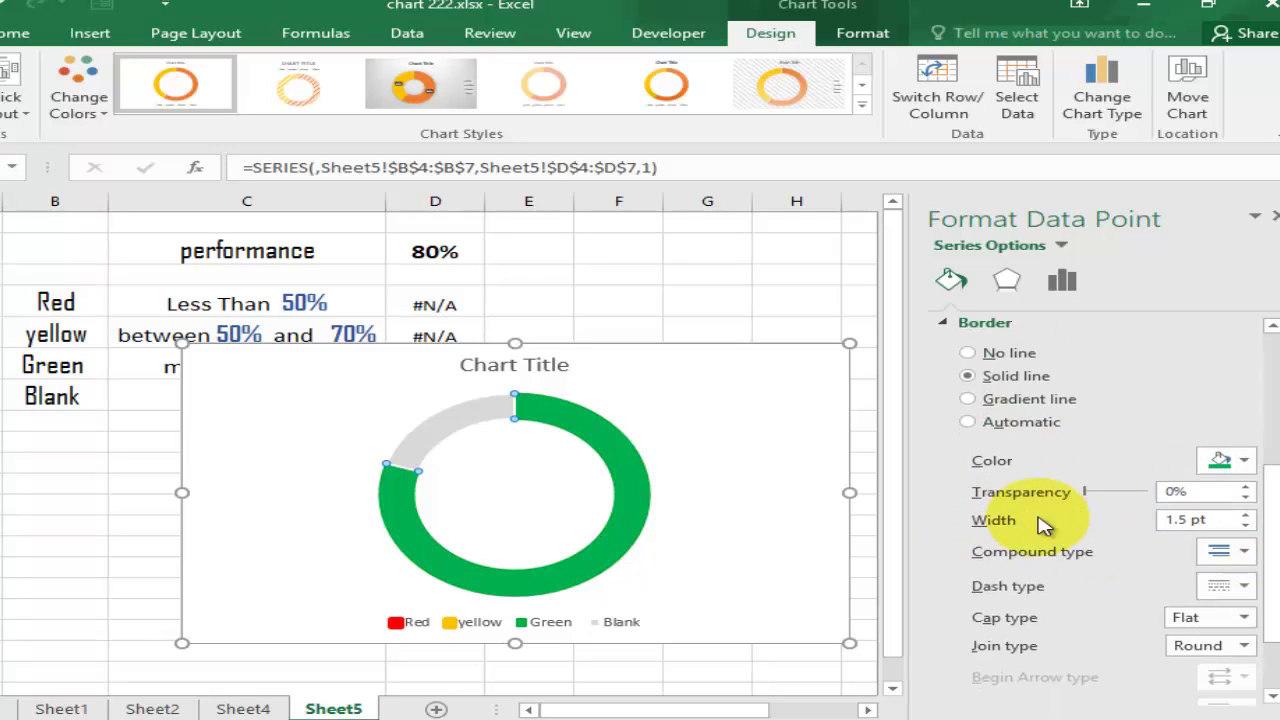
double_click(1218, 520)
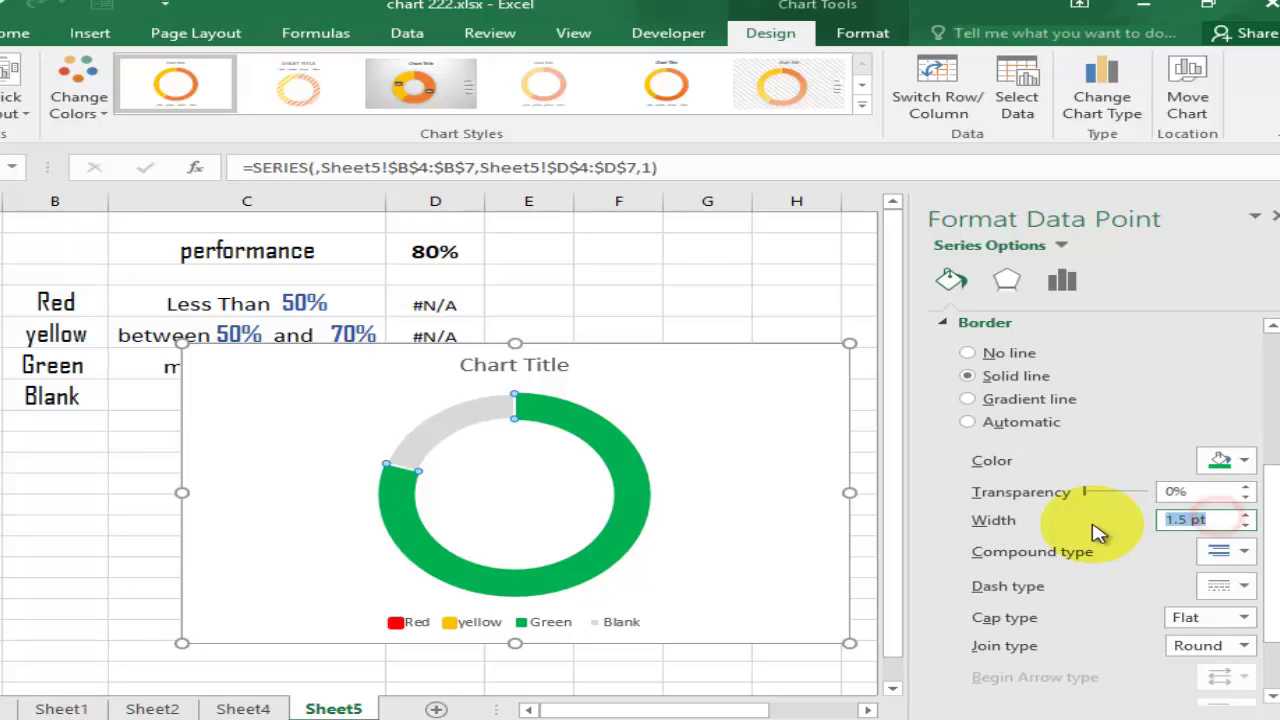
text(15)
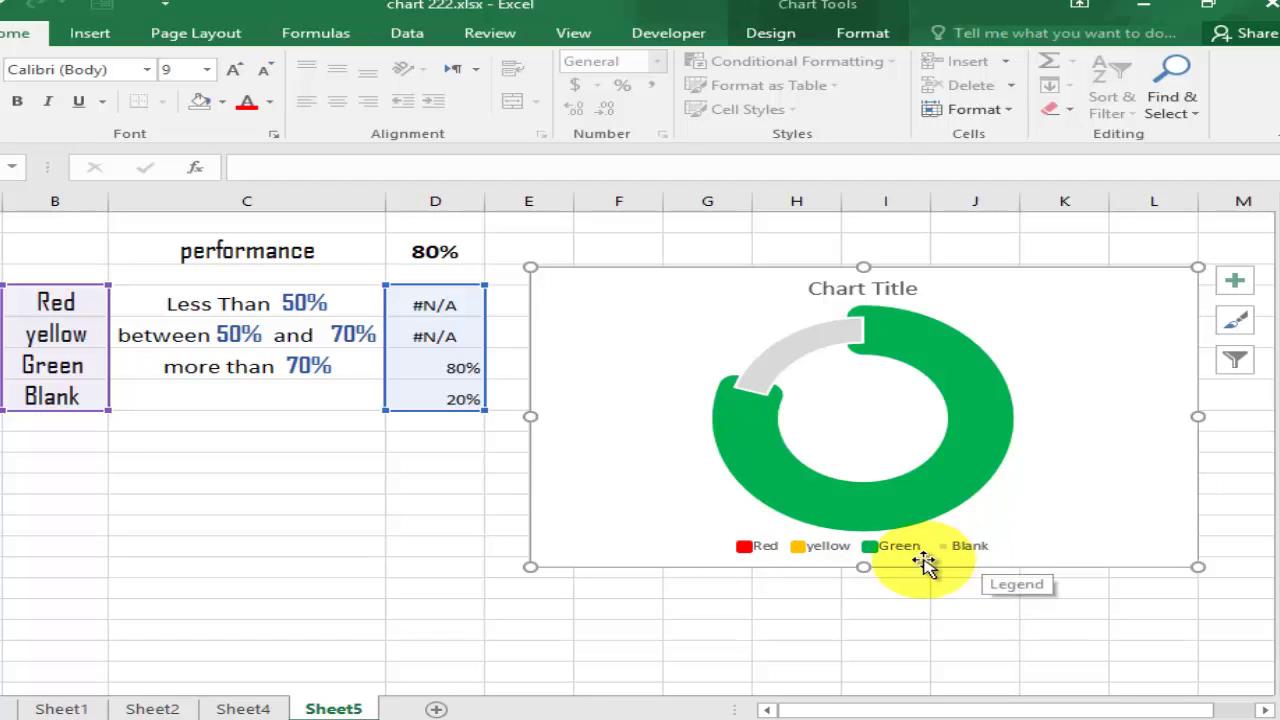
drag(786, 271, 798, 260)
- Test the chart's slice colours by setting the performance in D2 to 30% and to 60%
click(425, 251)
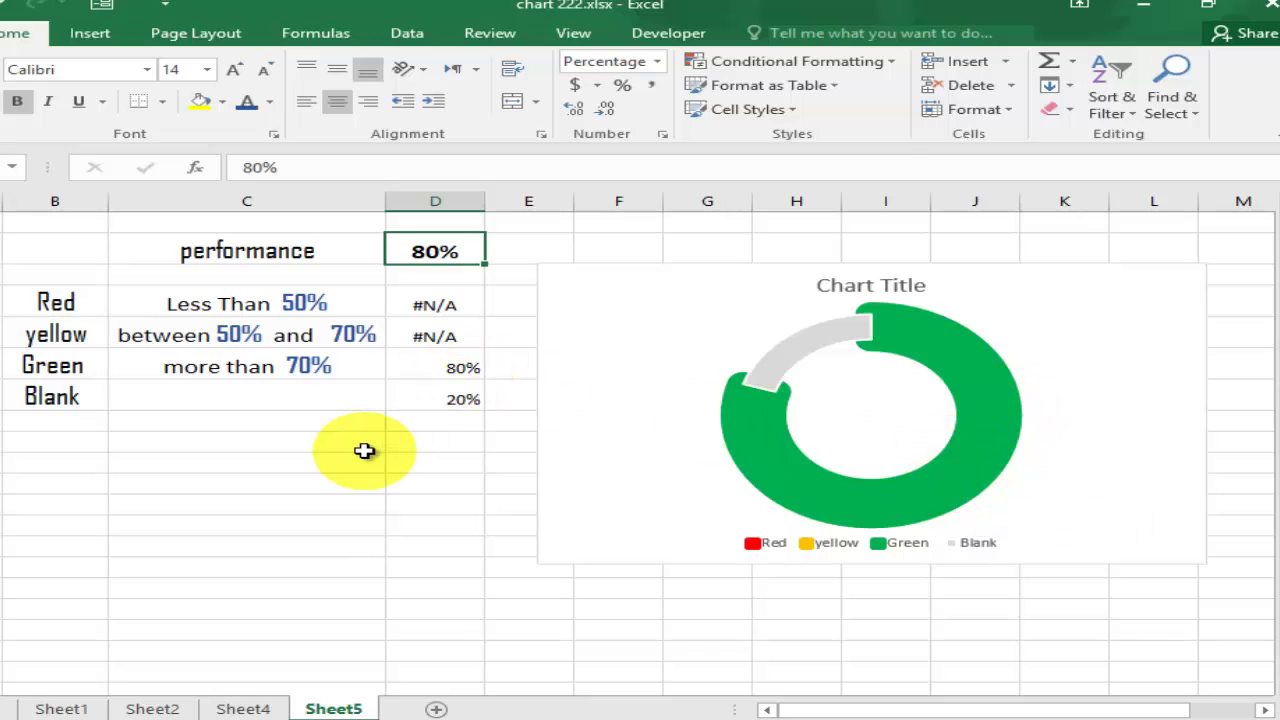
text(3)
key(Return)
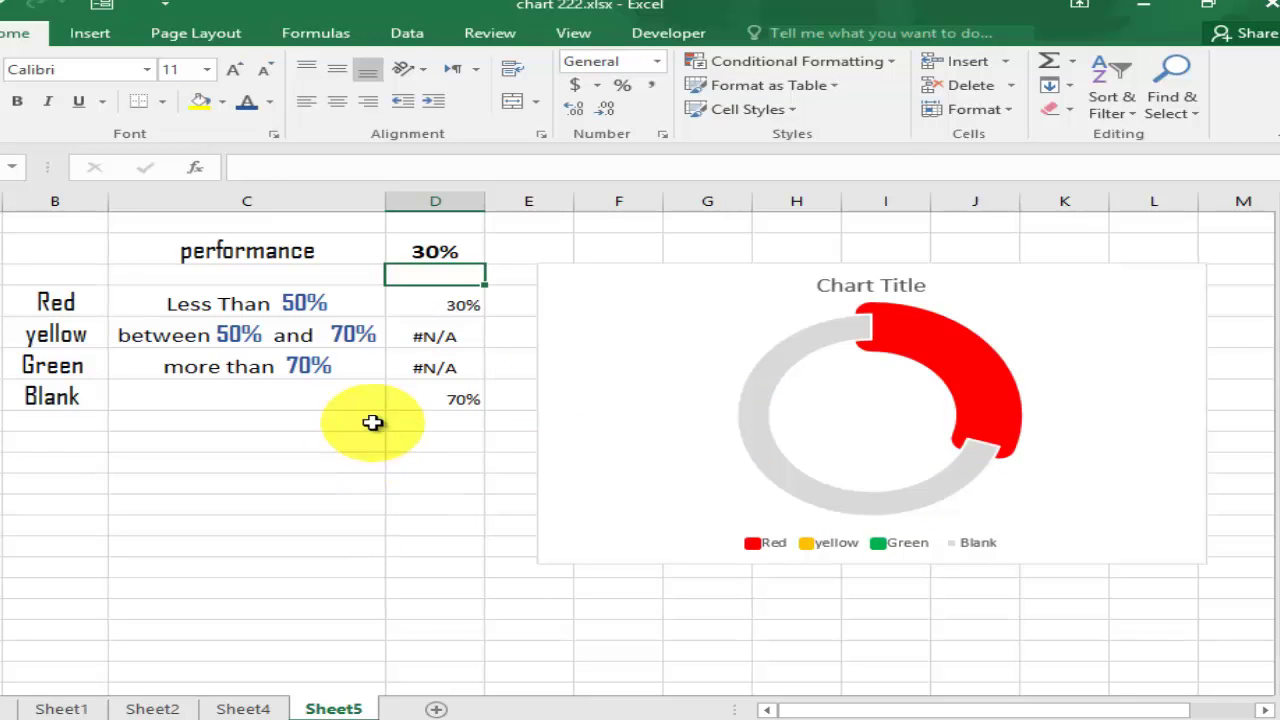
click(447, 251)
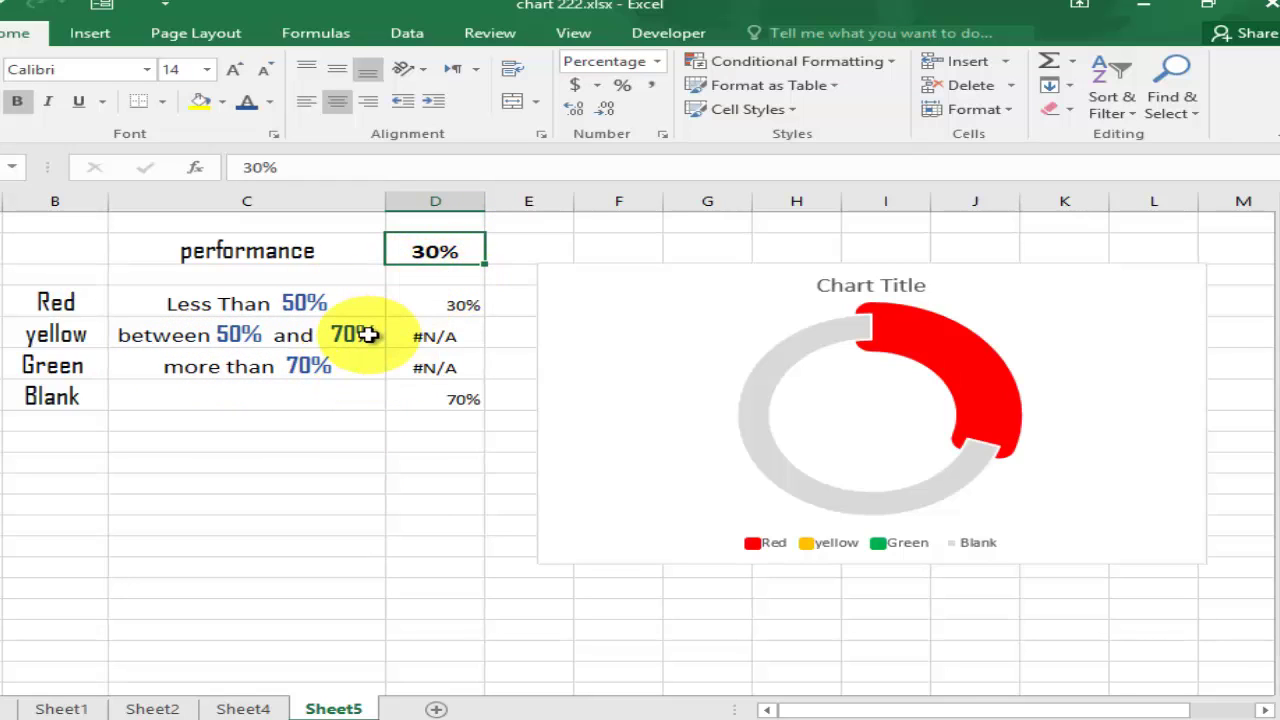
text(6)
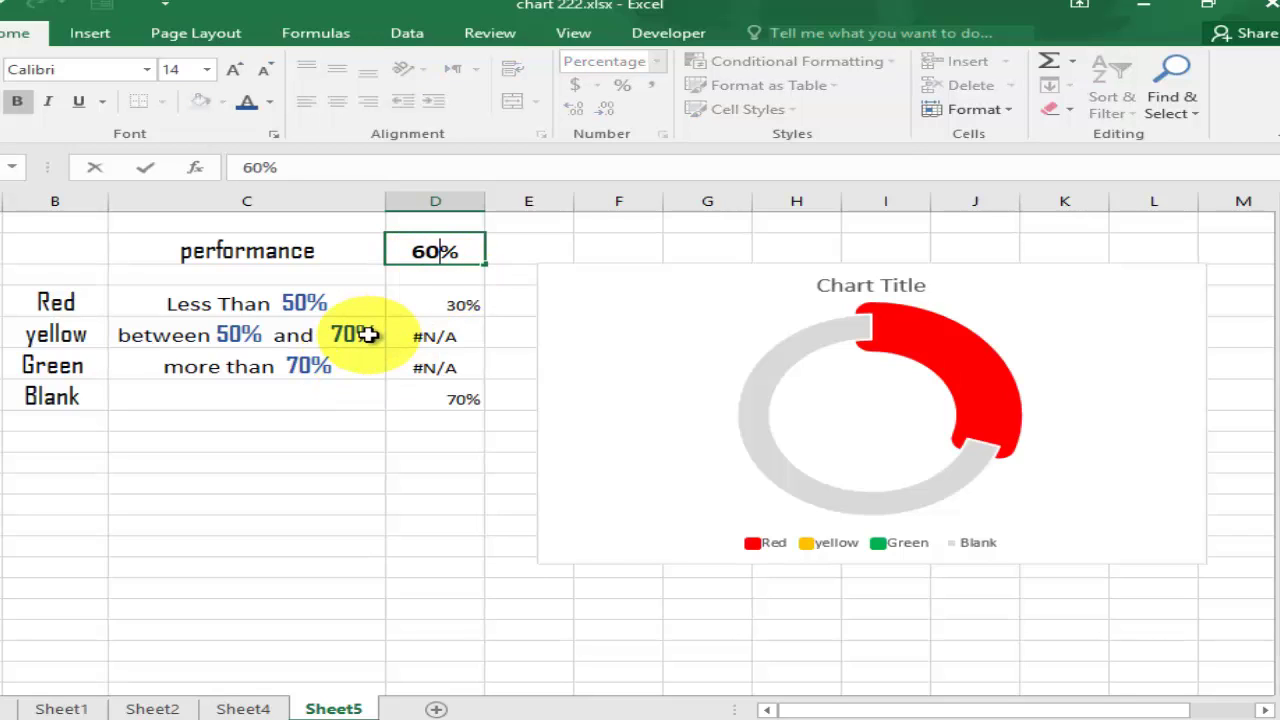
text(0)
key(Return)
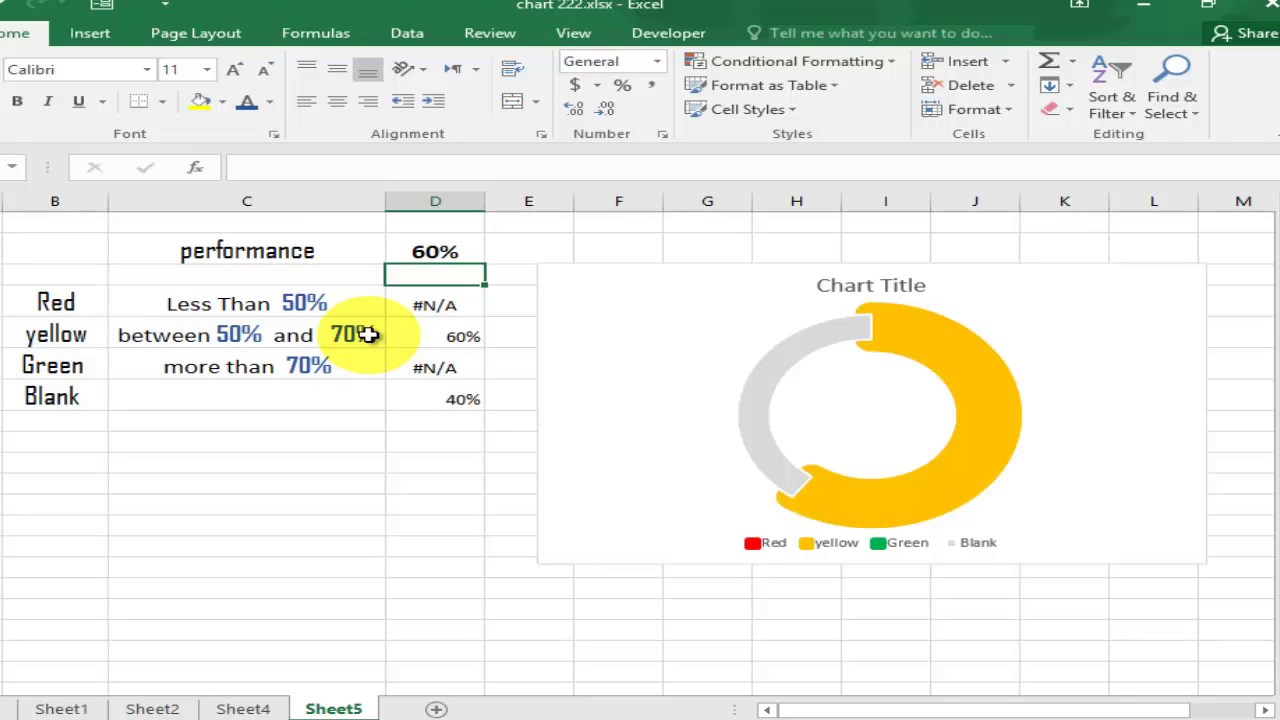
- Test the Green slice by setting the performance in D2 to 85%
click(434, 251)
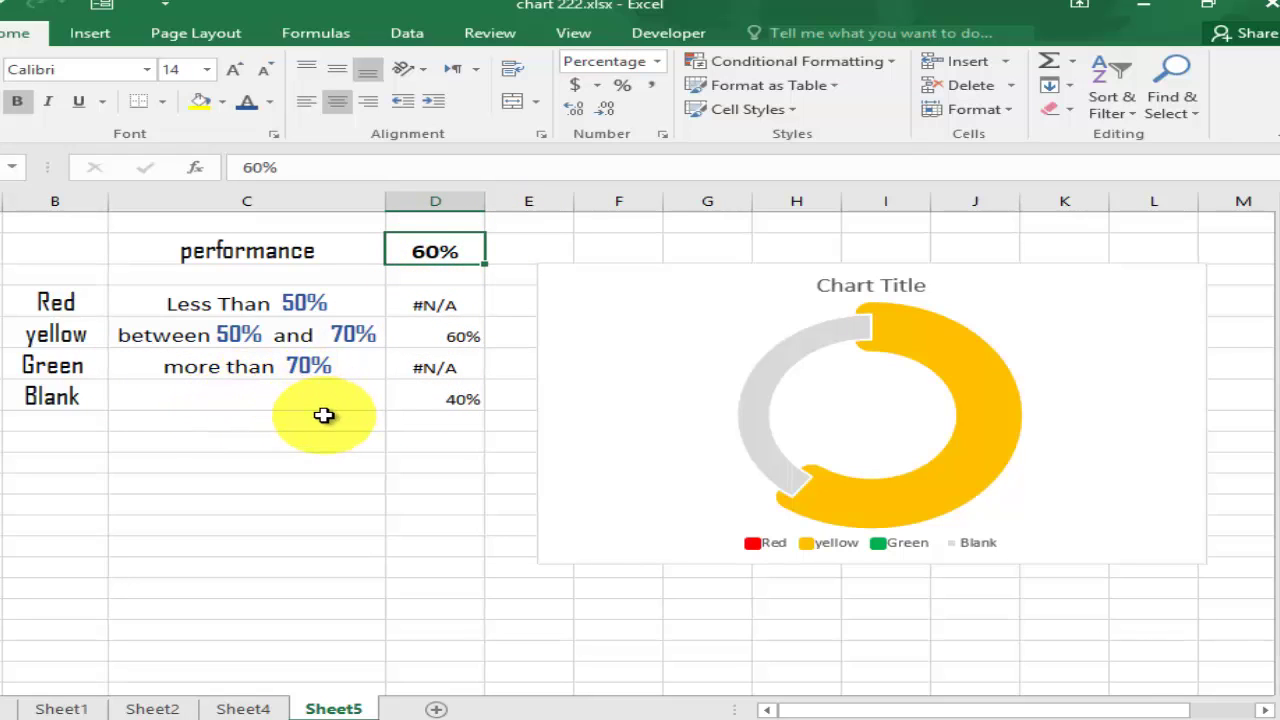
text(85)
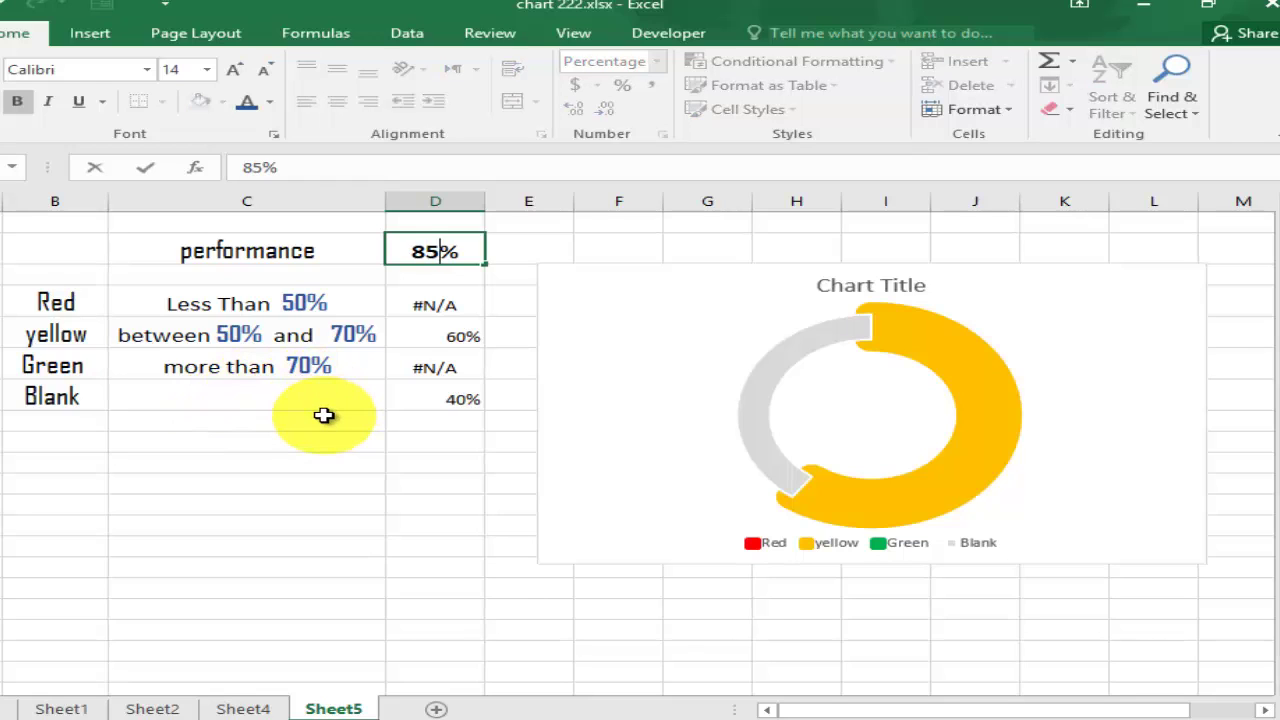
key(Return)
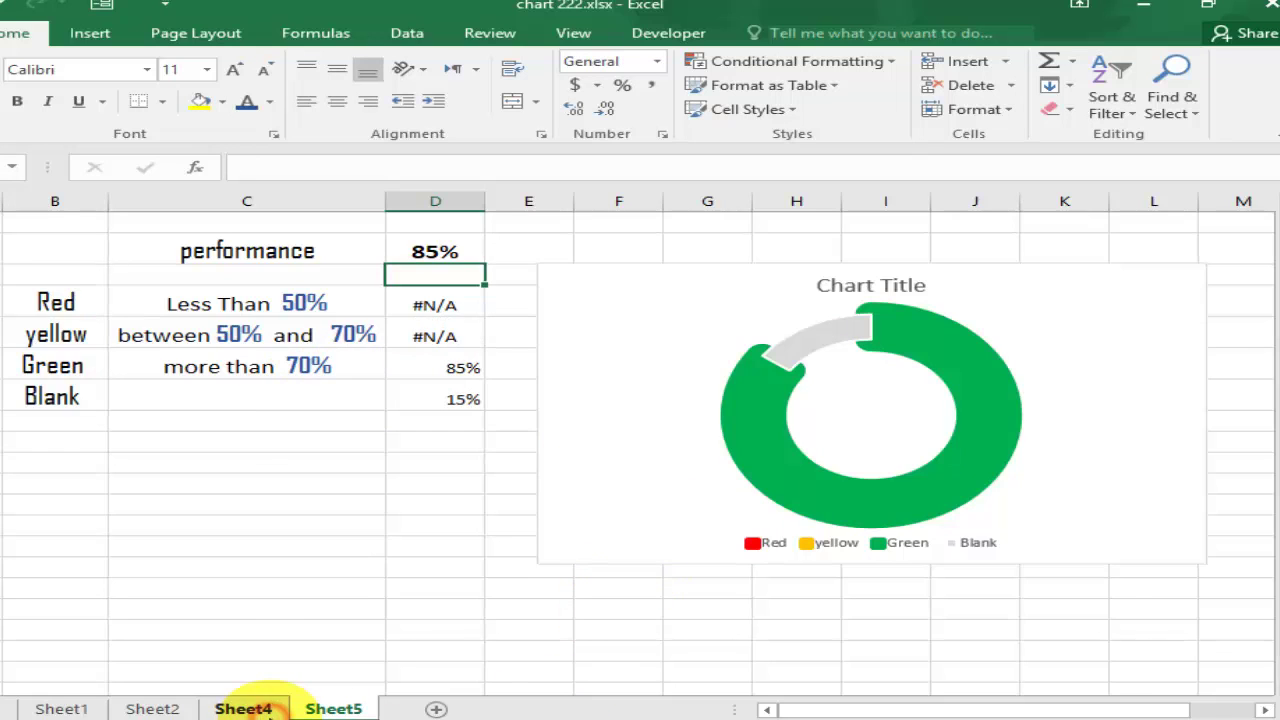
- Open Sheet4 and examine the percentage label in the centre of the finished doughnut chart
click(262, 707)
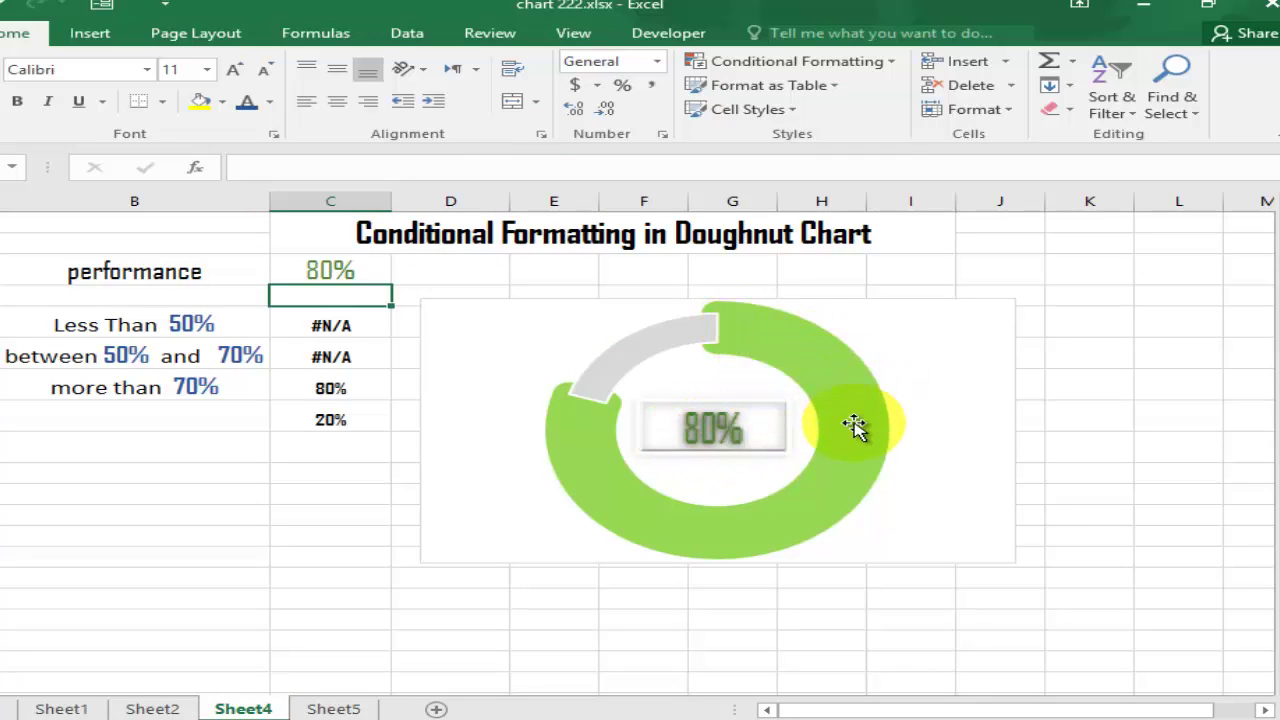
mouse_move(832, 484)
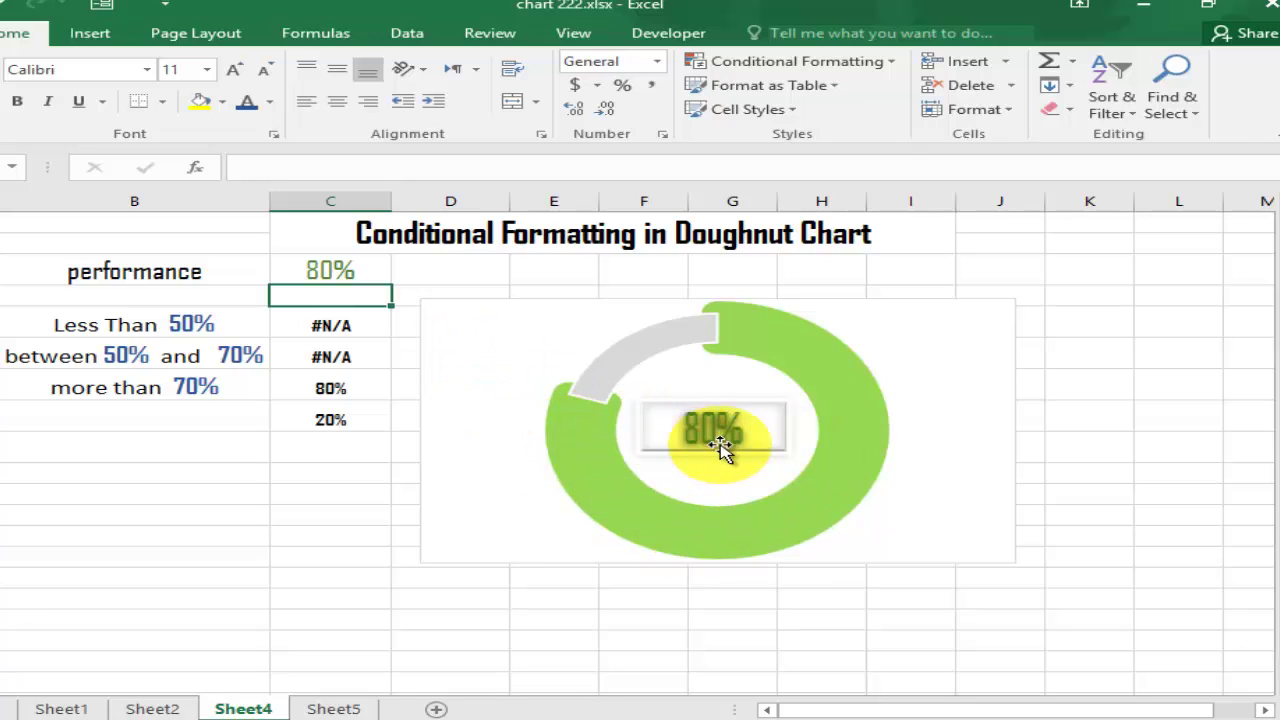
- Test the finished Sheet4 chart's slice and label colours by setting its performance value to 20%, 60% and 90%
click(335, 272)
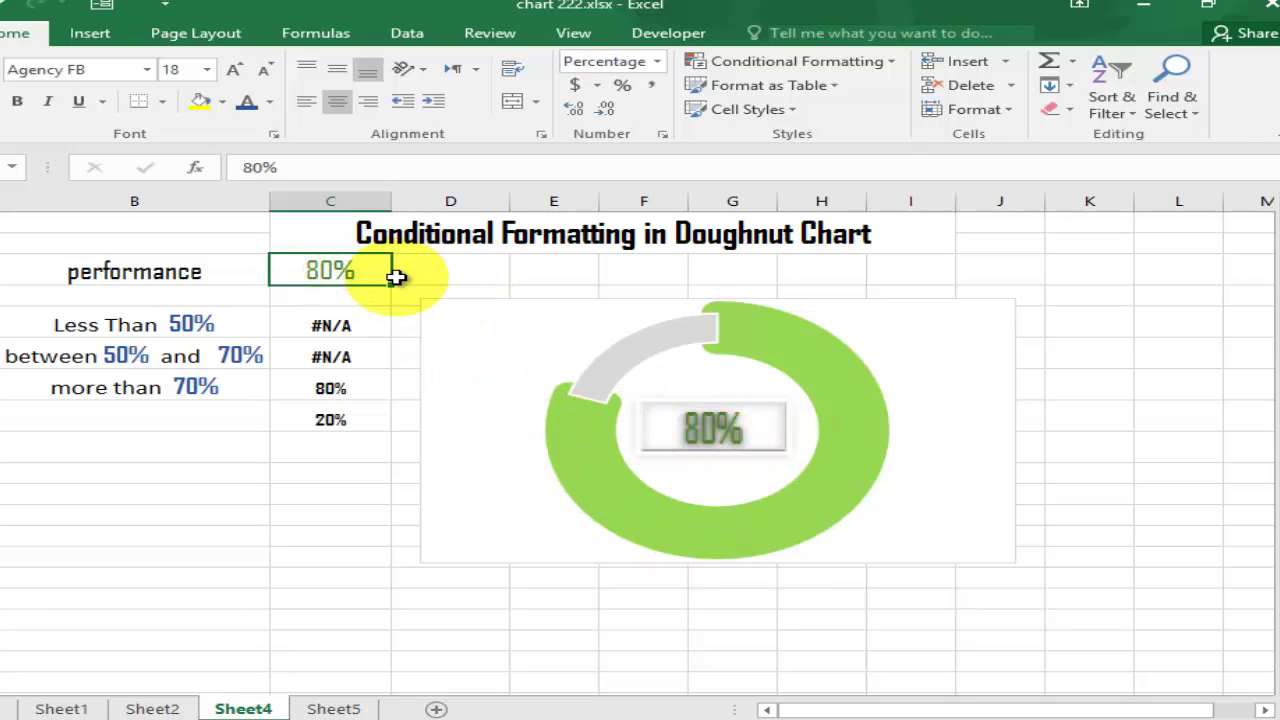
text(20)
key(Return)
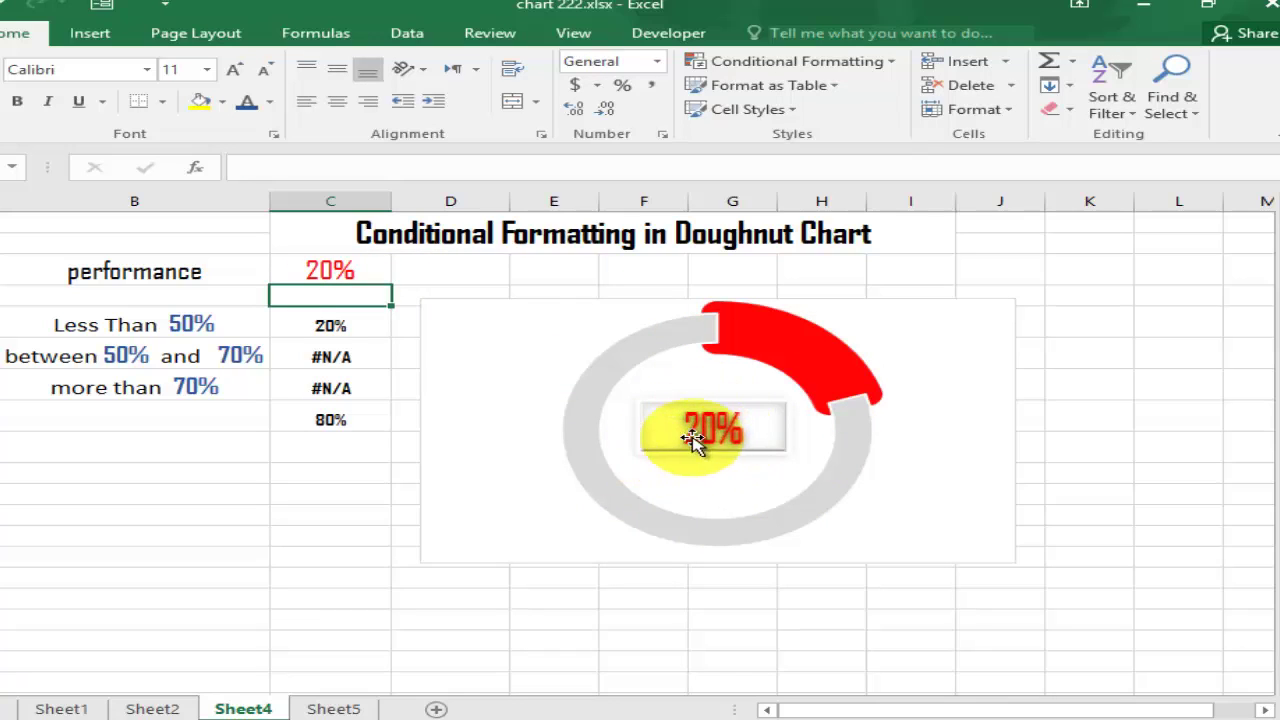
click(343, 273)
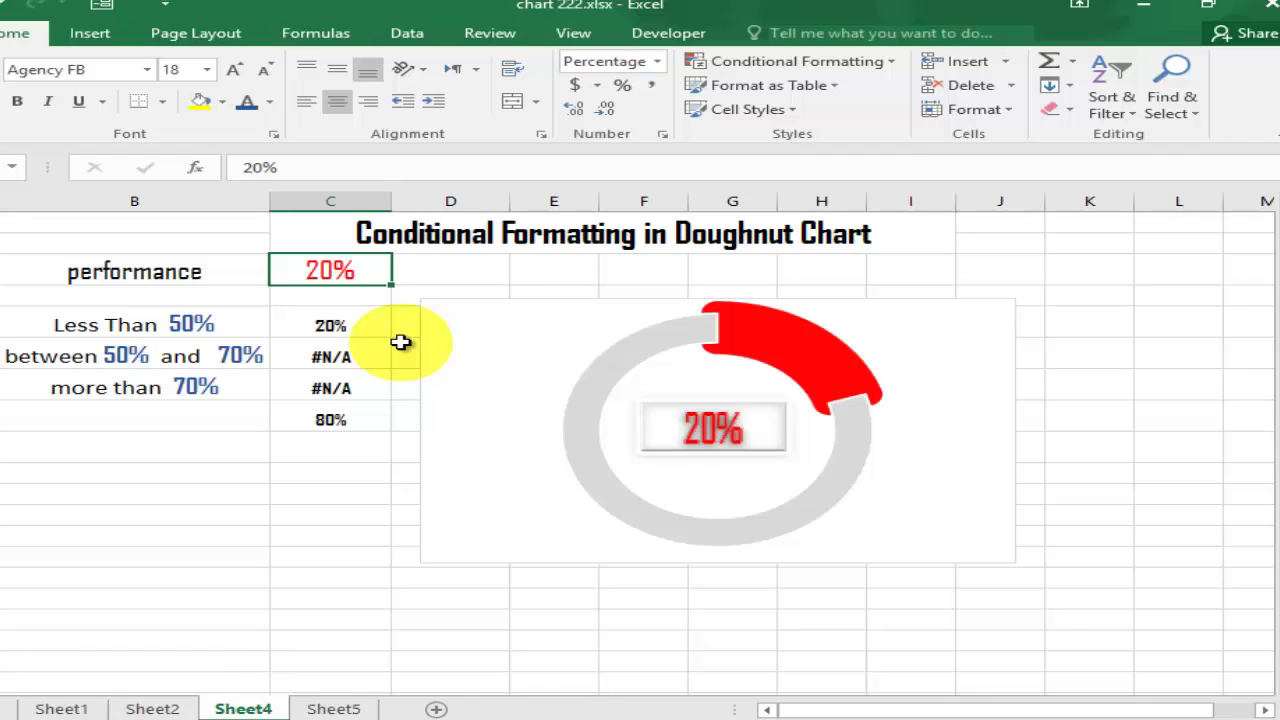
text(6)
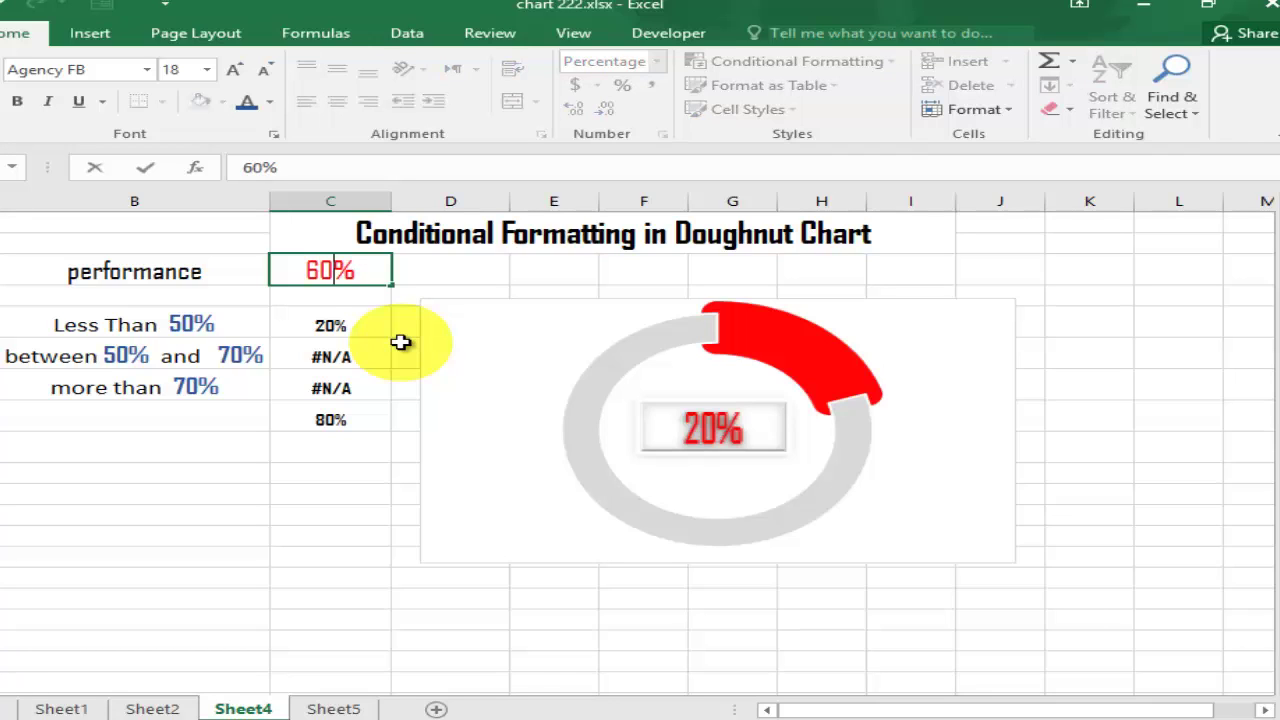
text(0)
key(Return)
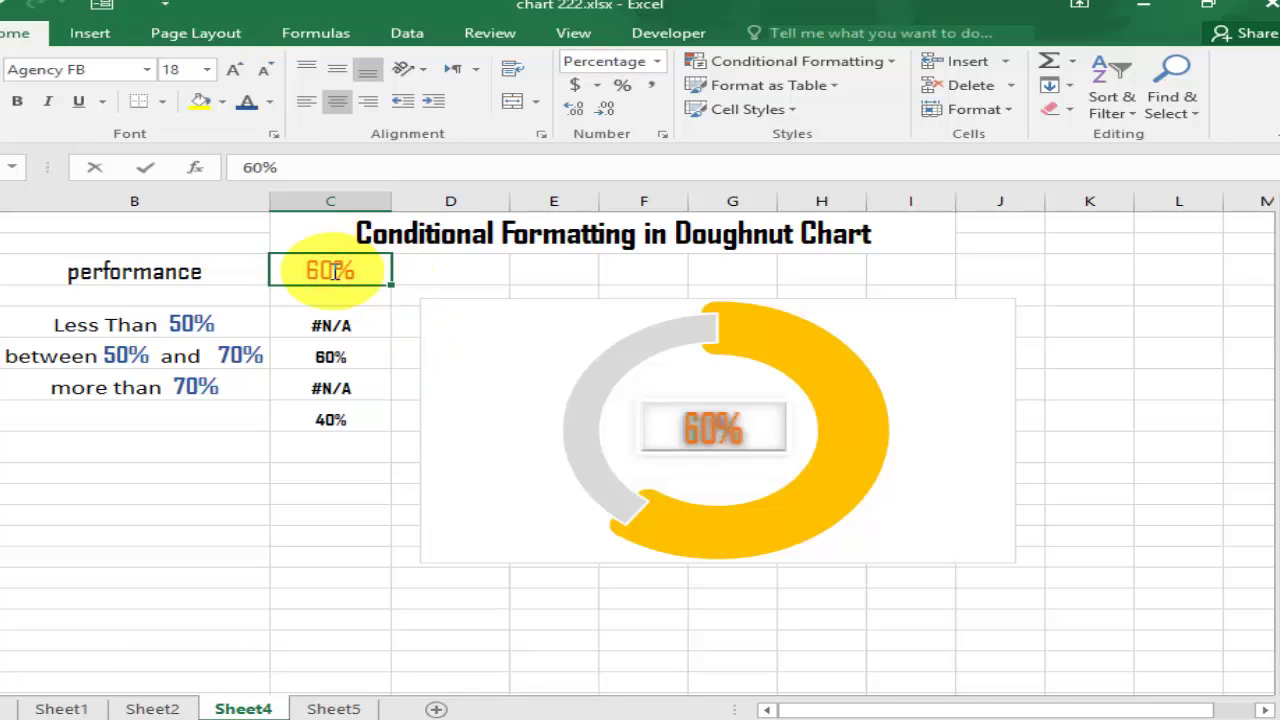
text(90)
key(Return)
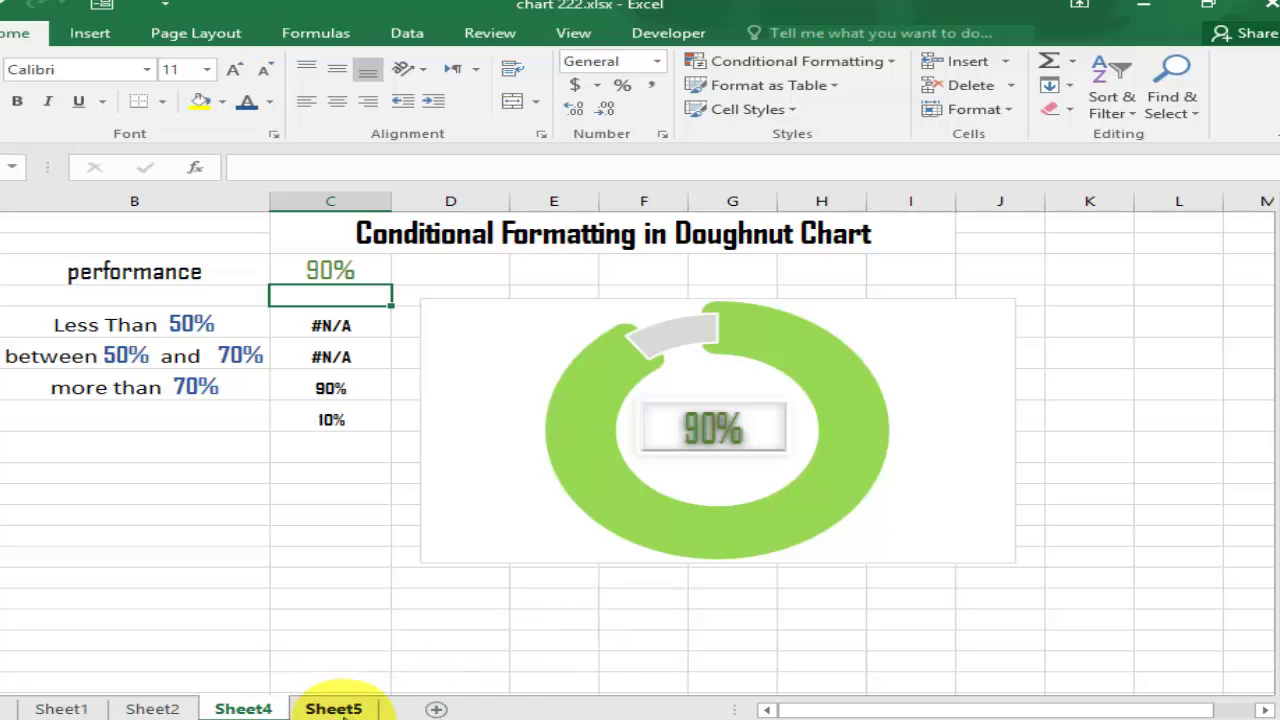
- Return to Sheet5 and move the doughnut chart slightly lower beside the data table
click(355, 709)
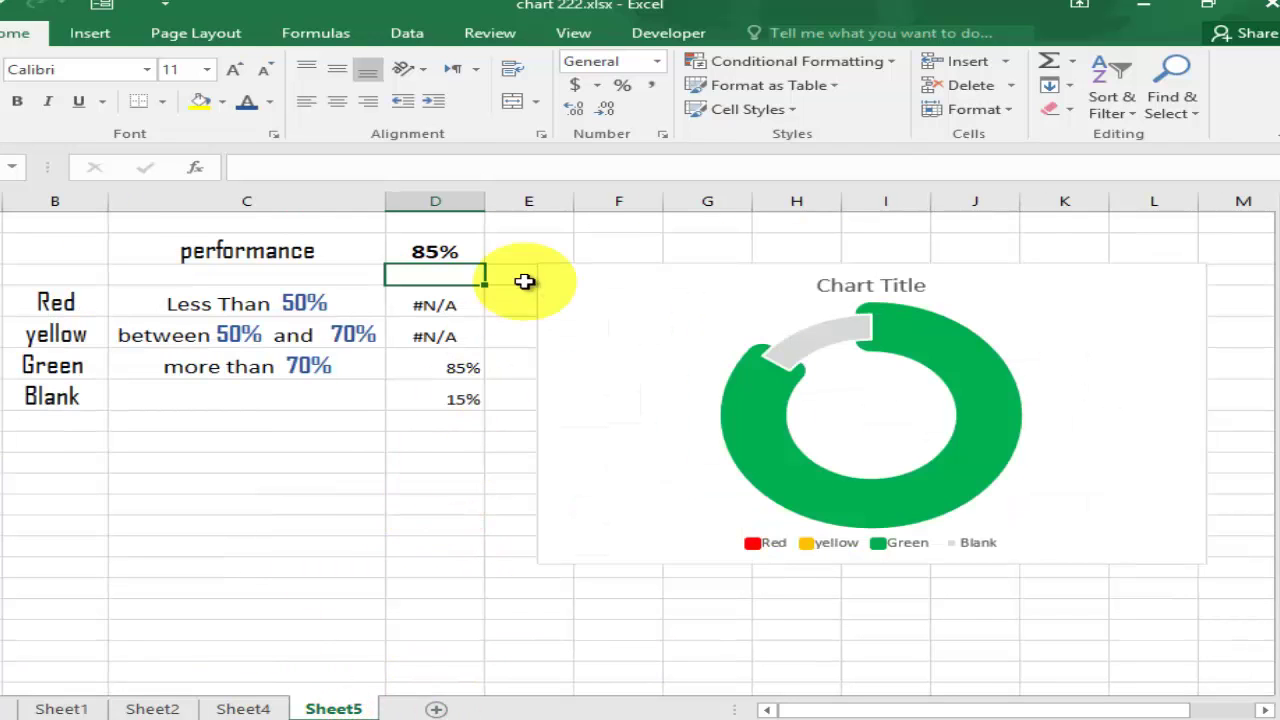
drag(742, 266, 706, 320)
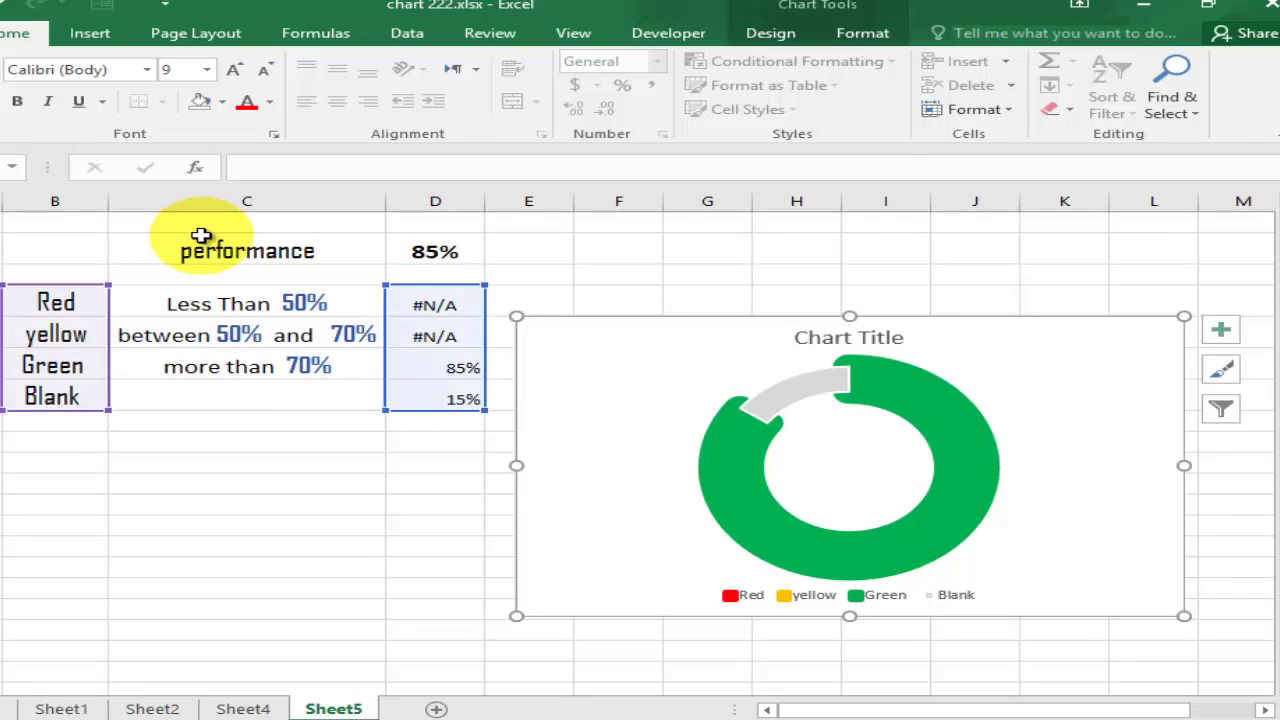
click(207, 247)
- Set up a new conditional formatting rule on performance cell D2 for cell values less than 50%
click(470, 256)
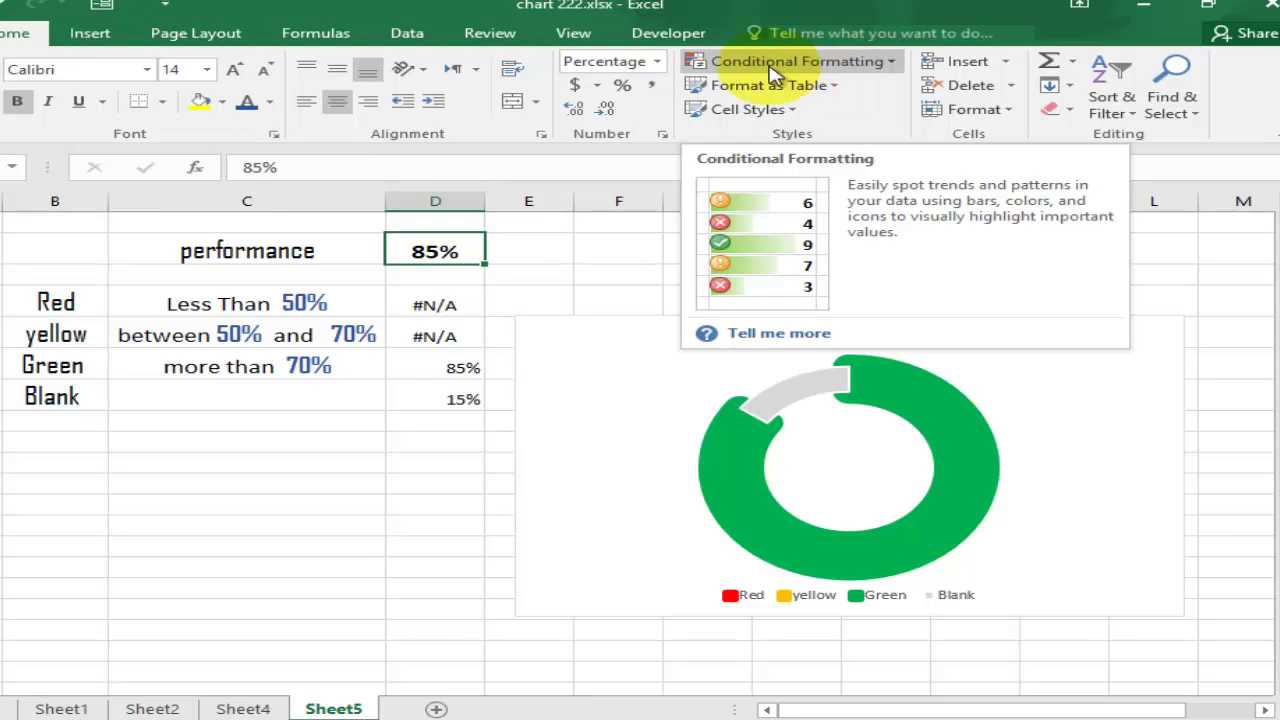
click(893, 64)
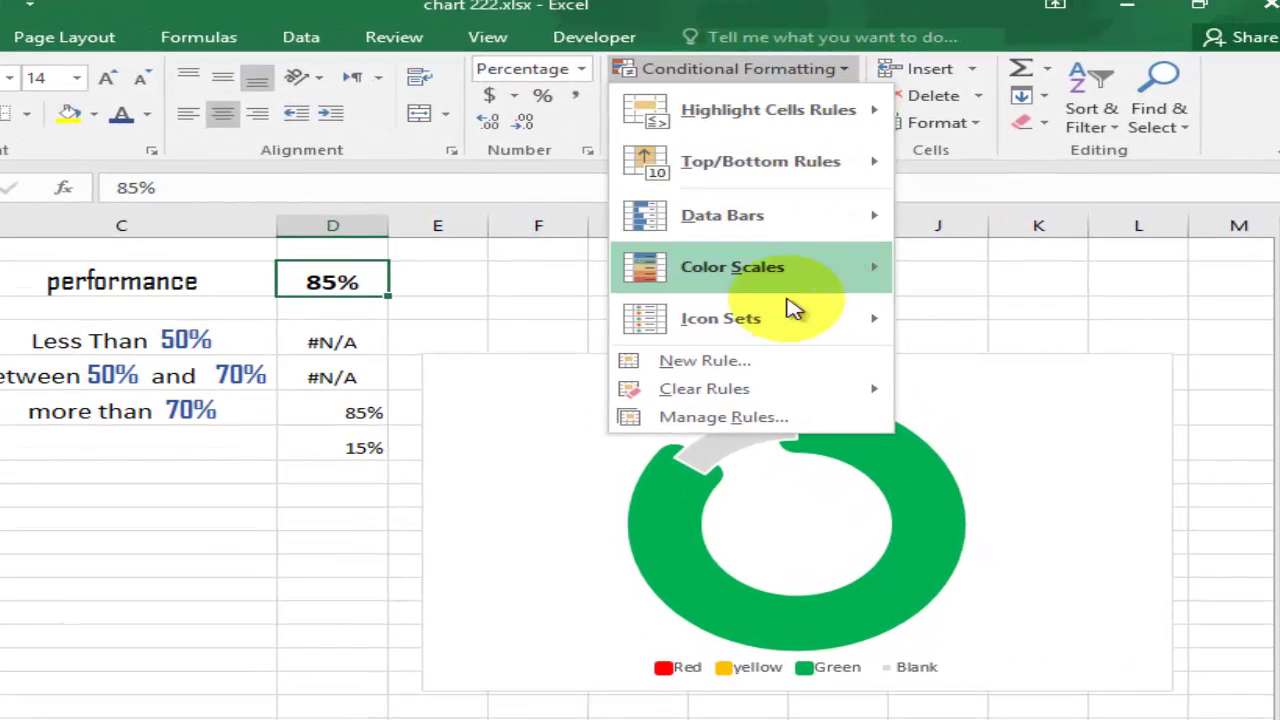
click(733, 362)
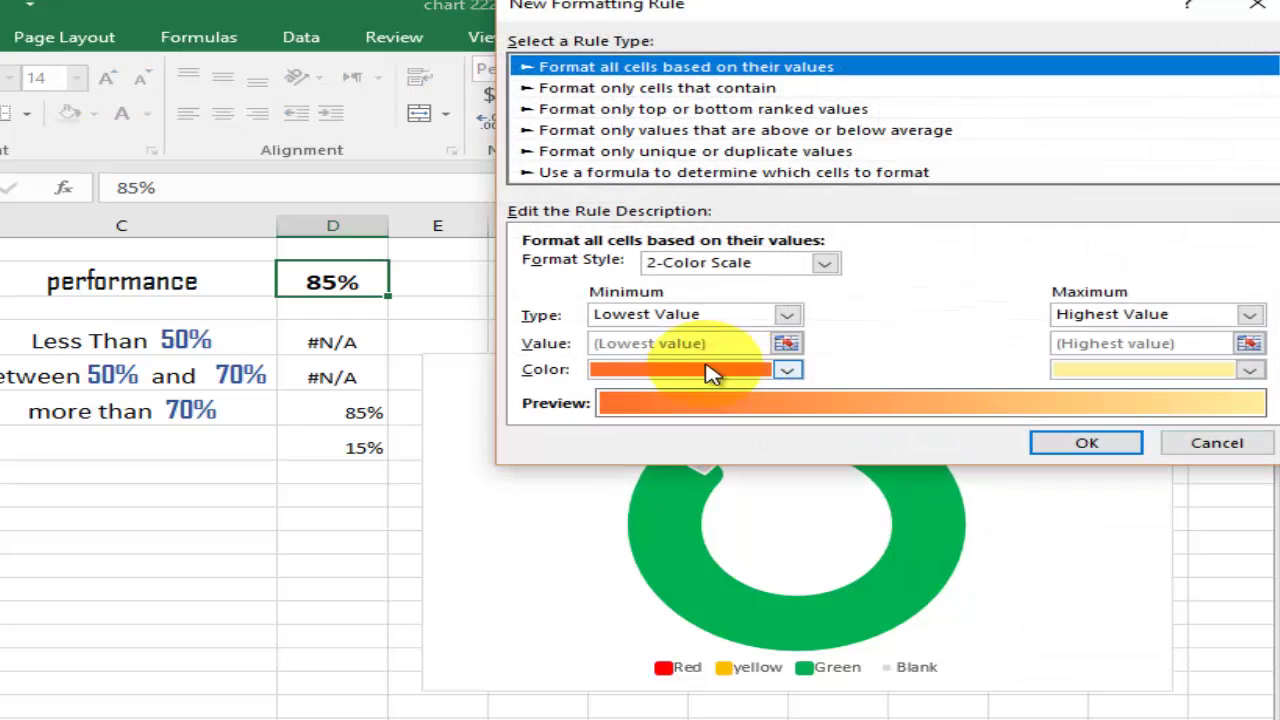
drag(860, 18, 800, 129)
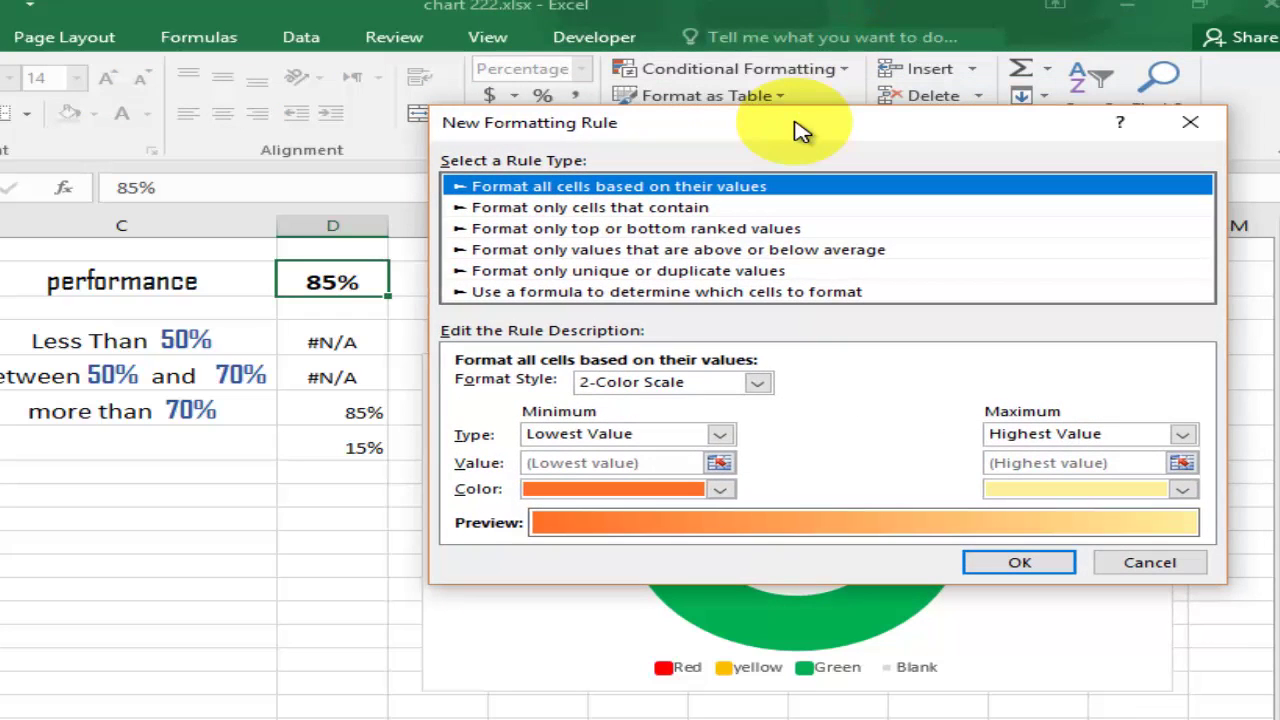
click(521, 210)
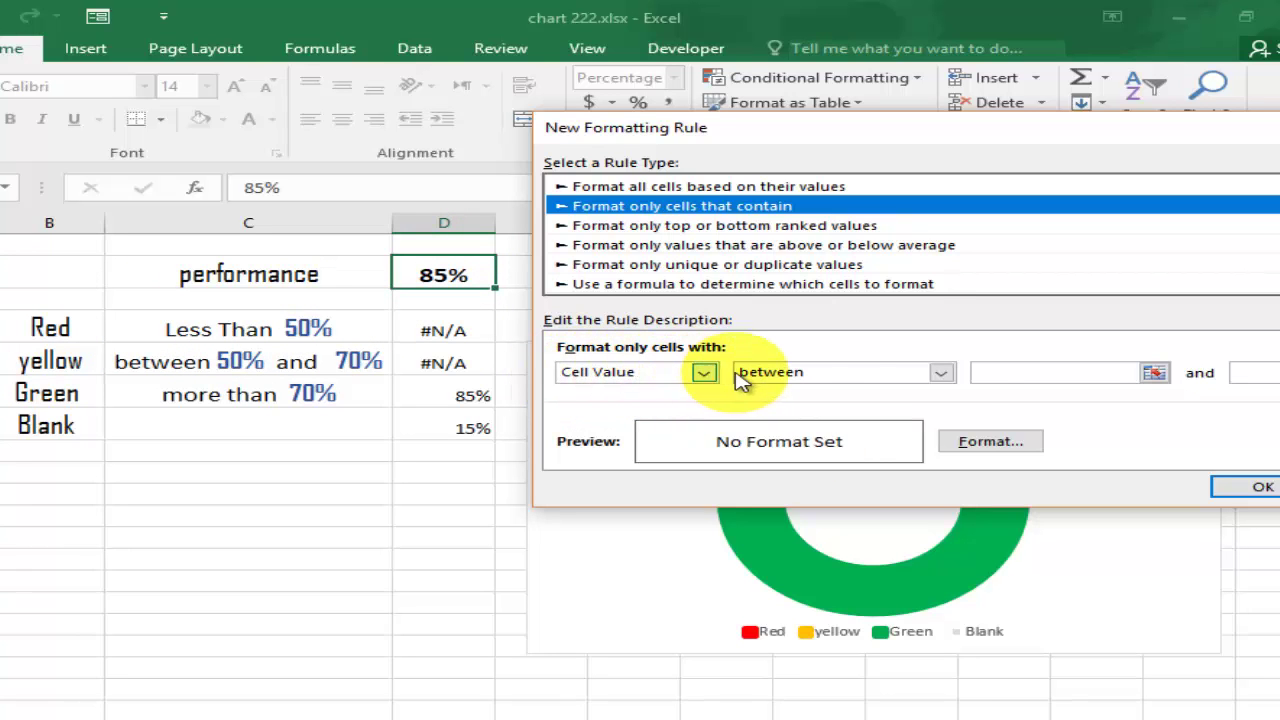
click(941, 372)
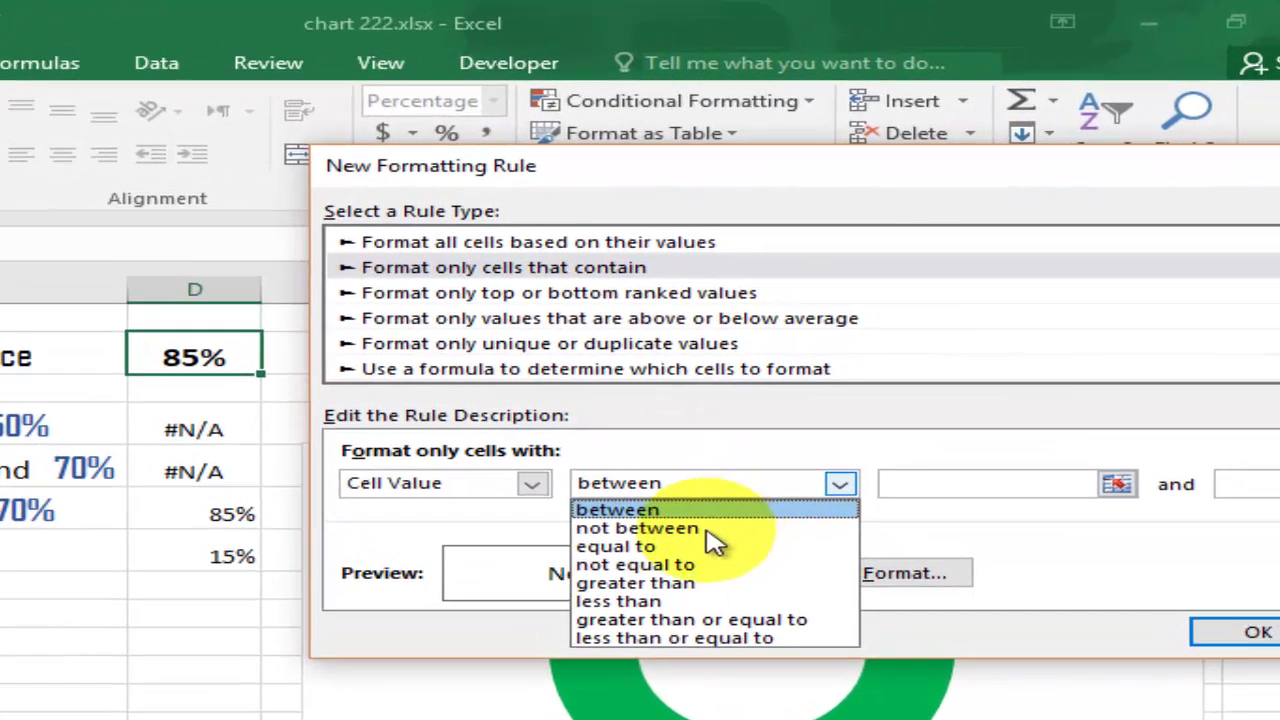
click(706, 601)
click(888, 483)
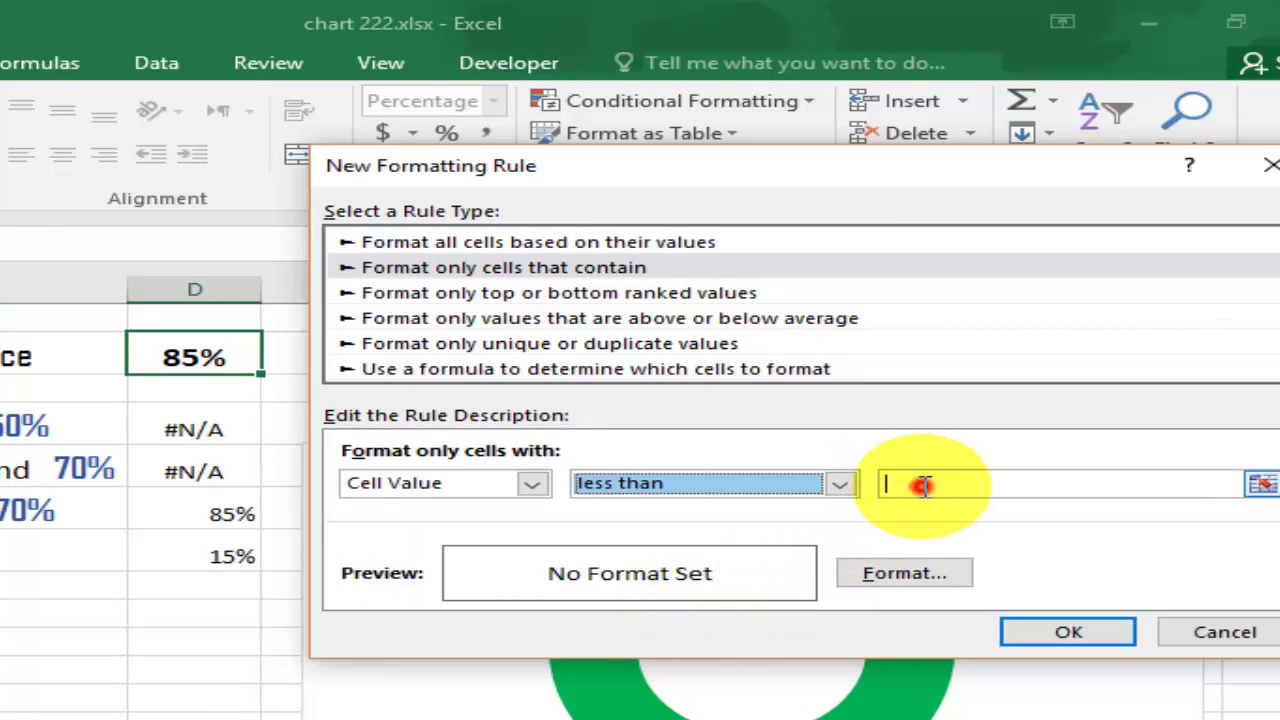
text(50)
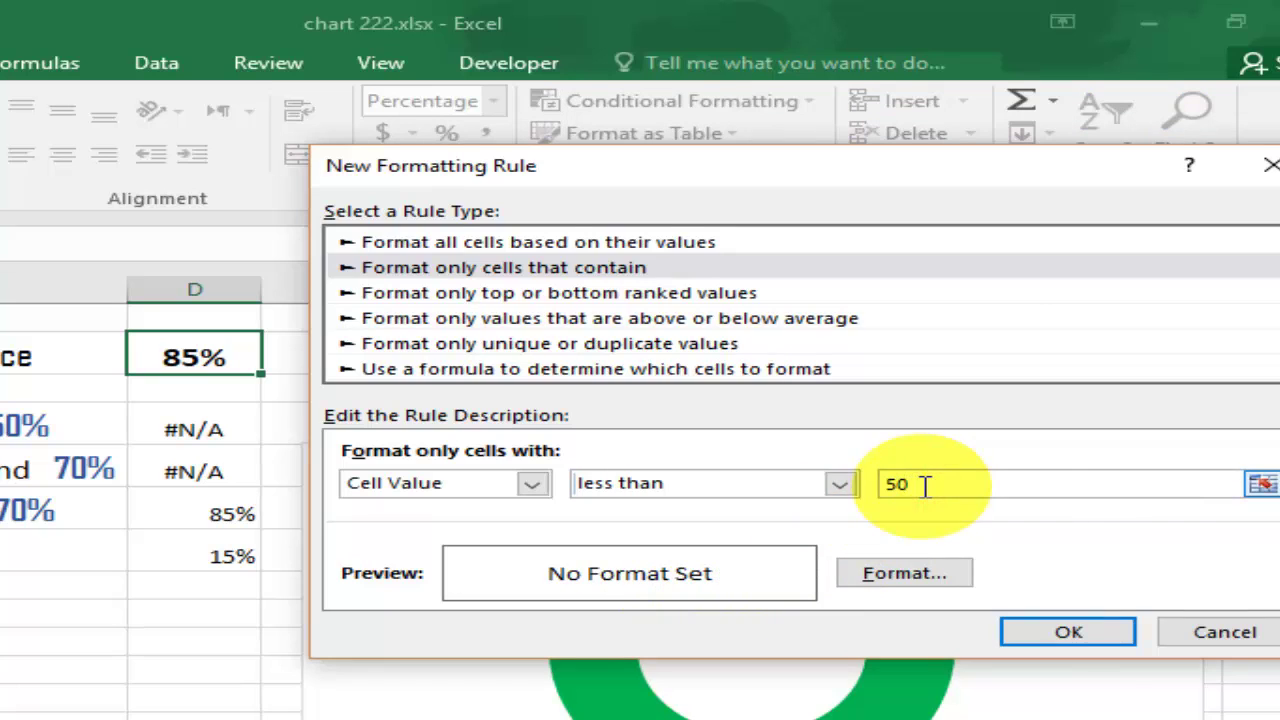
text(%)
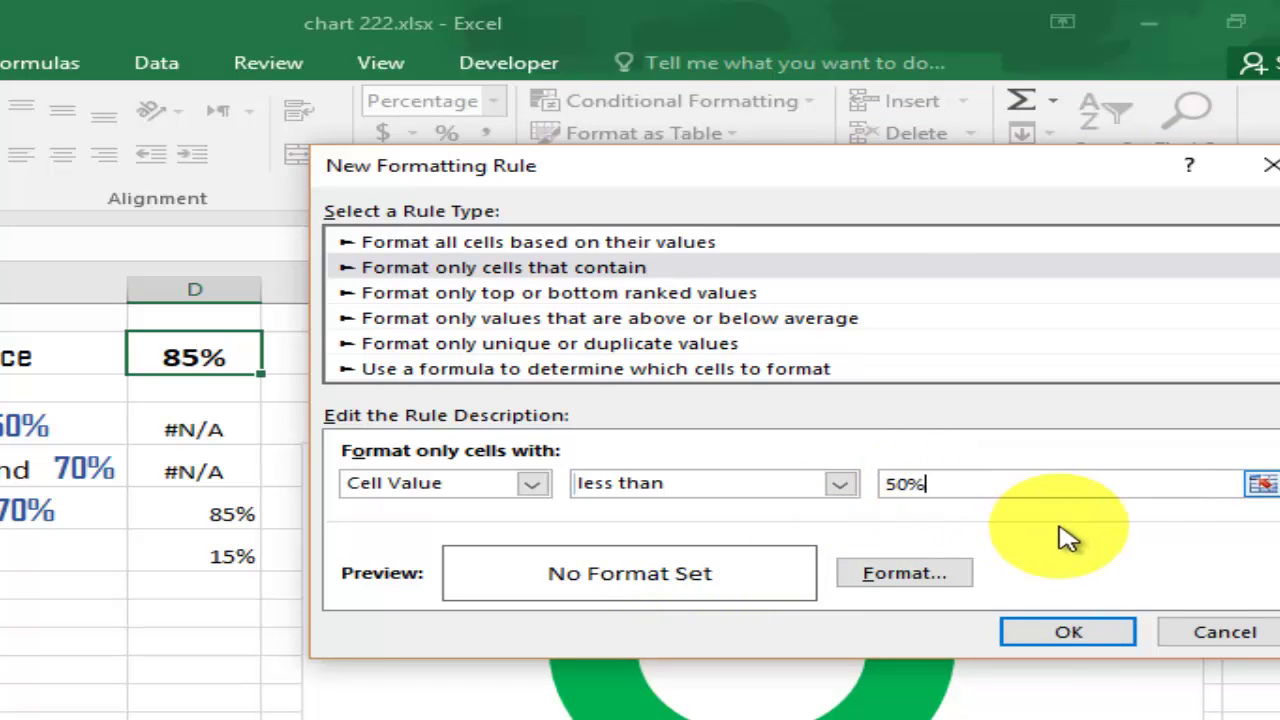
- Give the less-than-50% rule a red font colour and apply it to D2
click(904, 576)
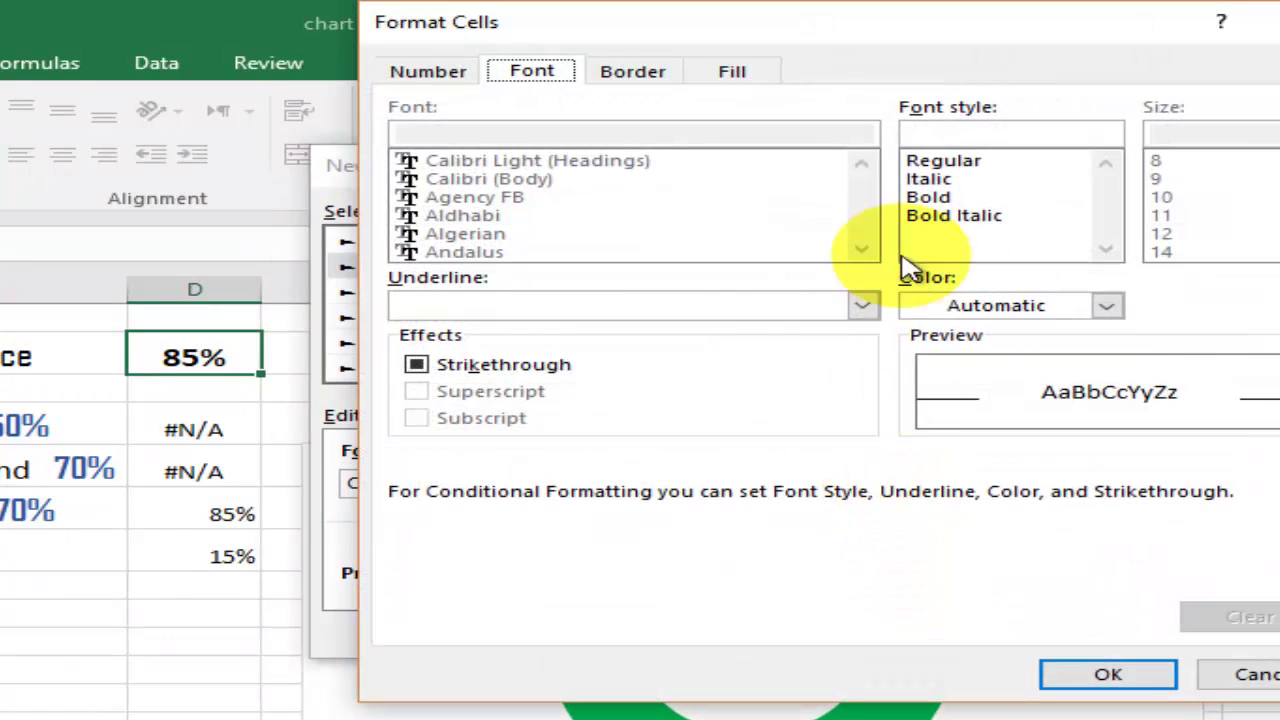
click(1107, 306)
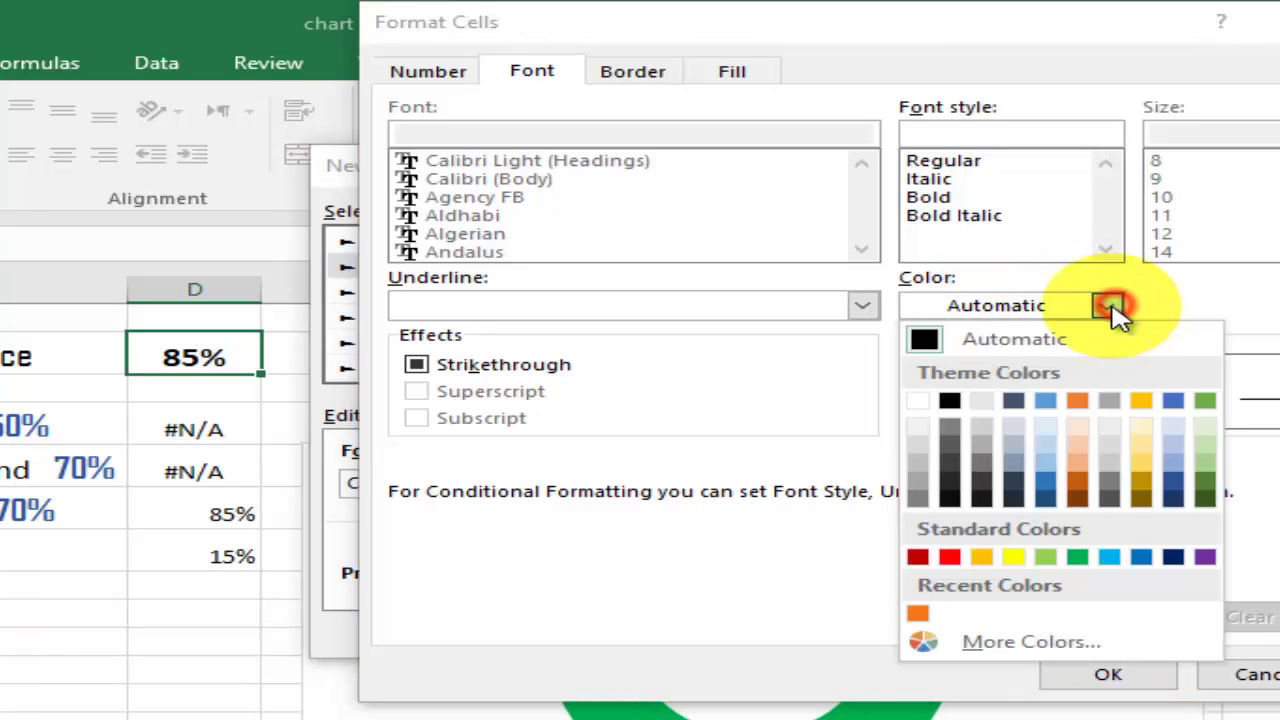
click(950, 557)
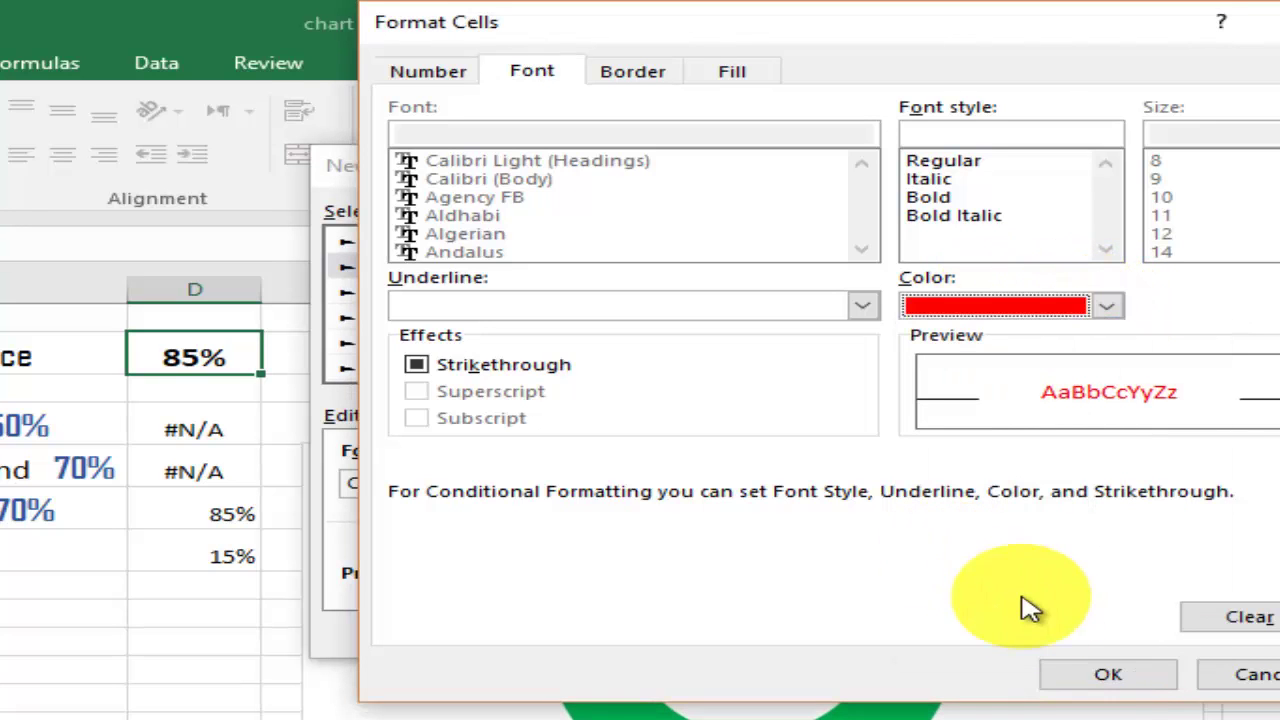
click(1107, 677)
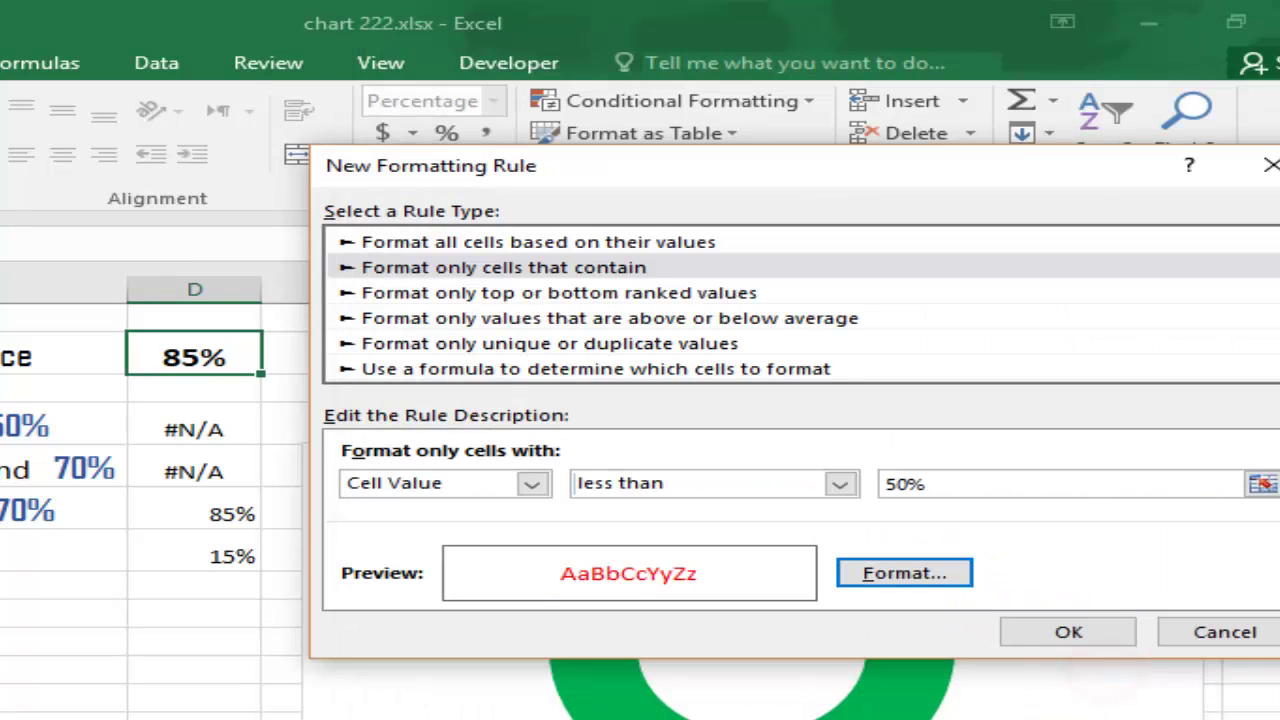
click(1080, 632)
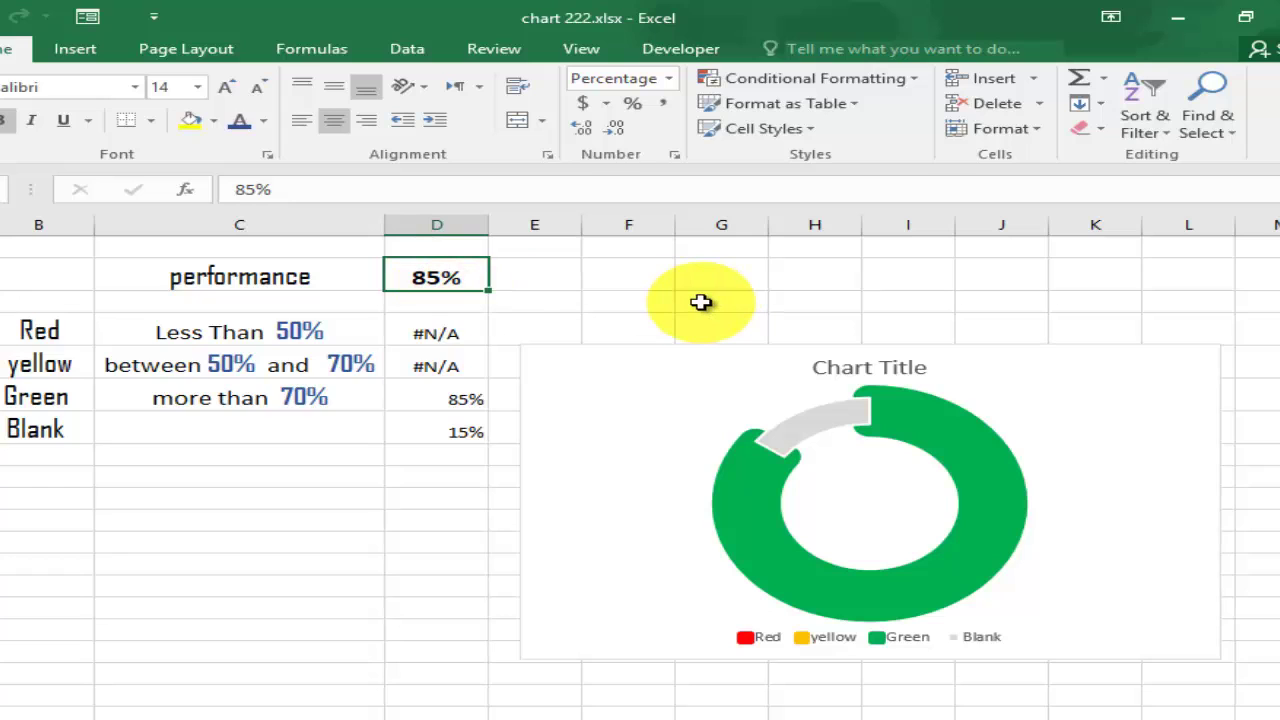
- Test the font colour rule by setting the performance in D2 to 40% and to 60%
text(40)
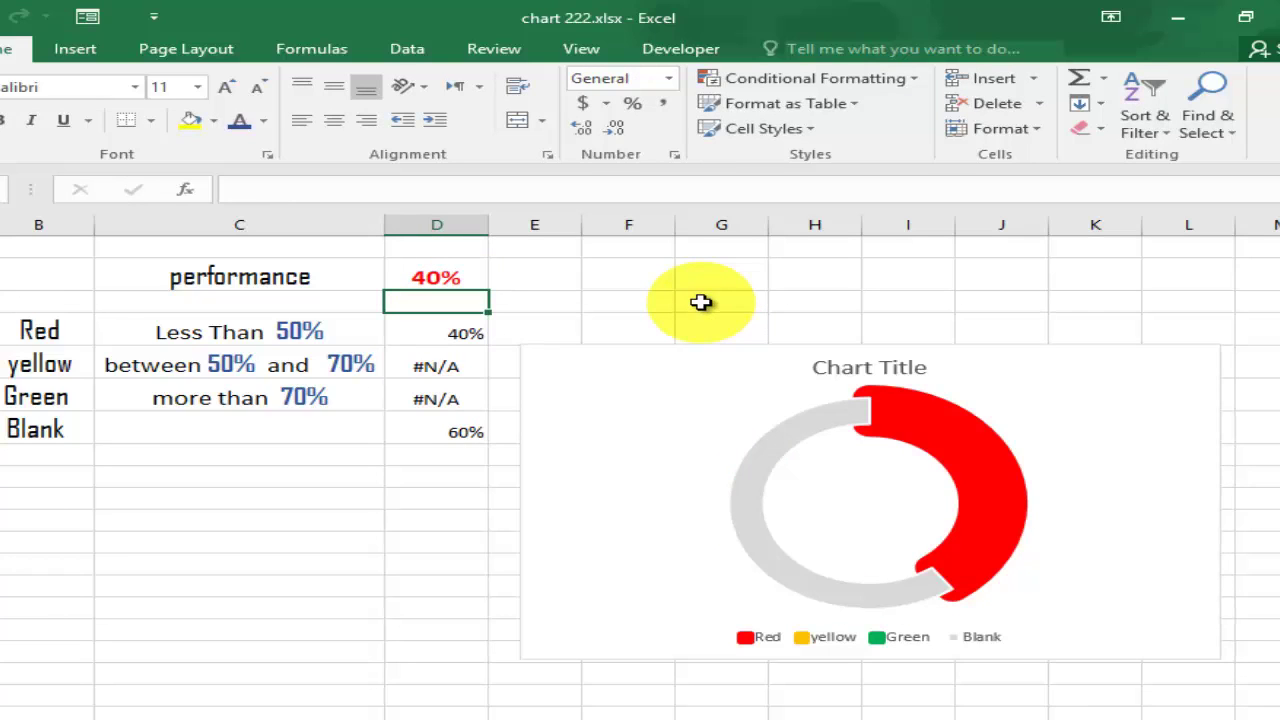
click(458, 279)
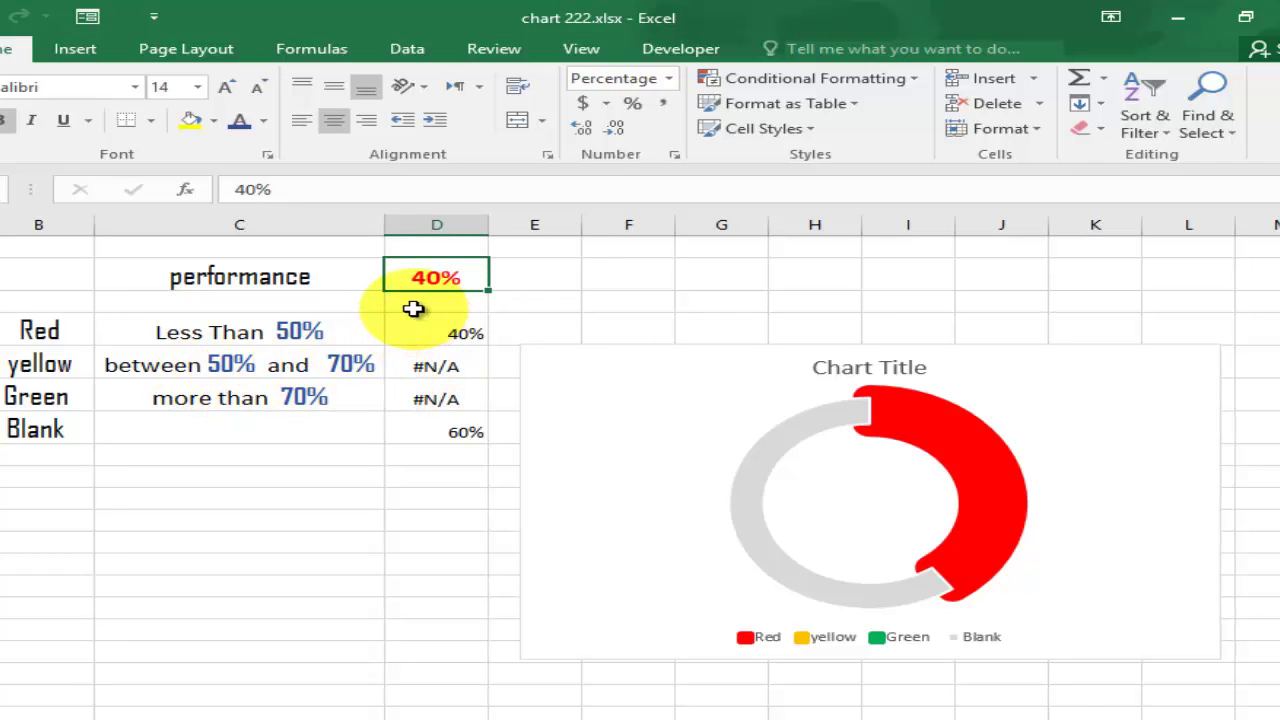
text(60)
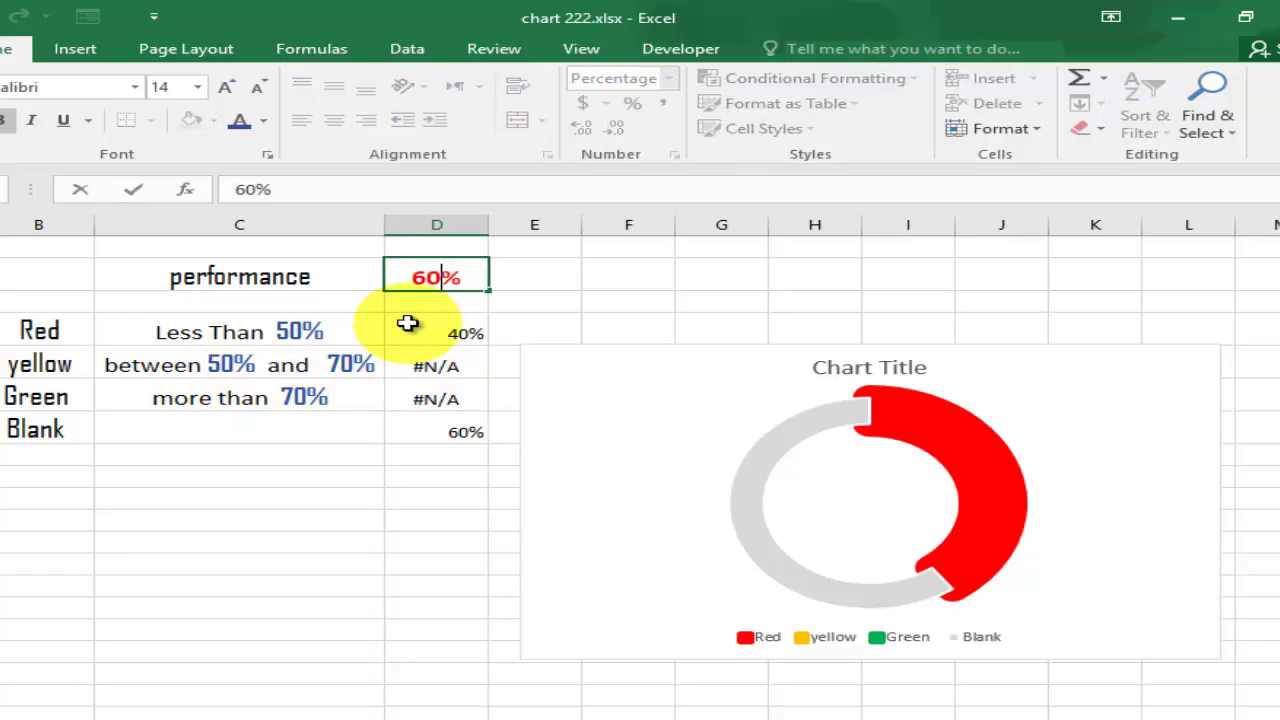
key(Return)
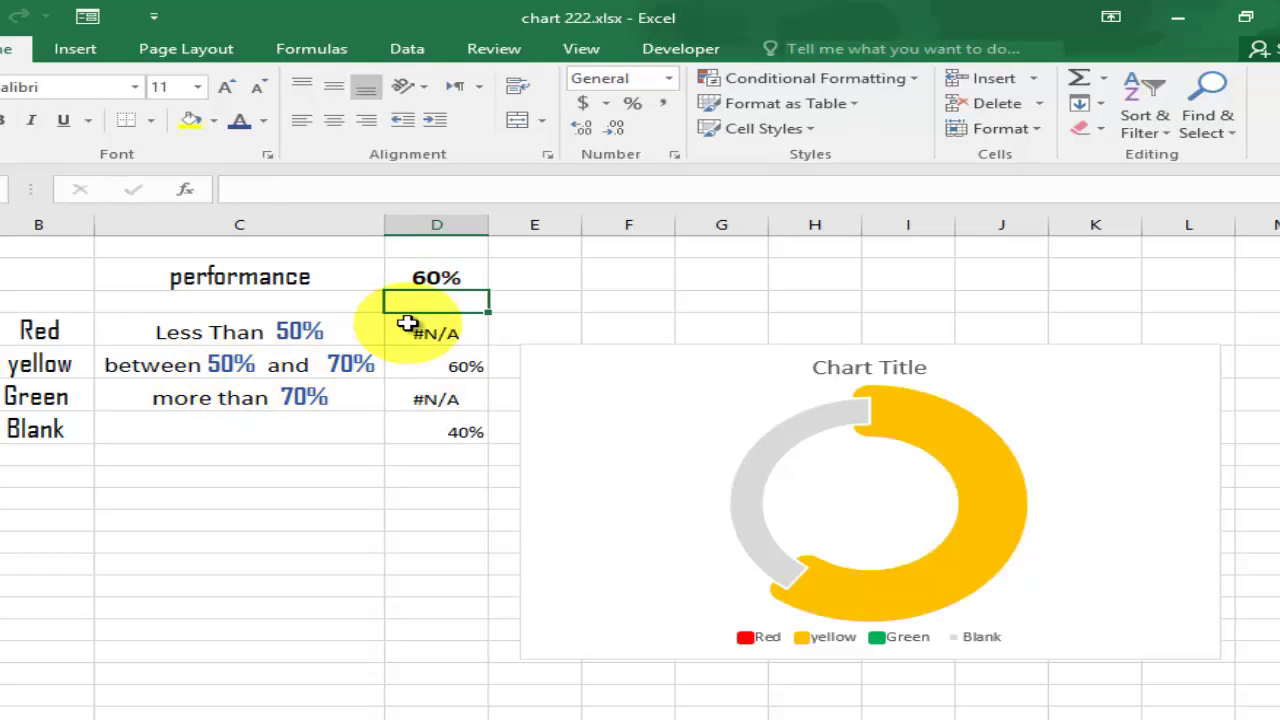
- Set up a second conditional formatting rule on D2 for cell values between 50% and 70%
click(436, 277)
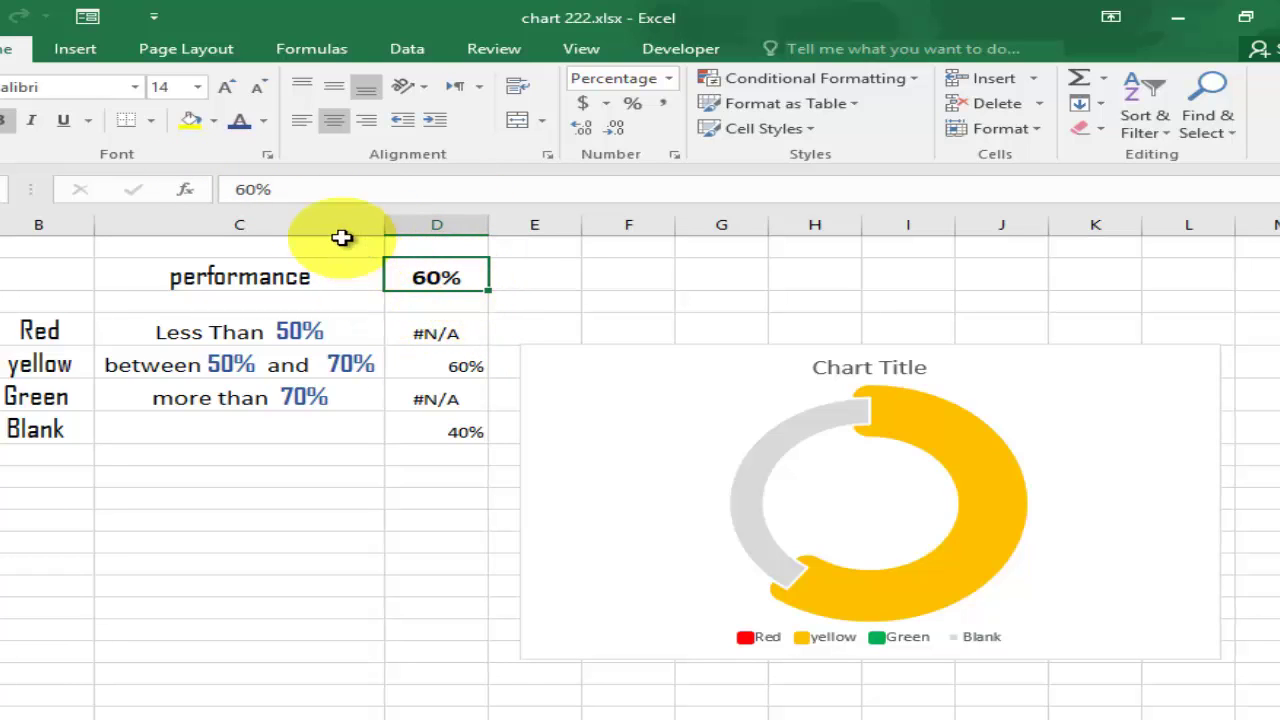
click(914, 79)
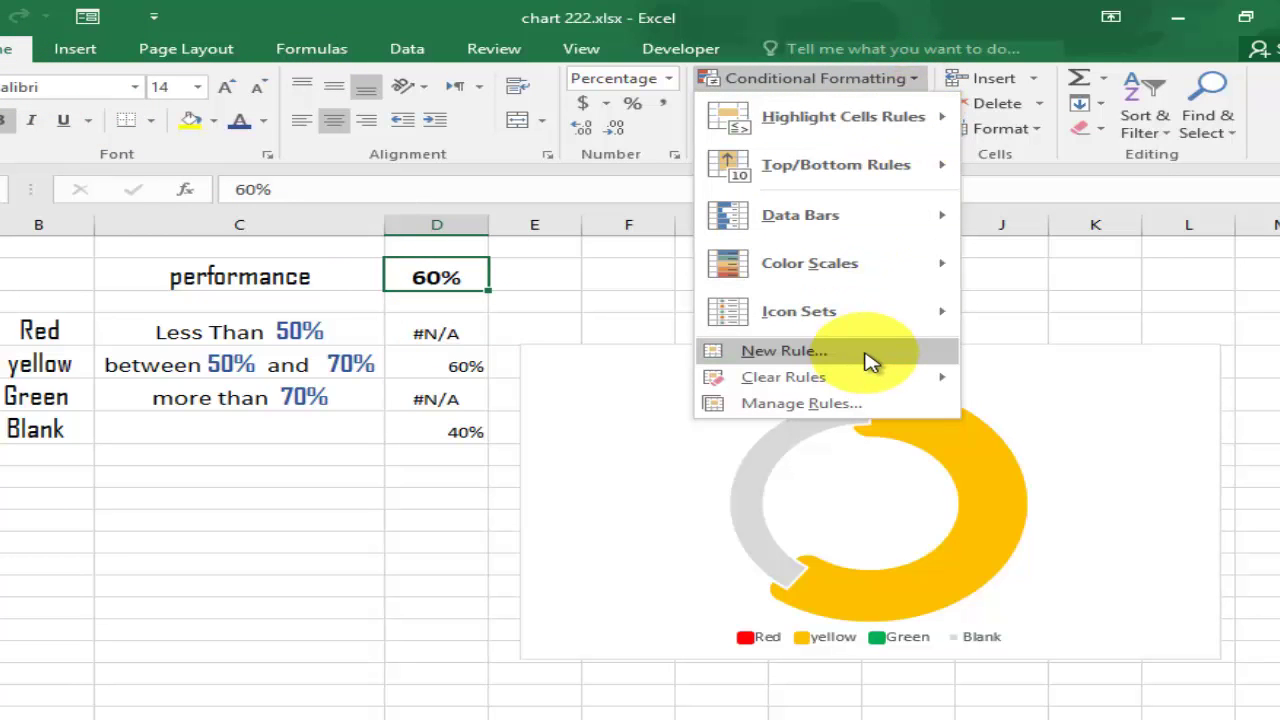
click(866, 356)
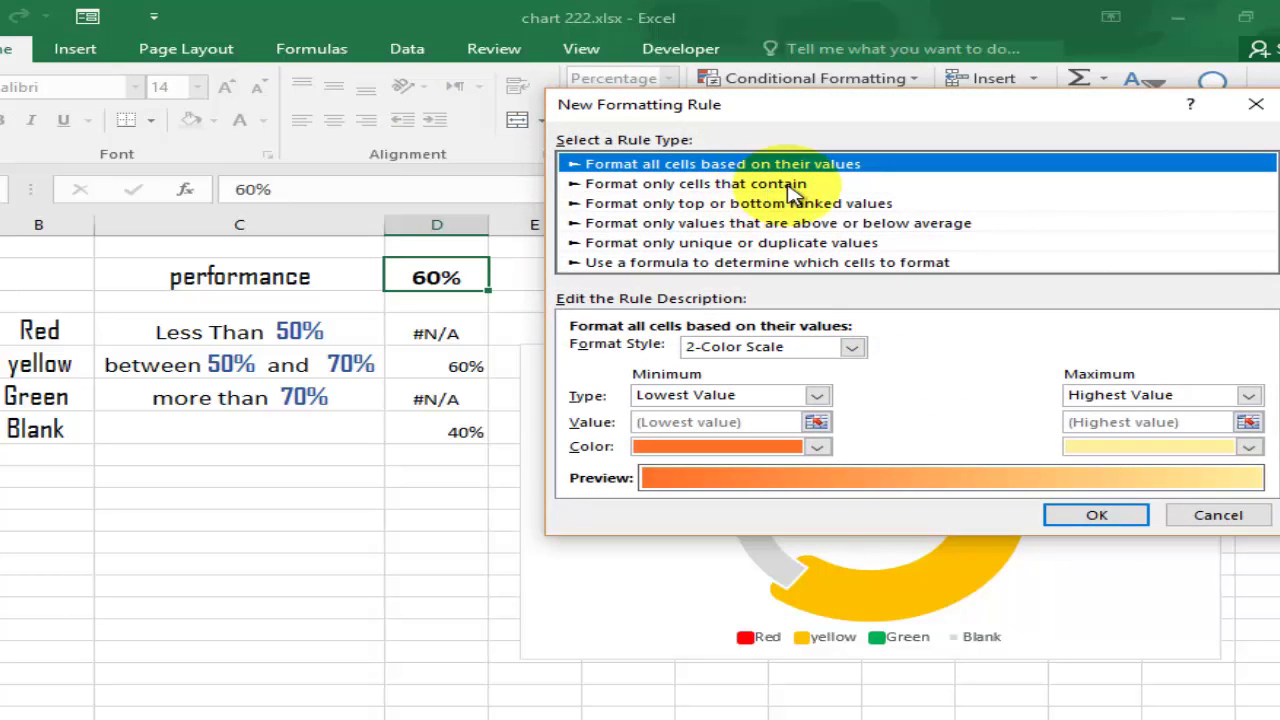
click(785, 184)
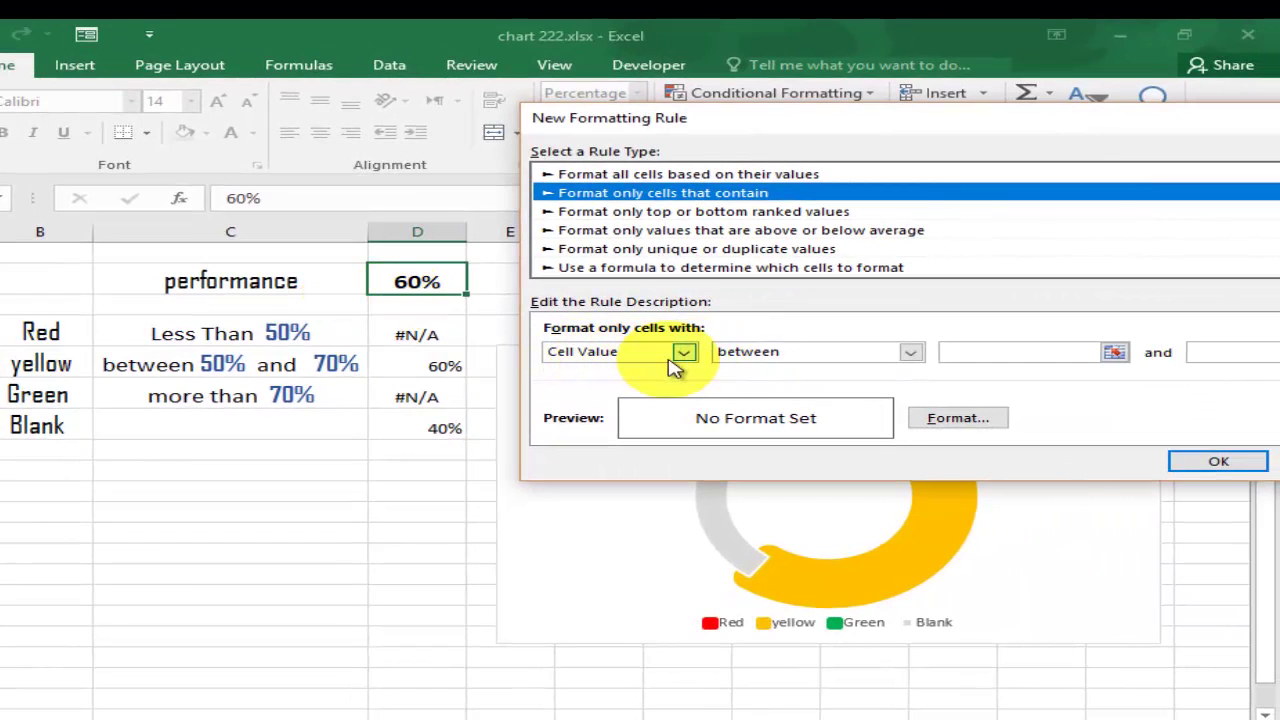
click(991, 353)
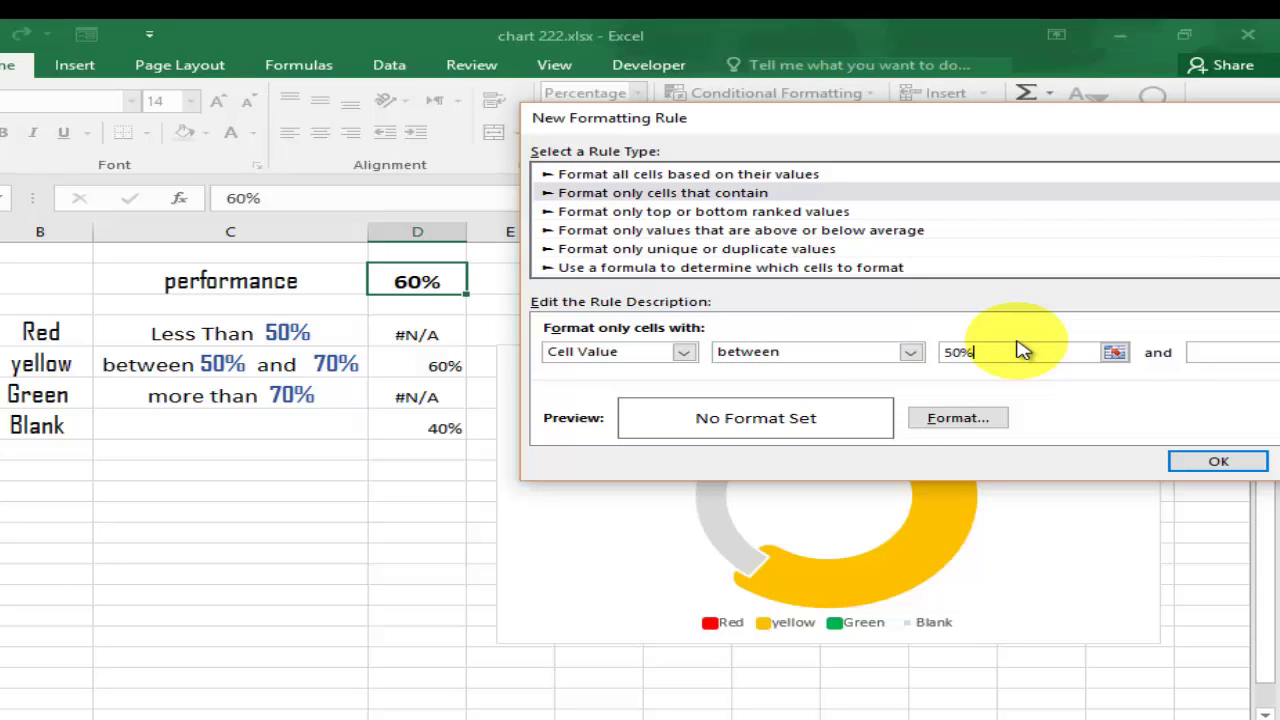
drag(1071, 120, 975, 138)
click(1040, 361)
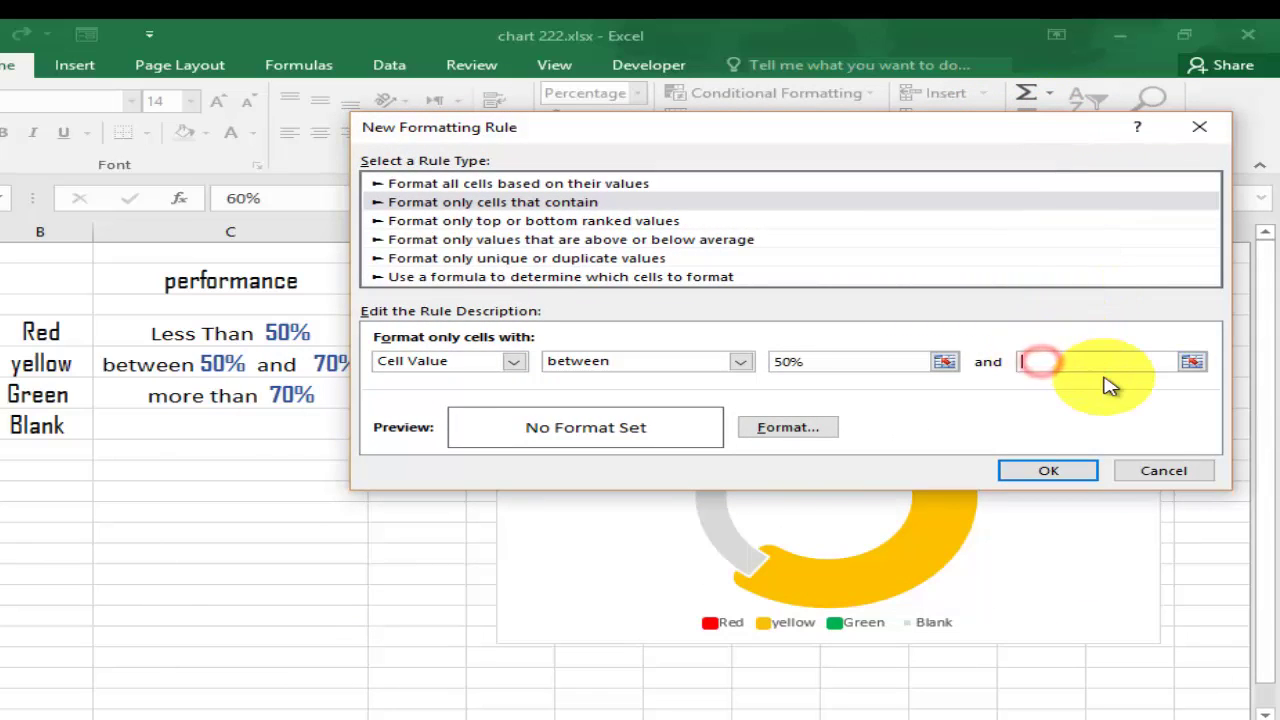
text(70%)
- Give the 50%-to-70% rule the standard orange-yellow font colour and apply it to D2
click(818, 430)
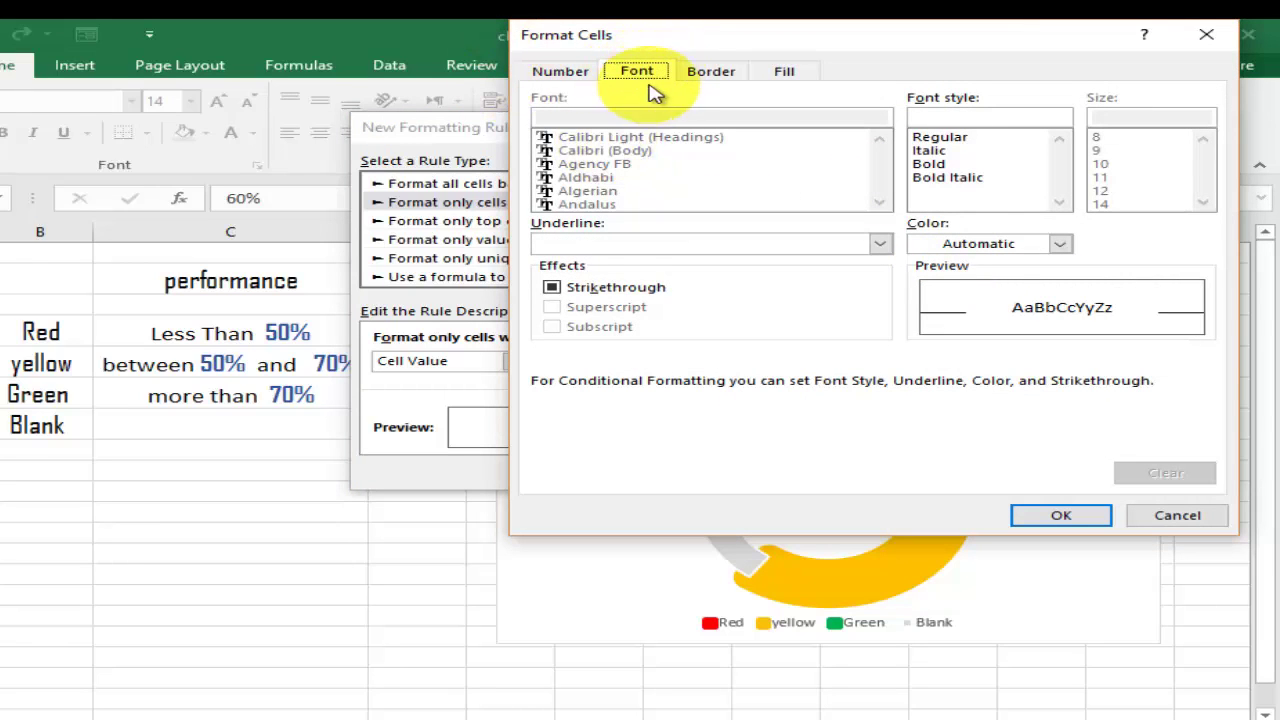
click(1060, 244)
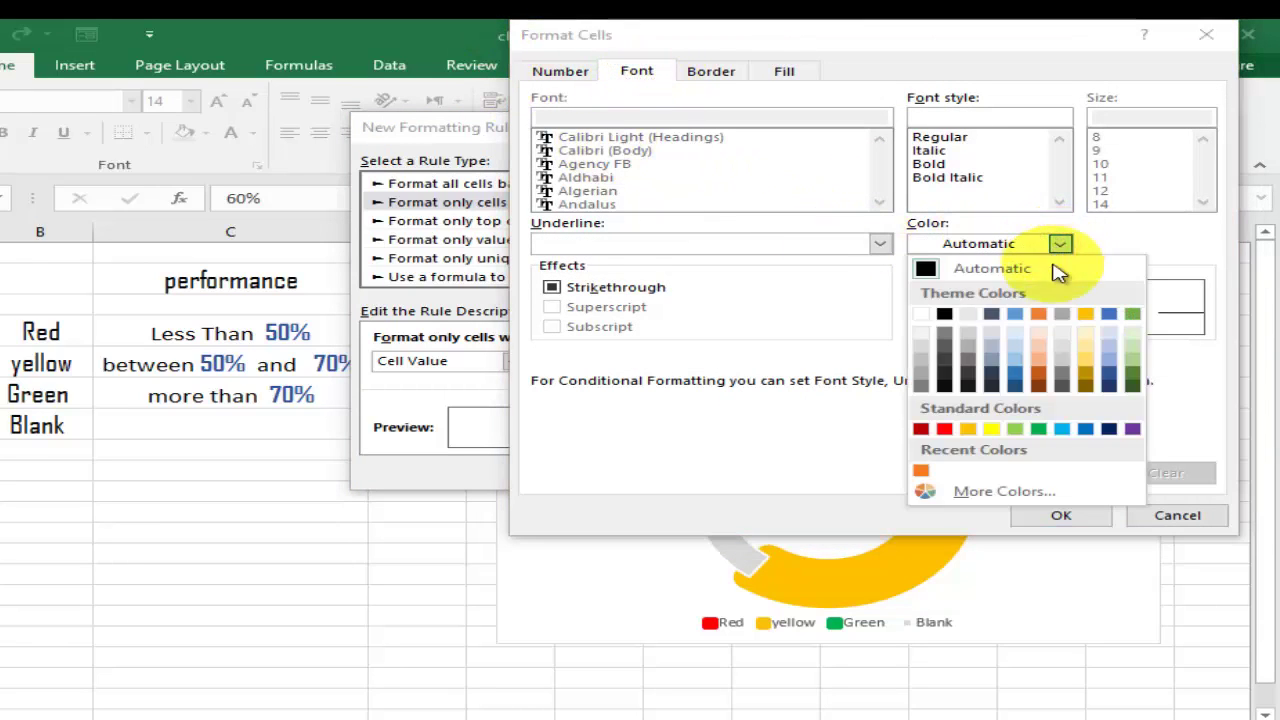
click(967, 430)
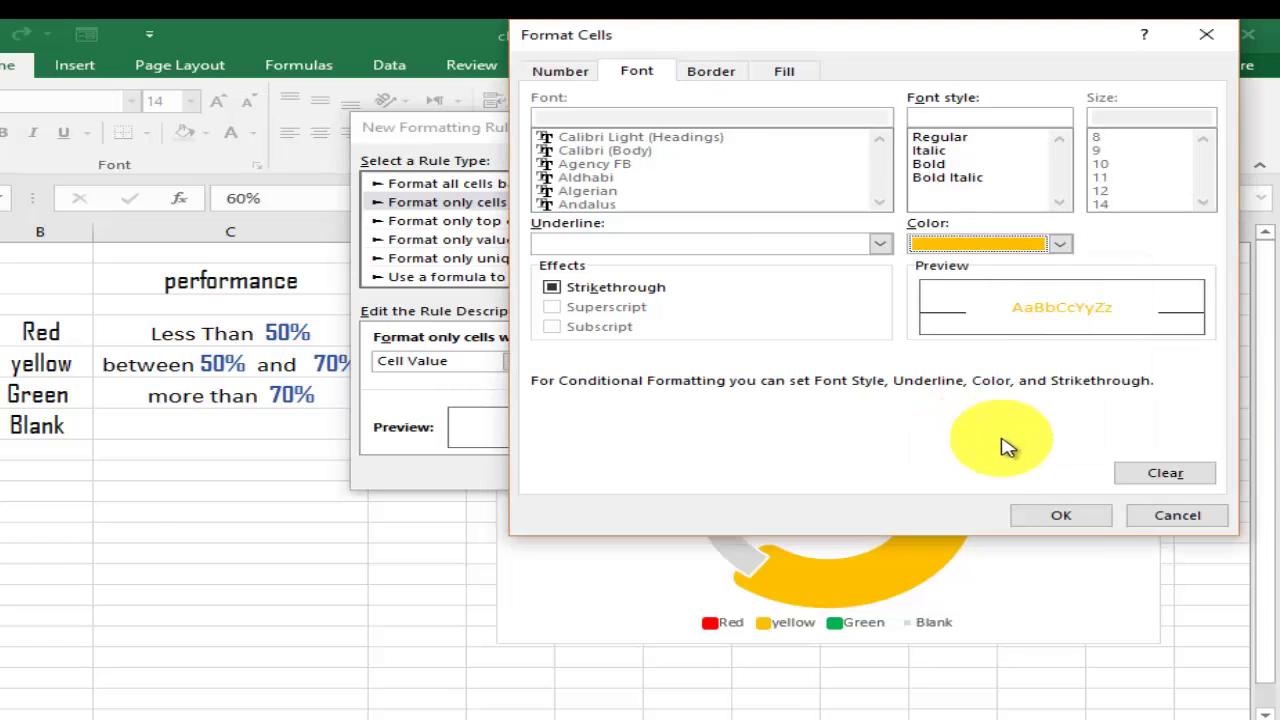
click(1062, 517)
click(1049, 467)
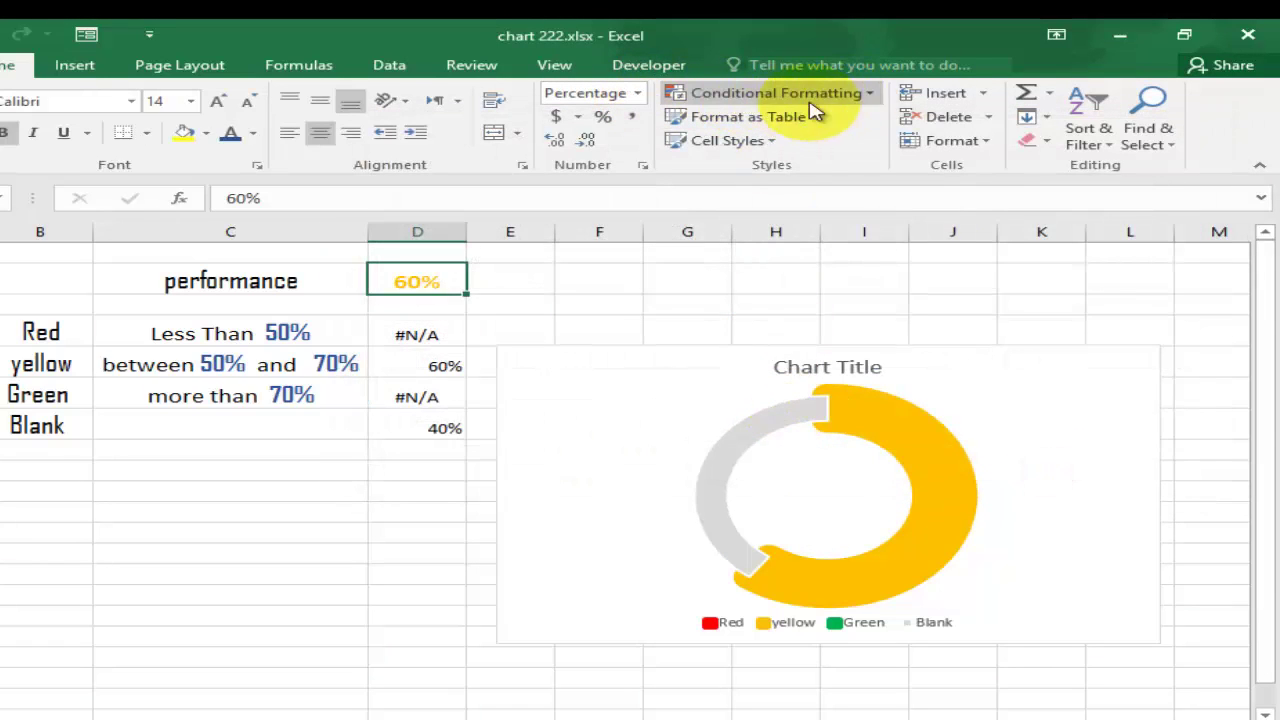
- Set up a third conditional formatting rule on D2 for cell values greater than 70%
click(866, 93)
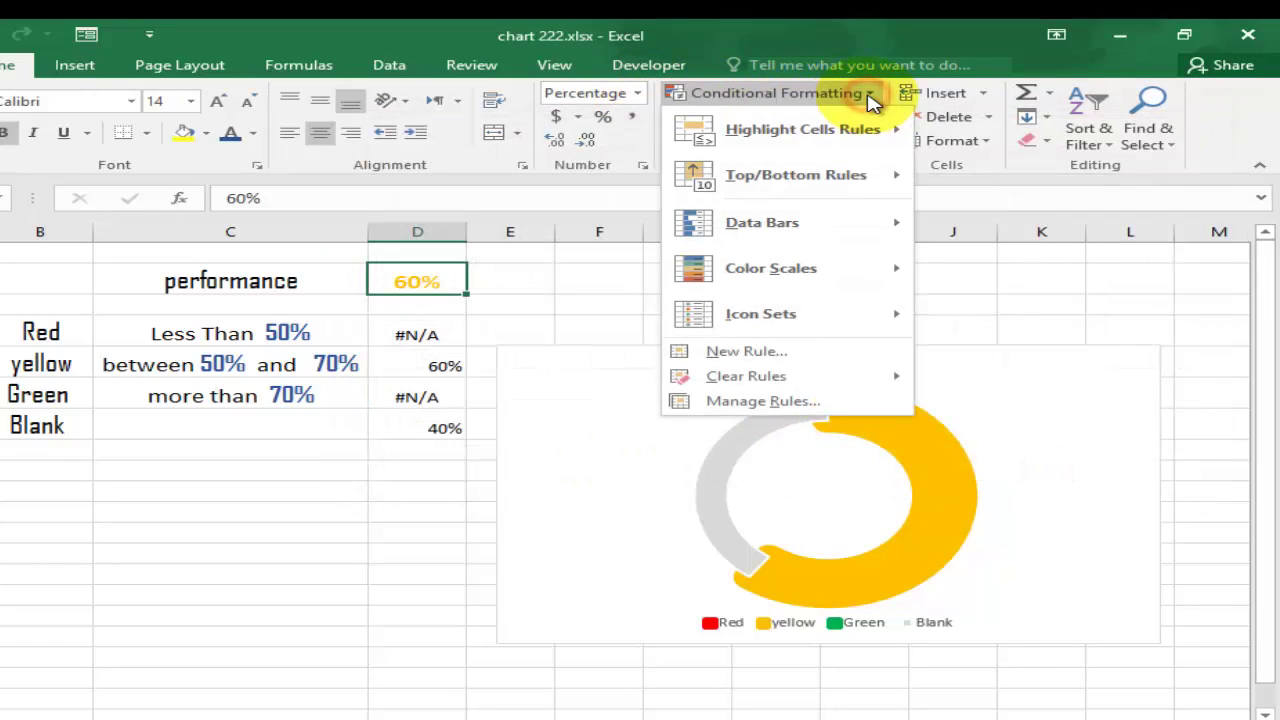
click(805, 358)
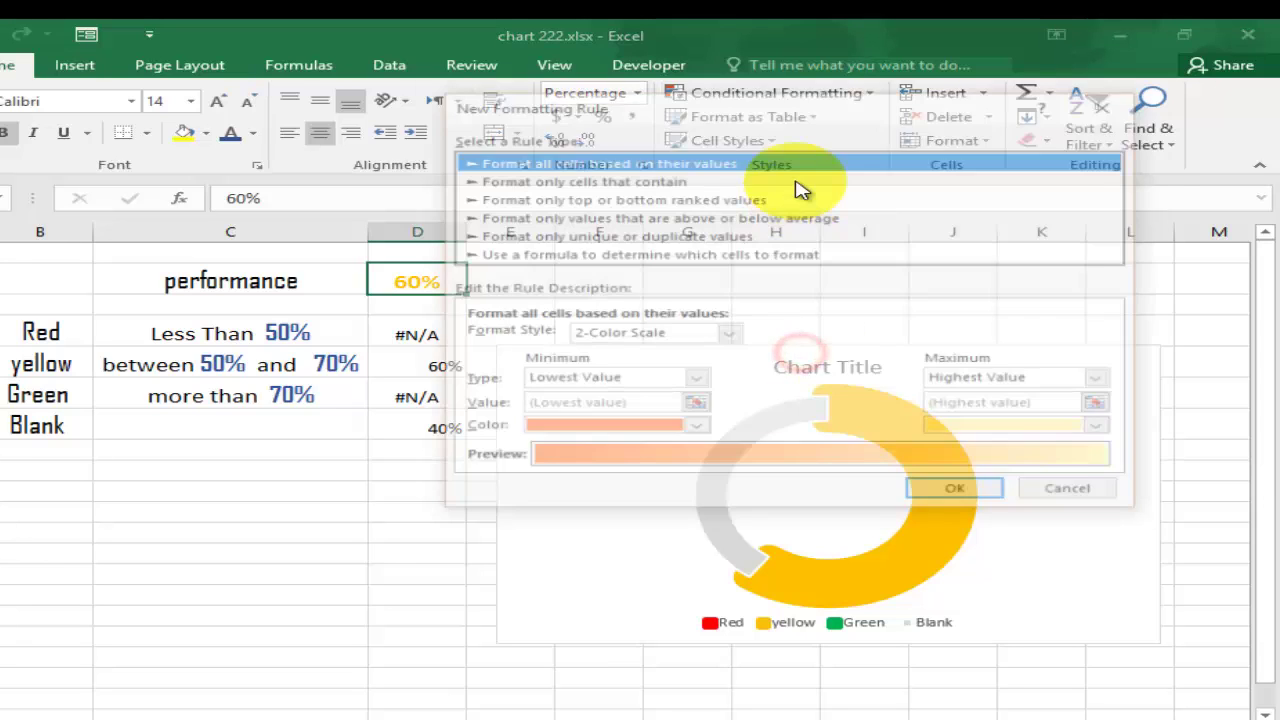
click(645, 180)
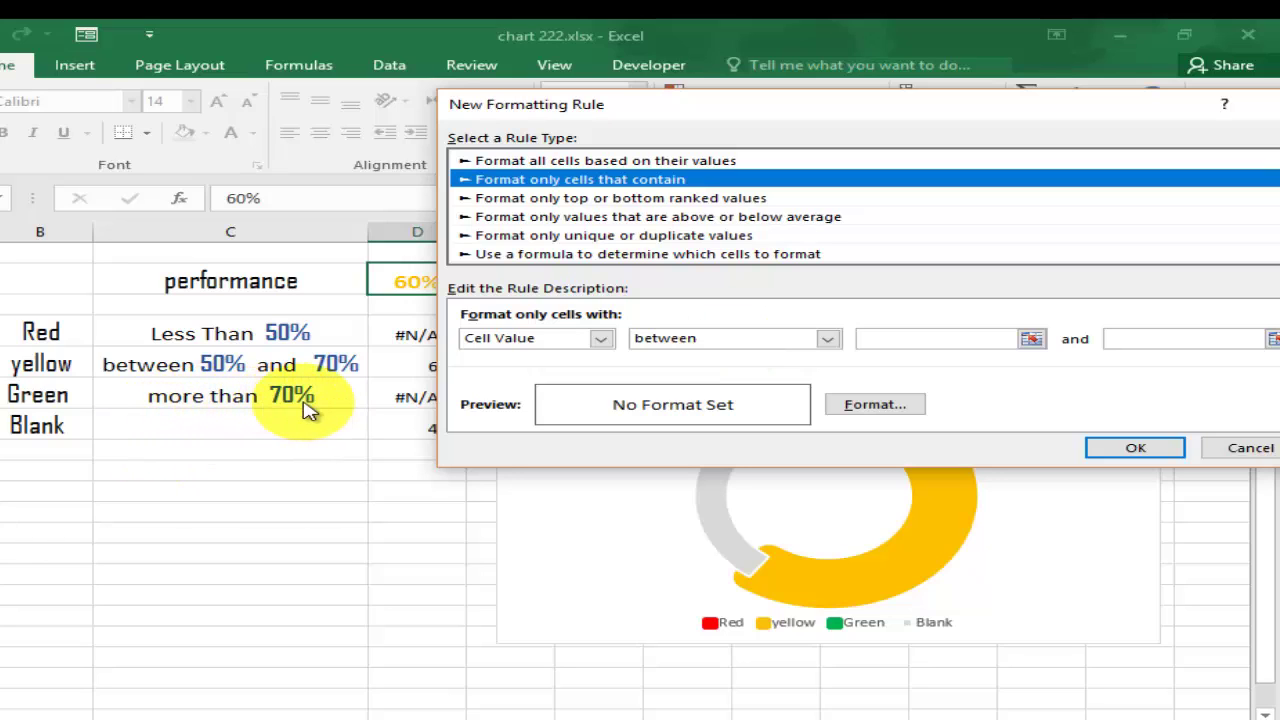
click(827, 340)
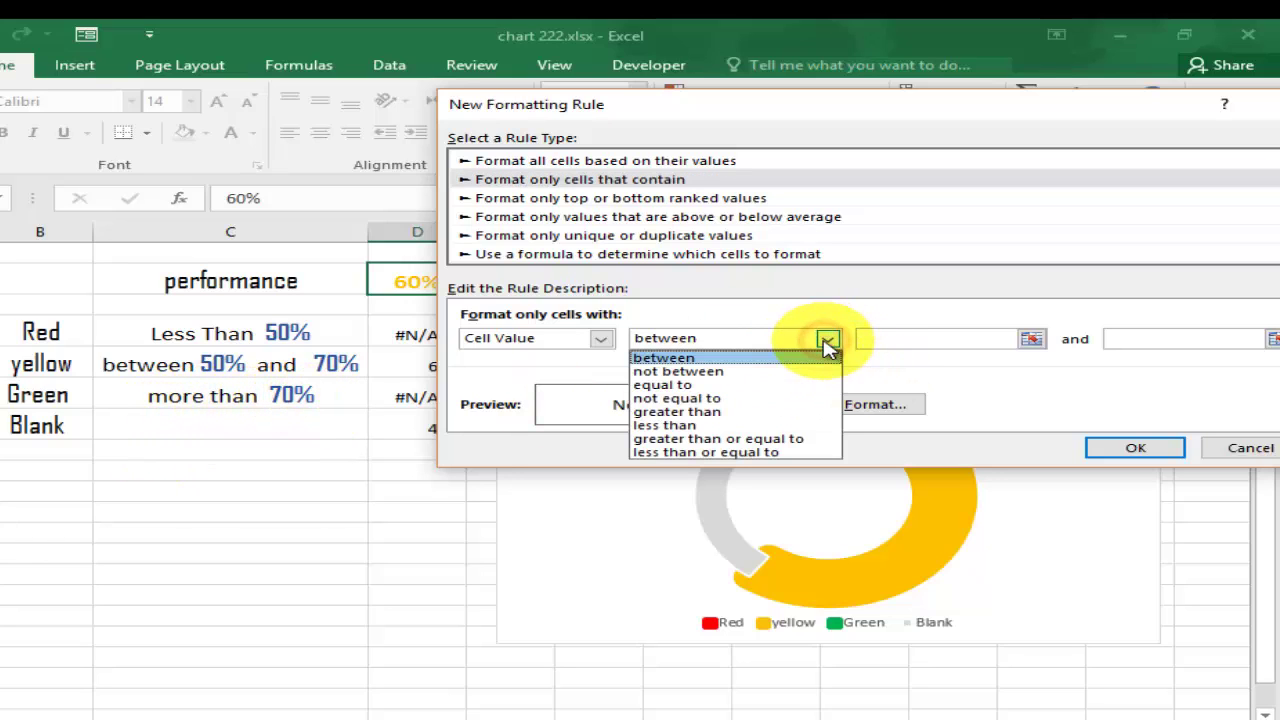
click(728, 418)
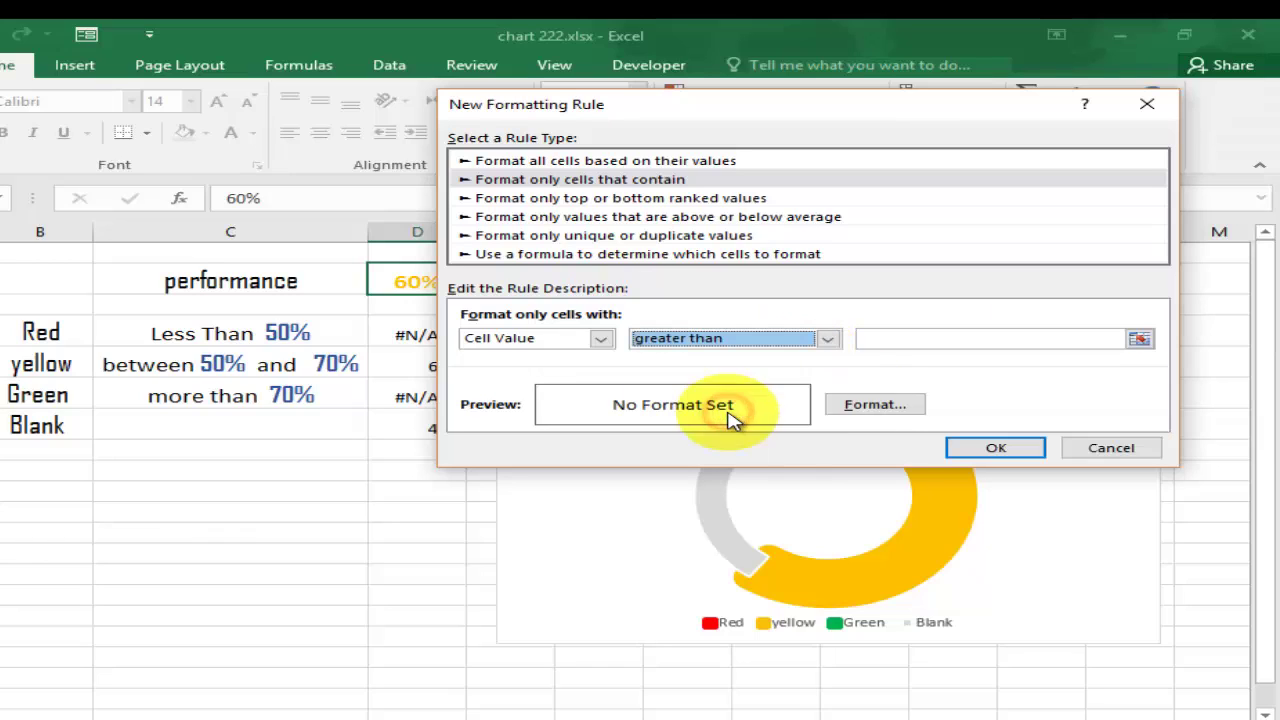
click(929, 336)
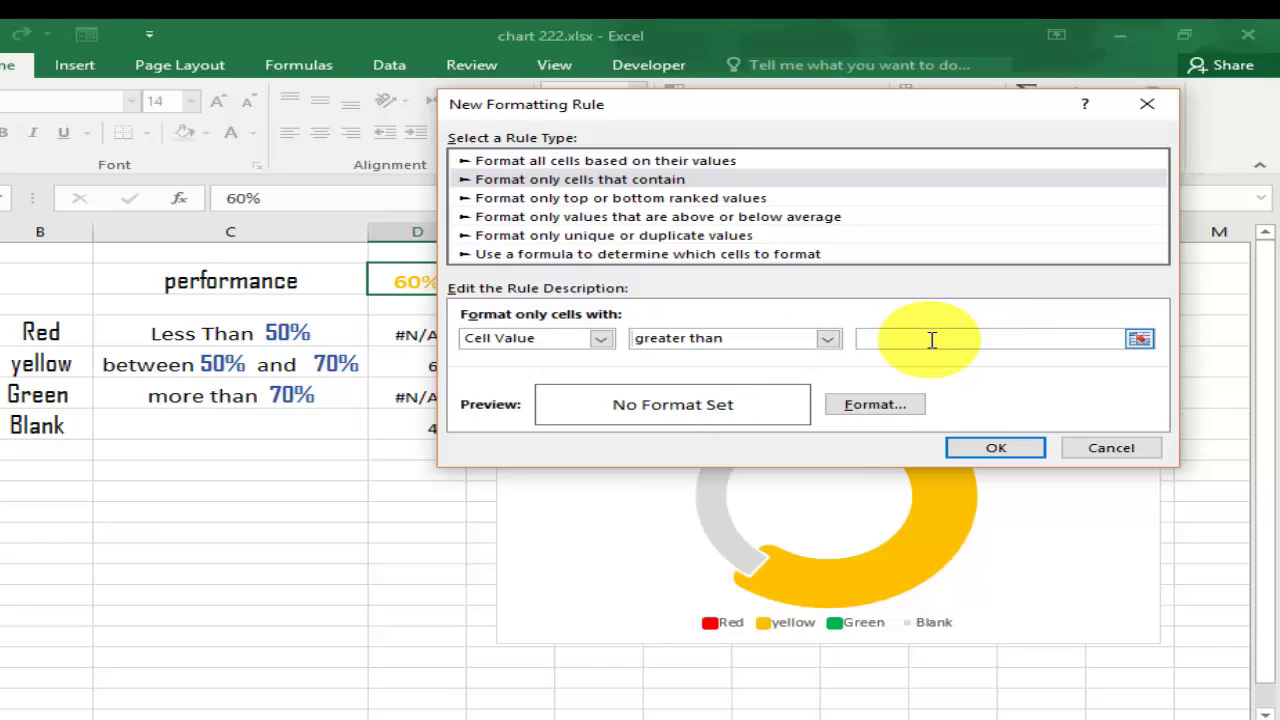
text(70%)
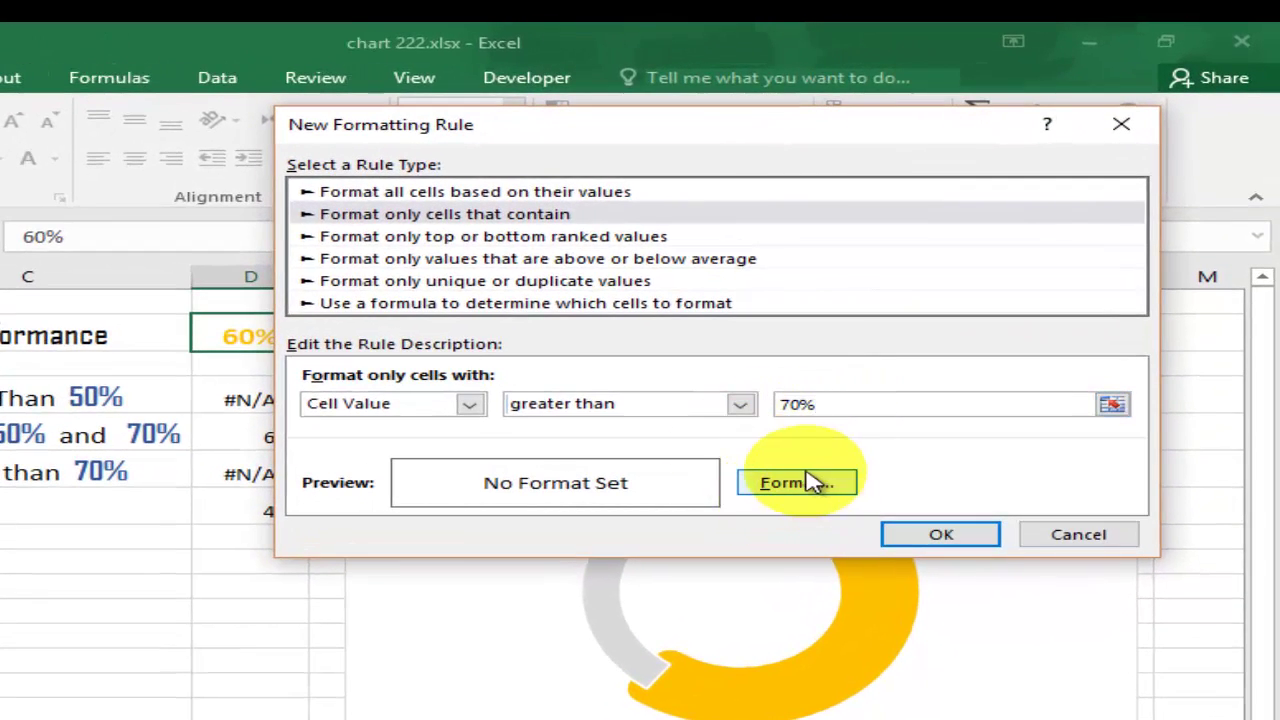
- Give the greater-than-70% rule a dark green theme font colour and apply it to D2
click(820, 487)
click(414, 86)
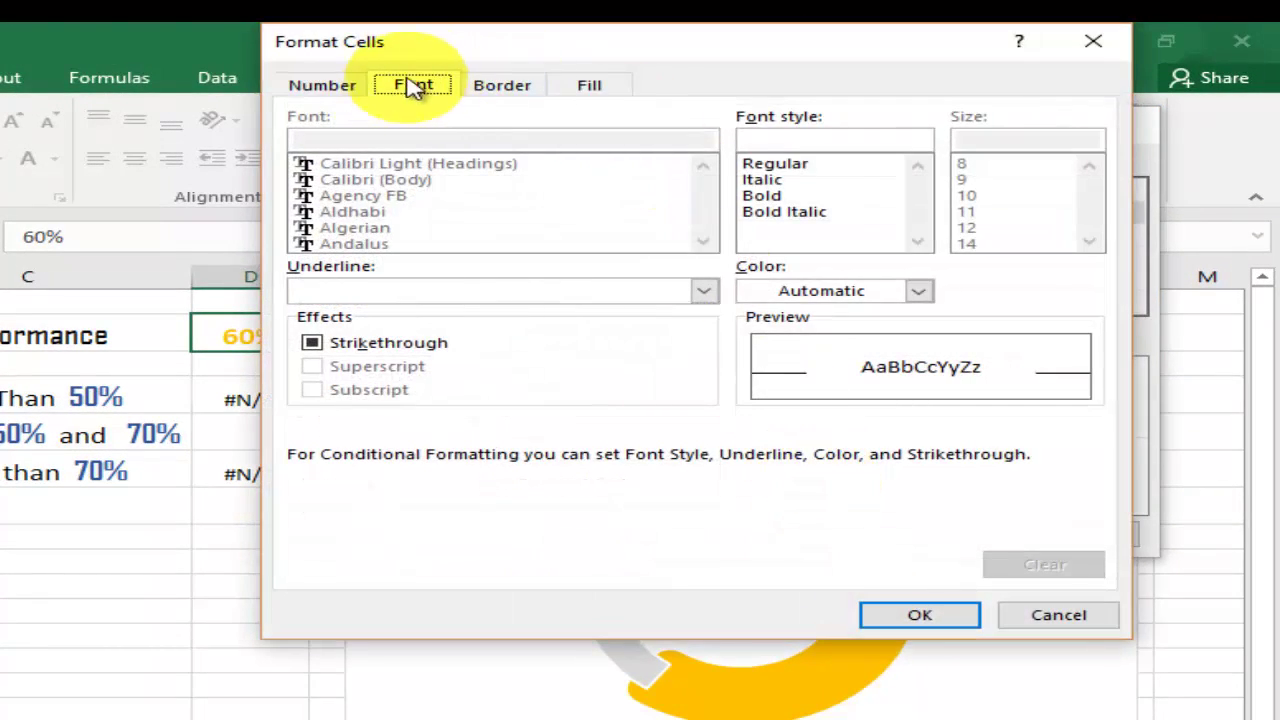
click(917, 291)
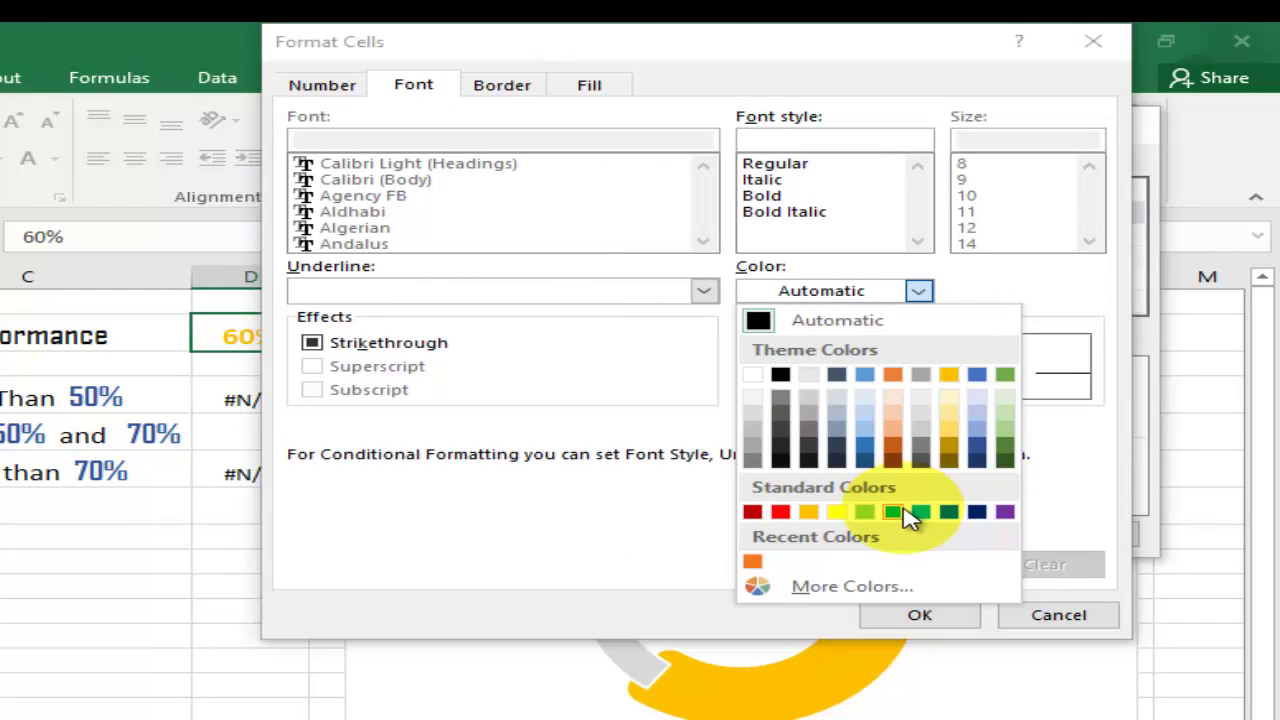
click(1006, 444)
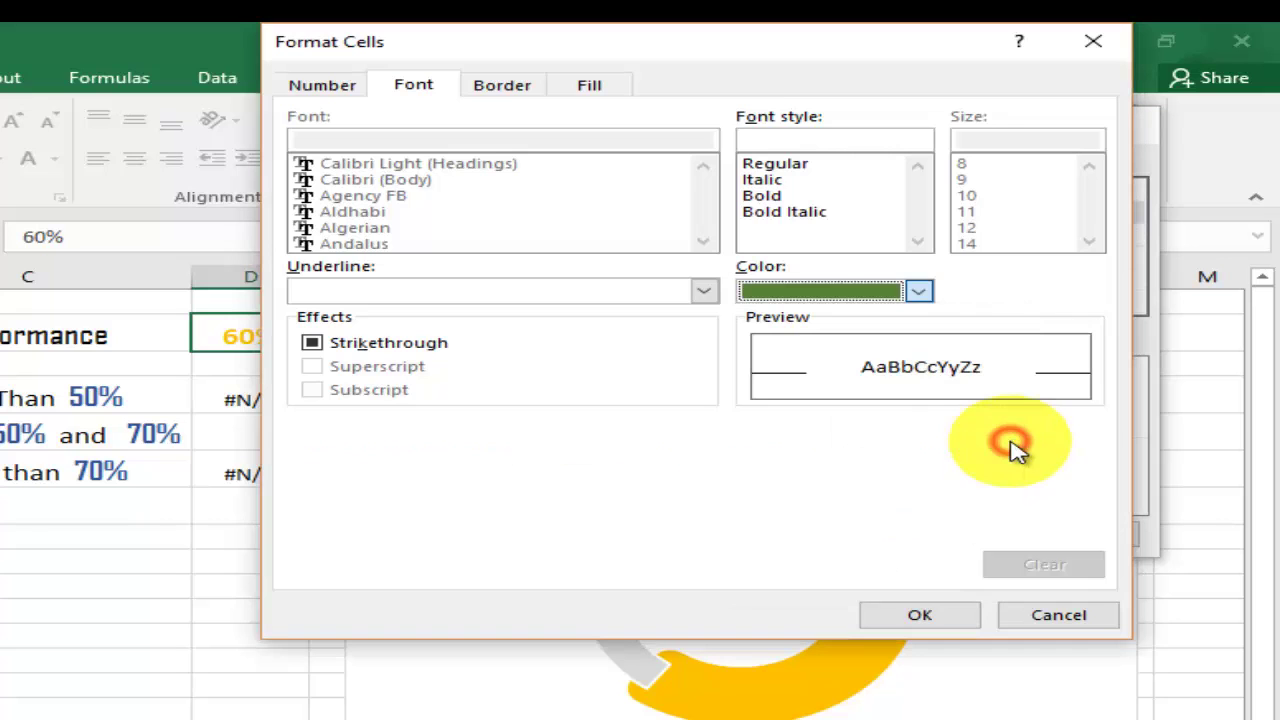
click(920, 616)
click(950, 538)
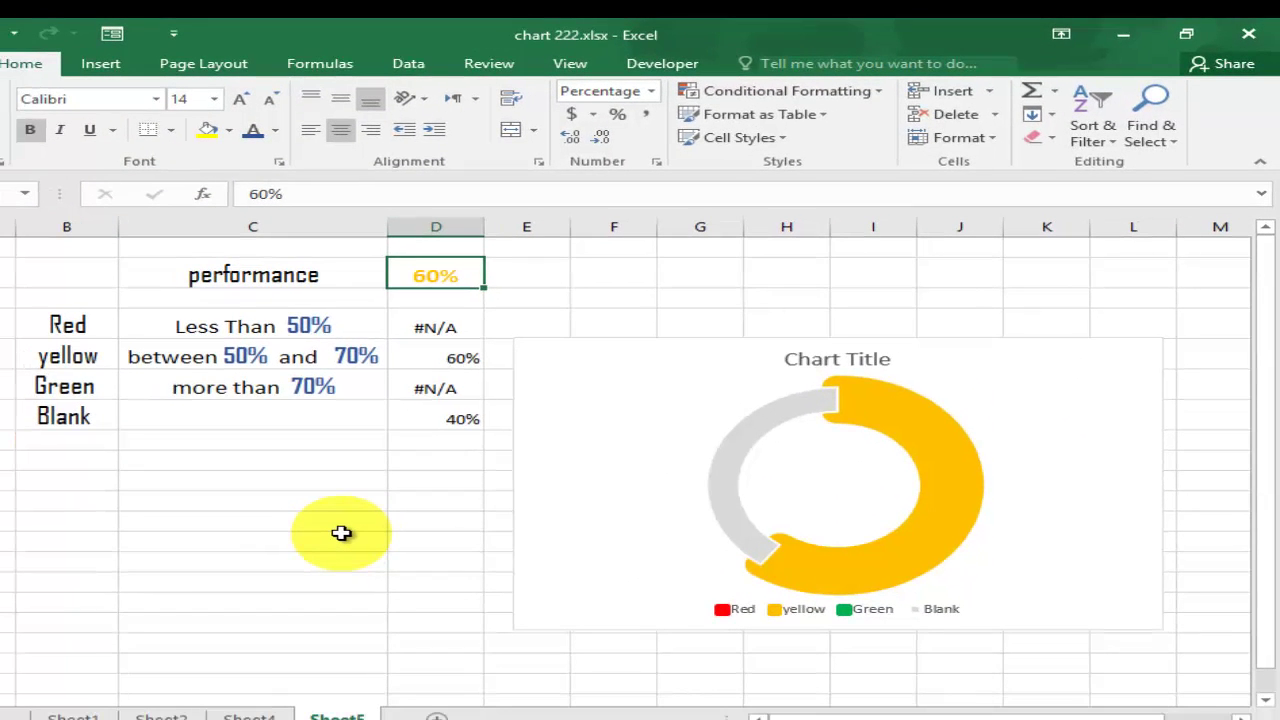
- Test the three font colour rules by setting the performance in D2 to 50%, 10% and 90%
text(50)
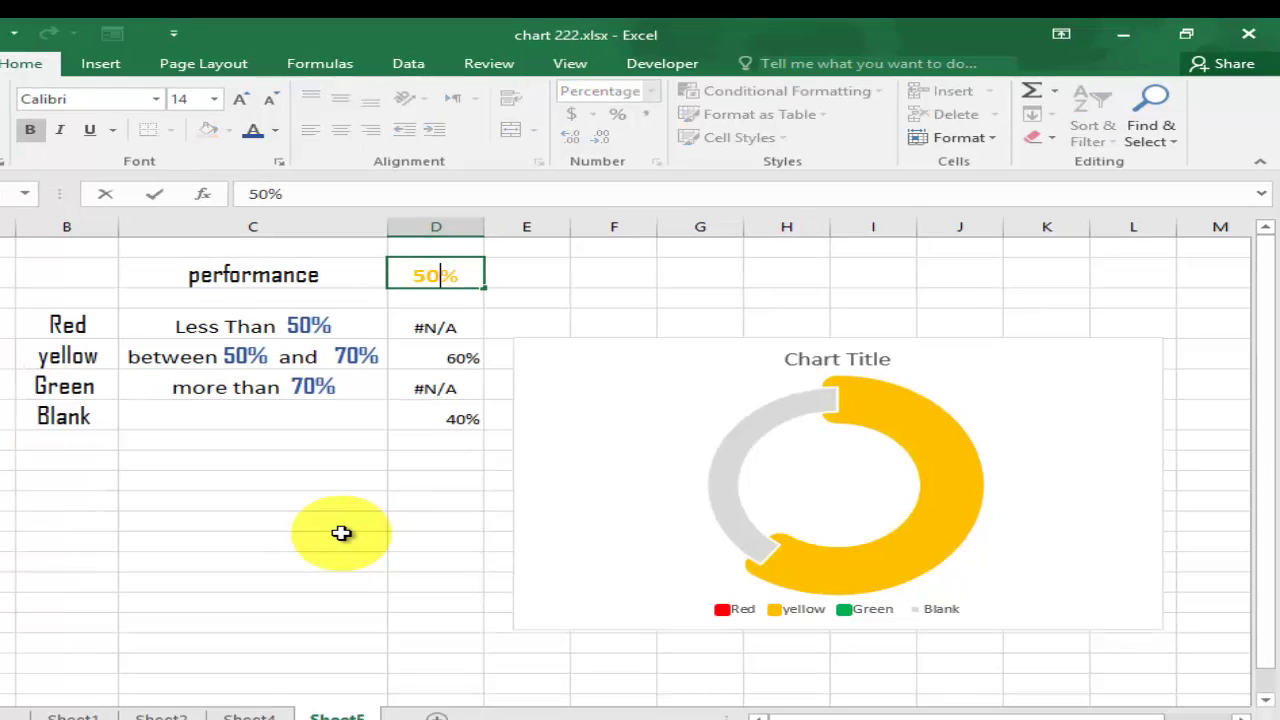
key(Return)
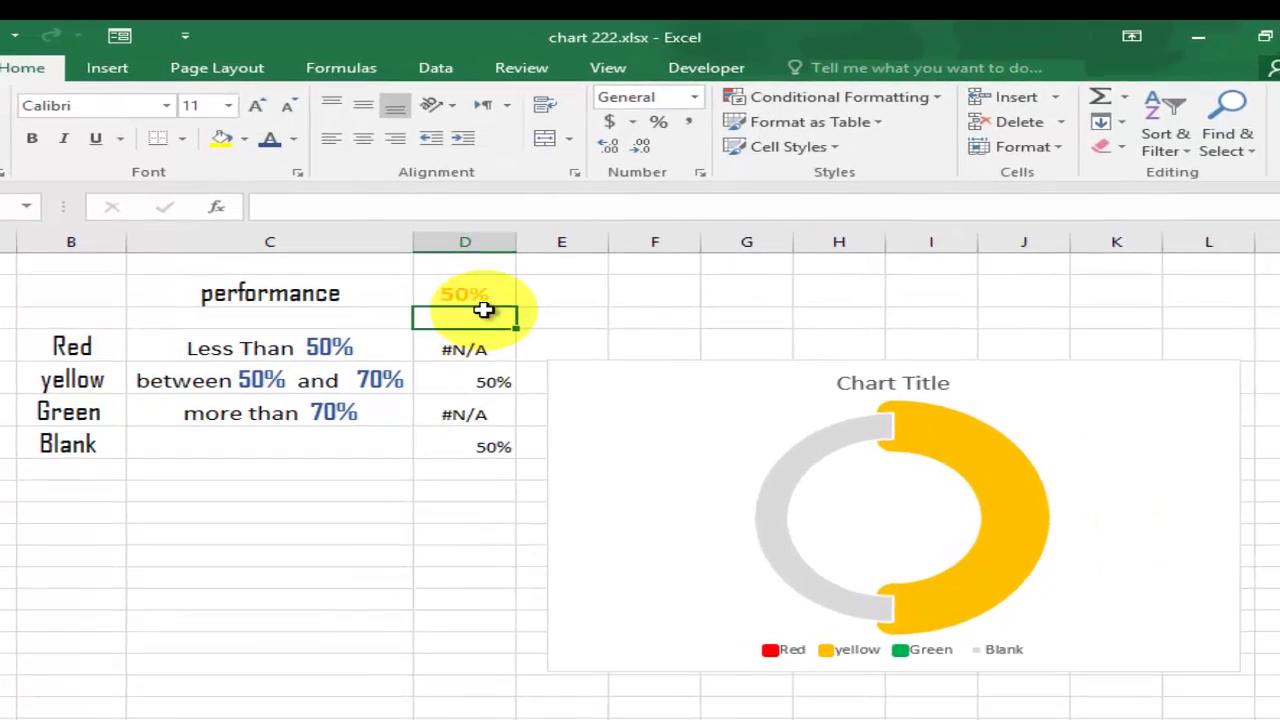
click(513, 311)
text(10)
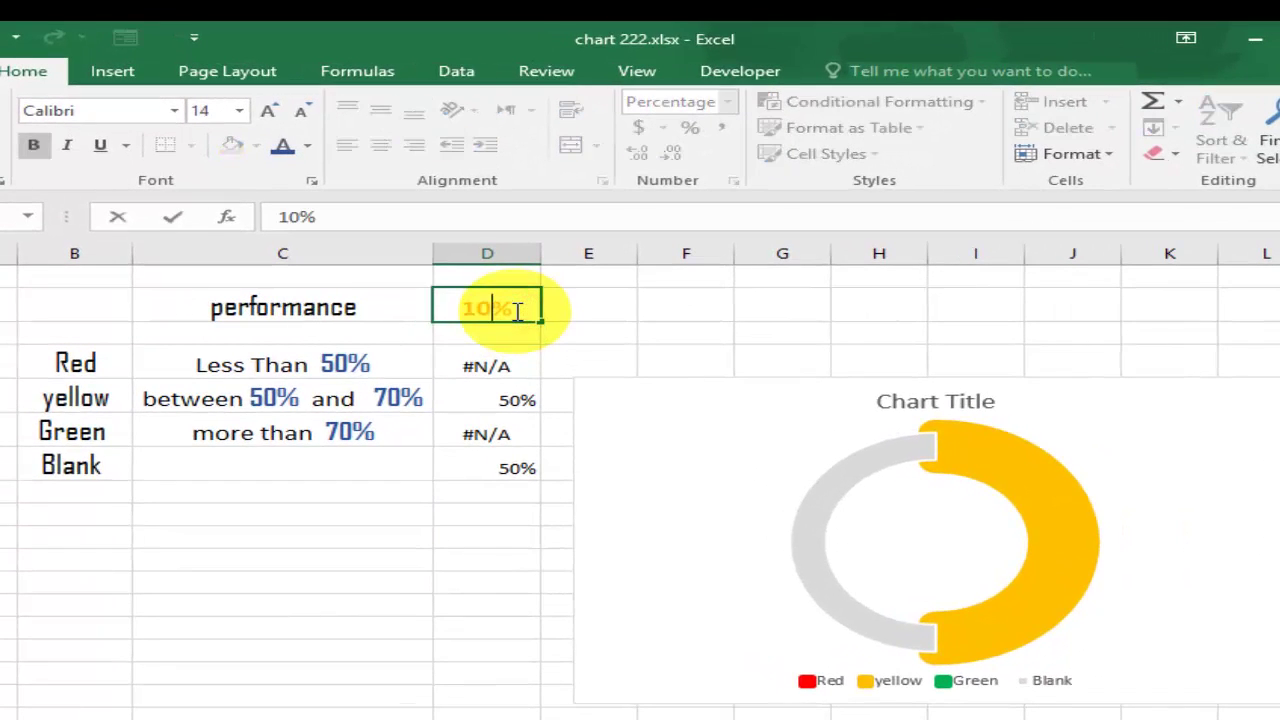
key(Return)
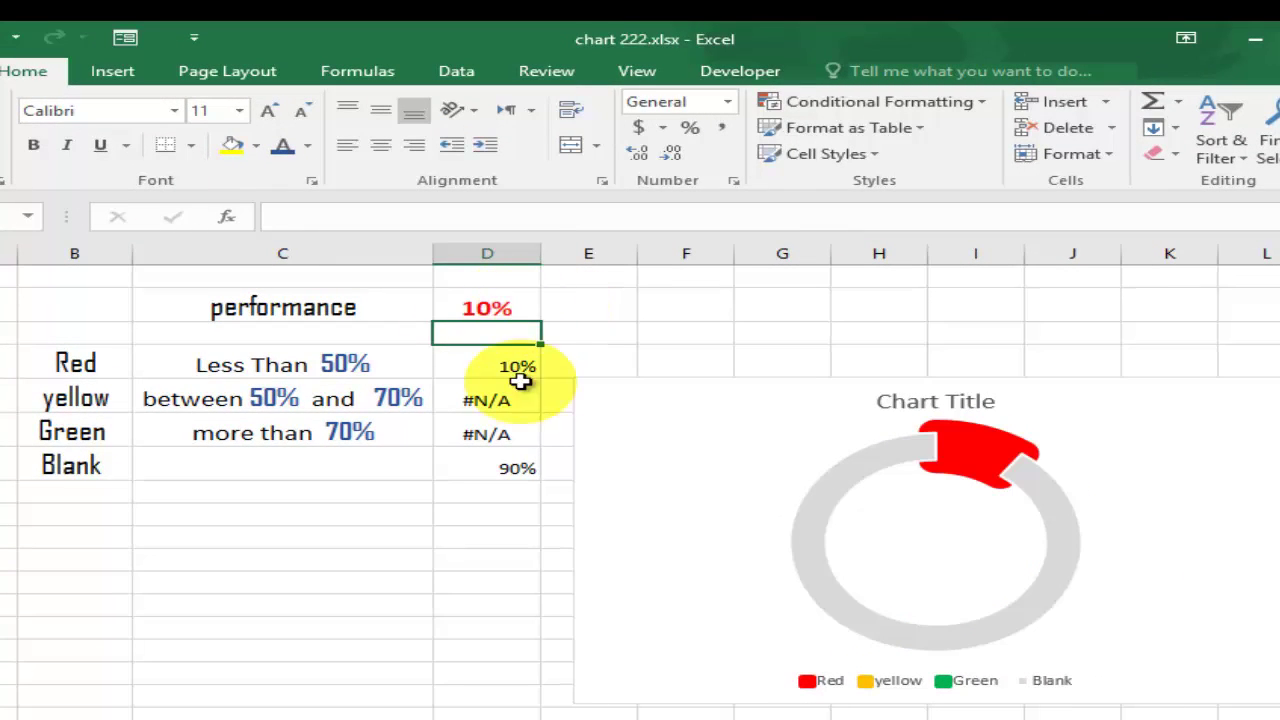
click(500, 308)
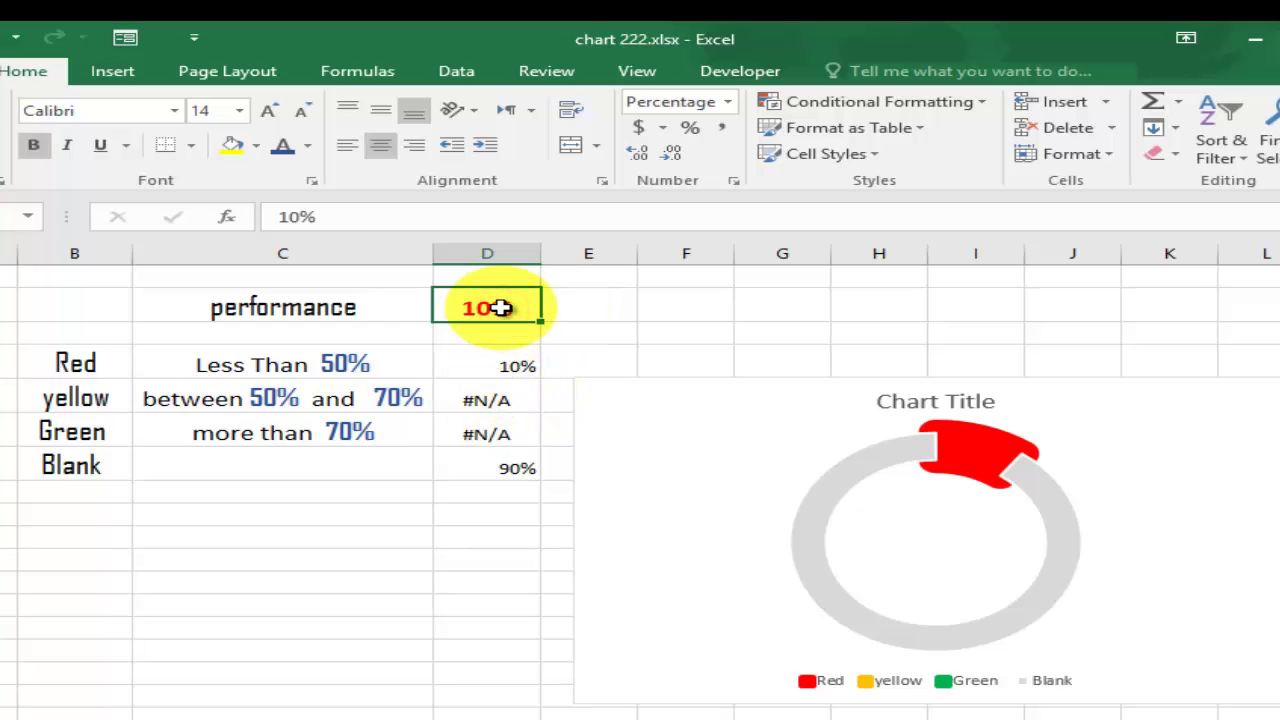
text(9)
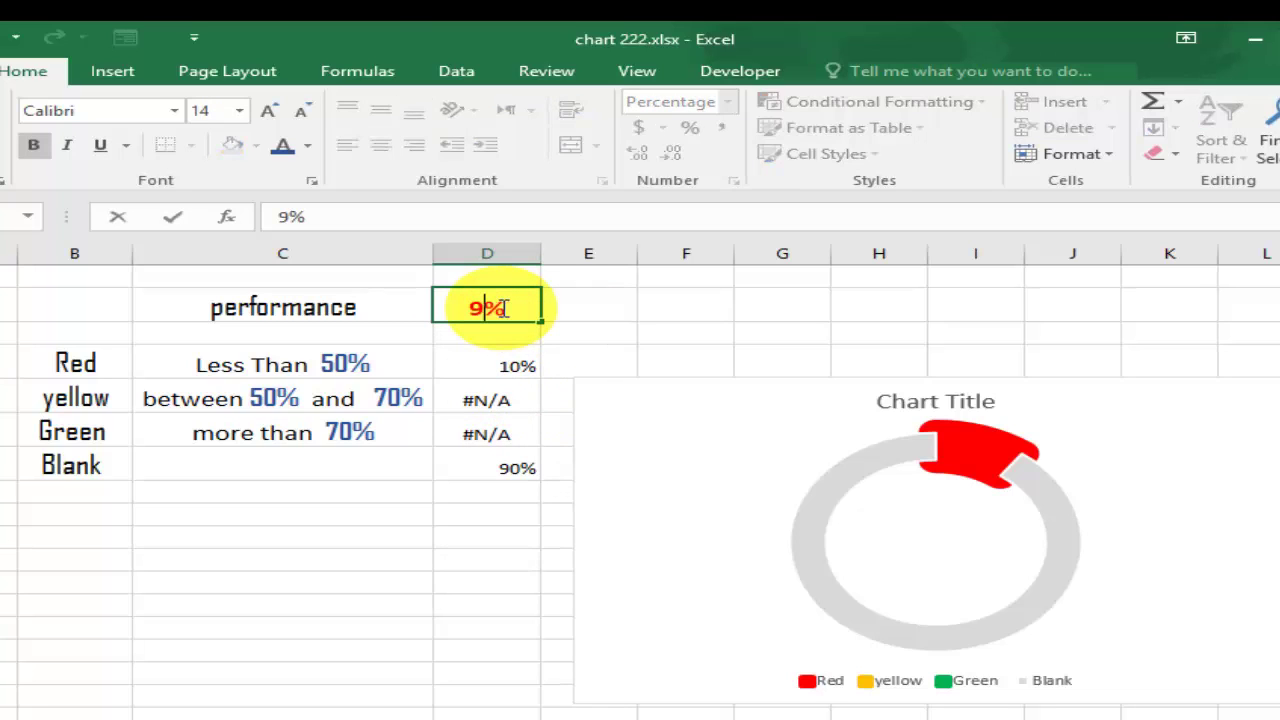
key(Return)
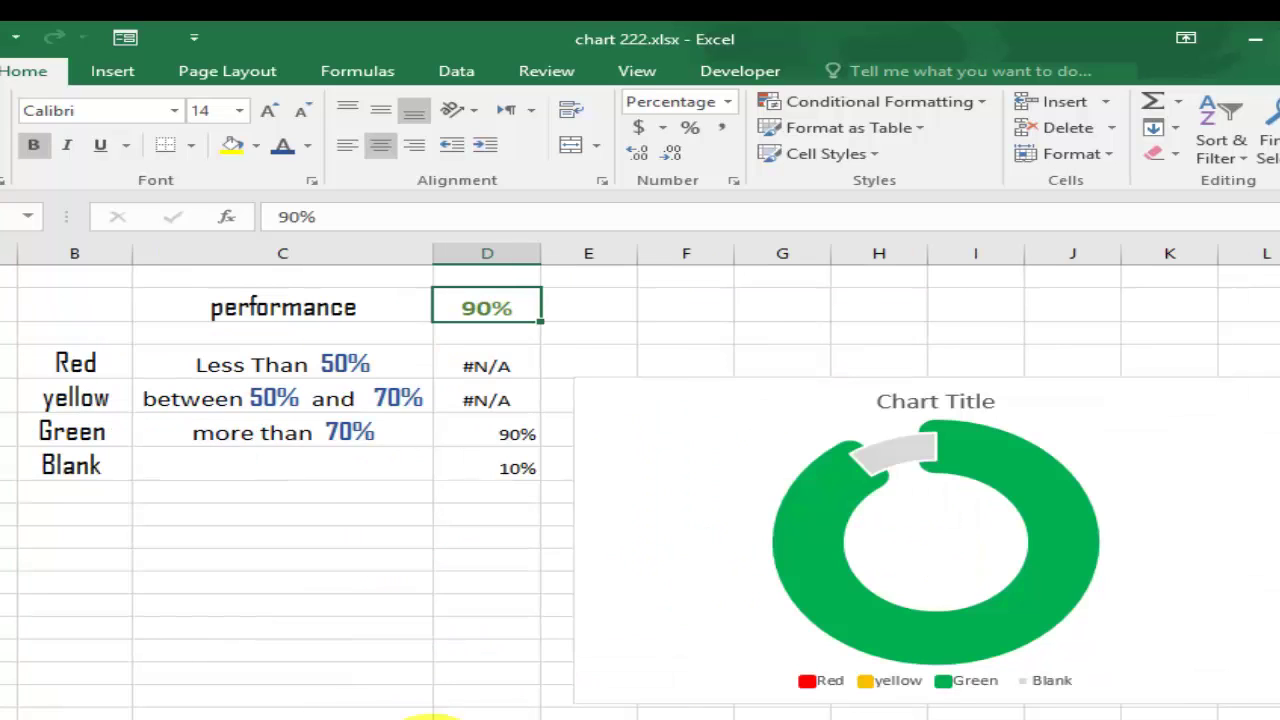
- Copy D2 and paste it as a linked picture in the empty cells of column C around row 11
right_click(526, 298)
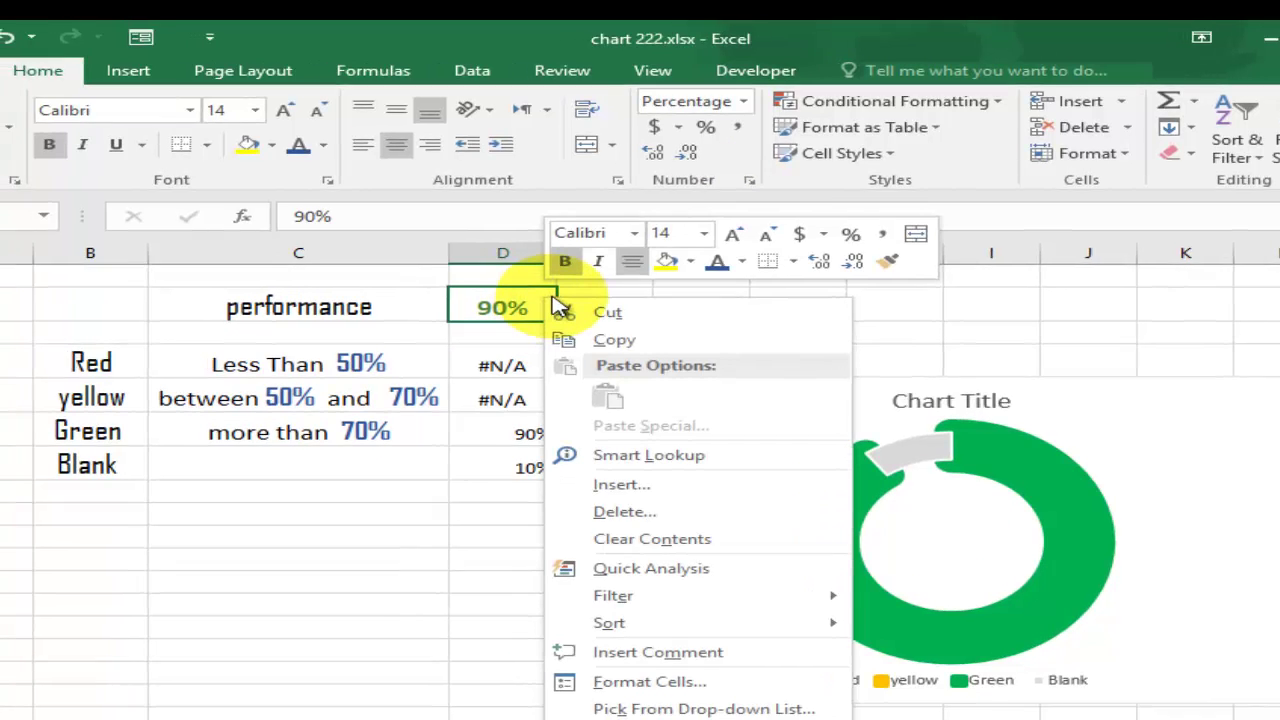
click(627, 339)
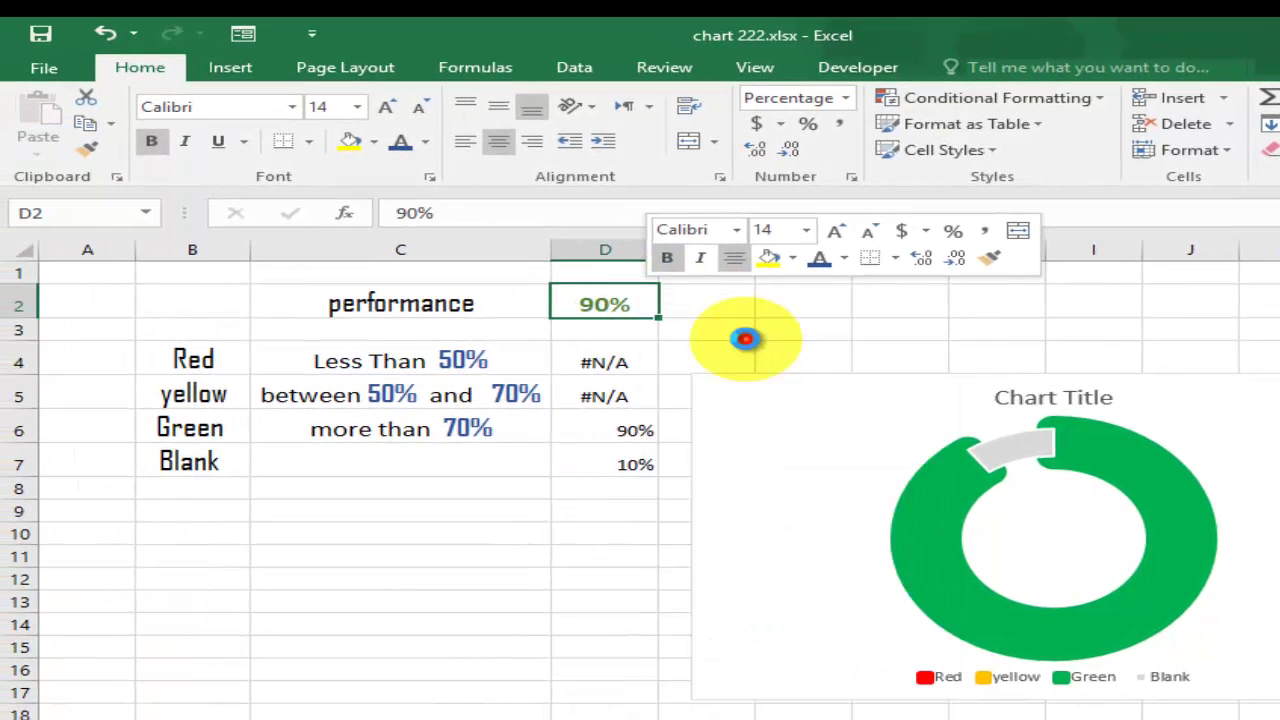
click(428, 578)
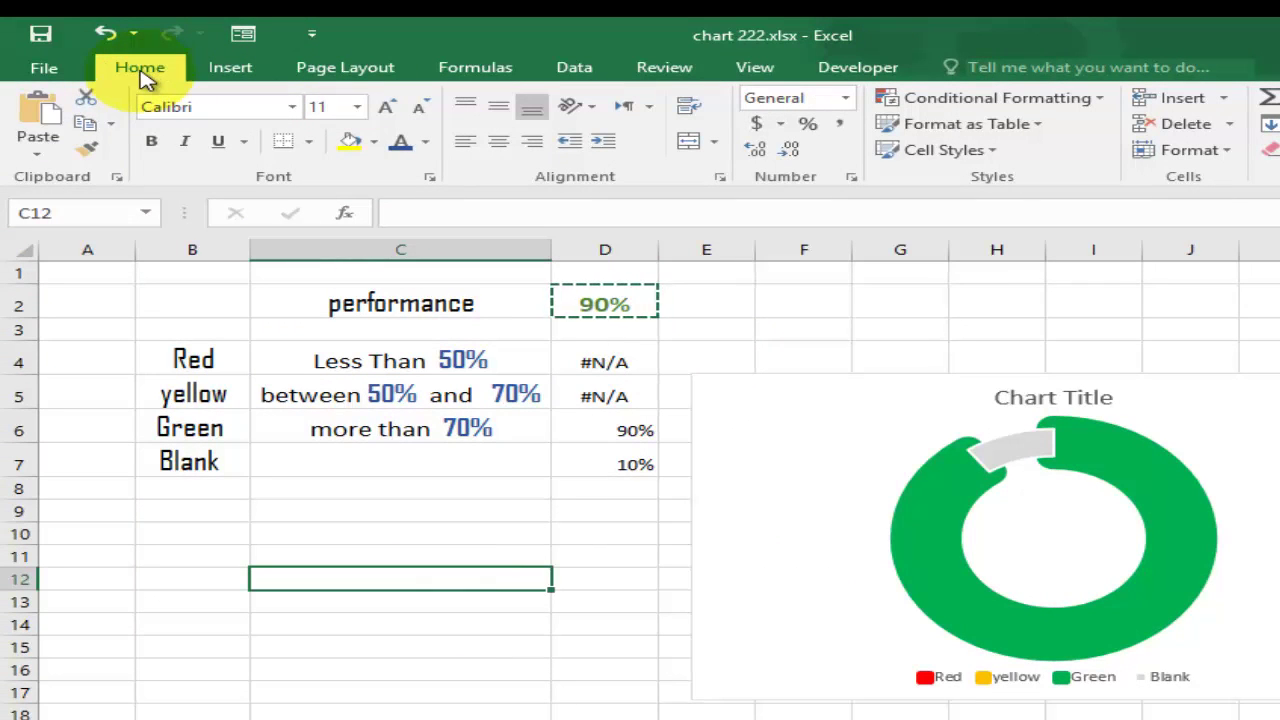
click(37, 158)
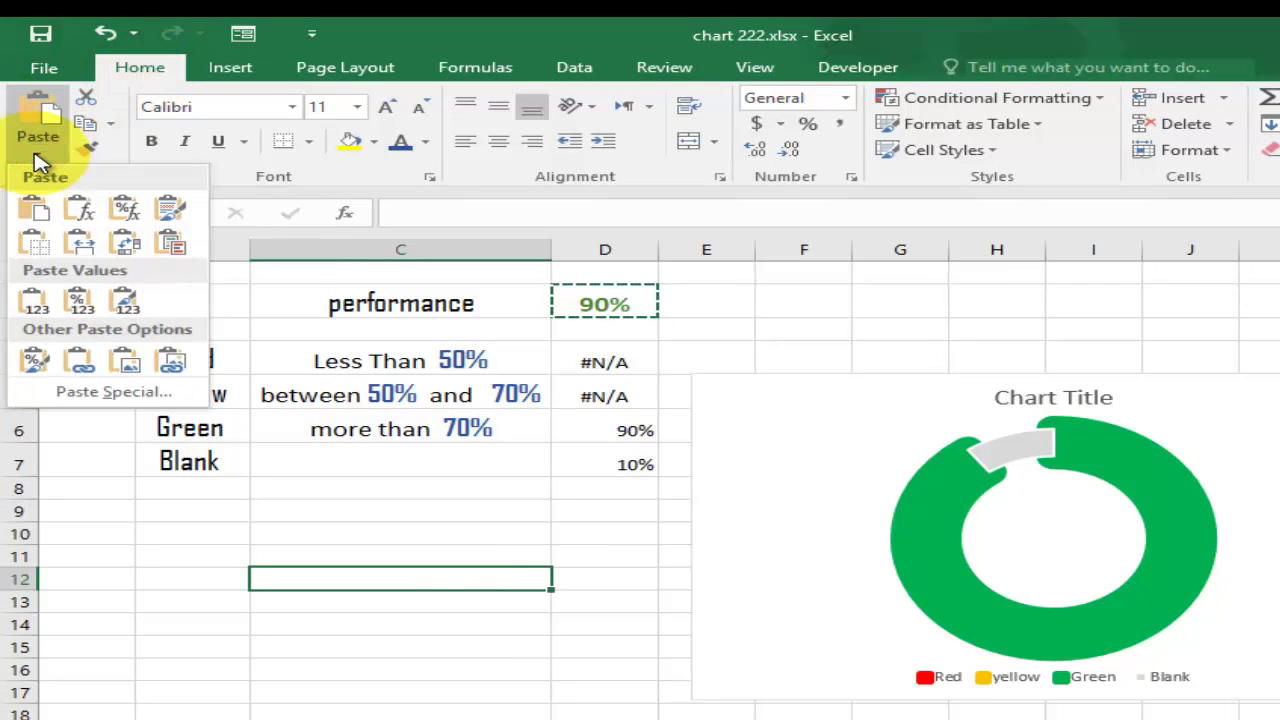
click(174, 375)
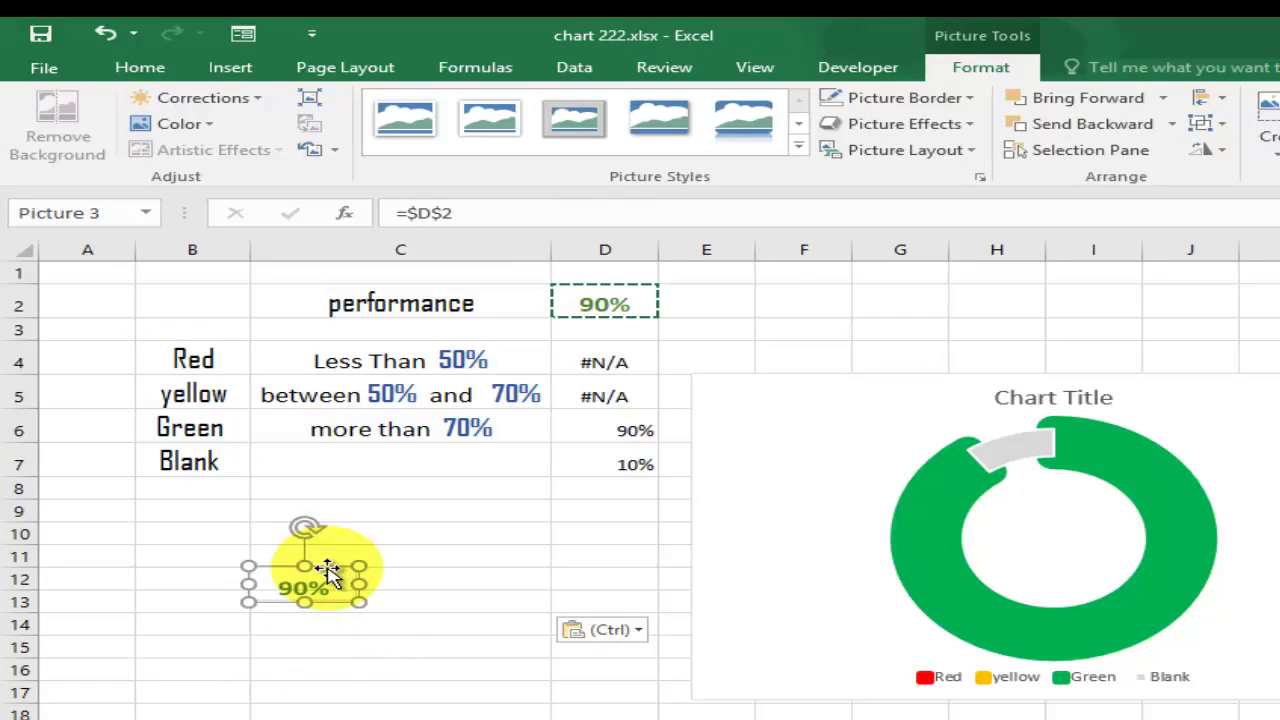
drag(330, 568, 347, 545)
- Set the performance in D2 to 60% to test the linked picture
click(645, 310)
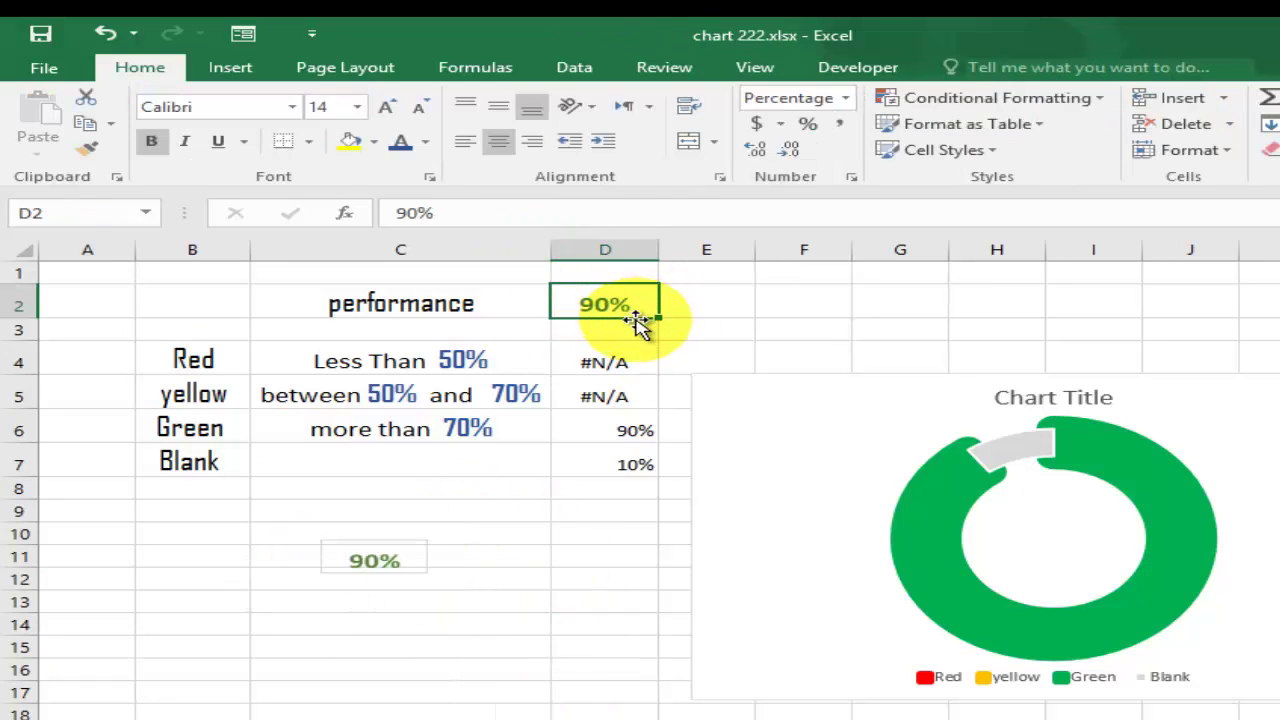
text(60)
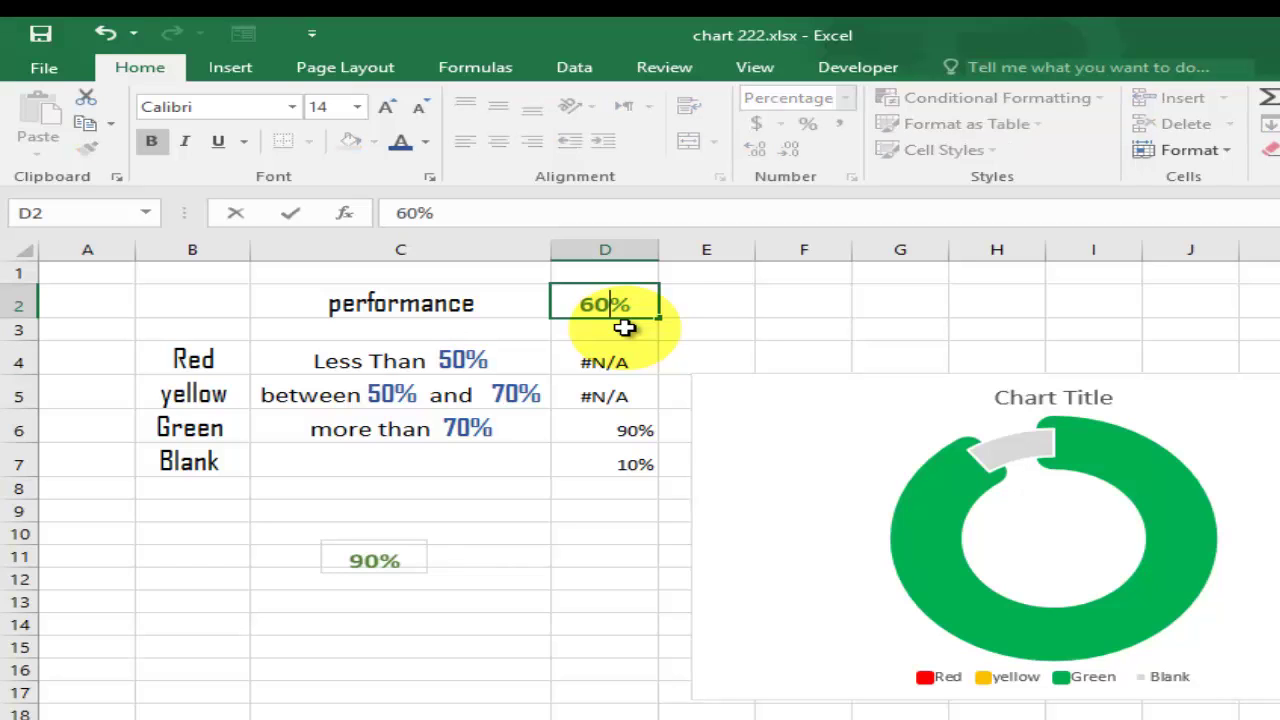
key(Return)
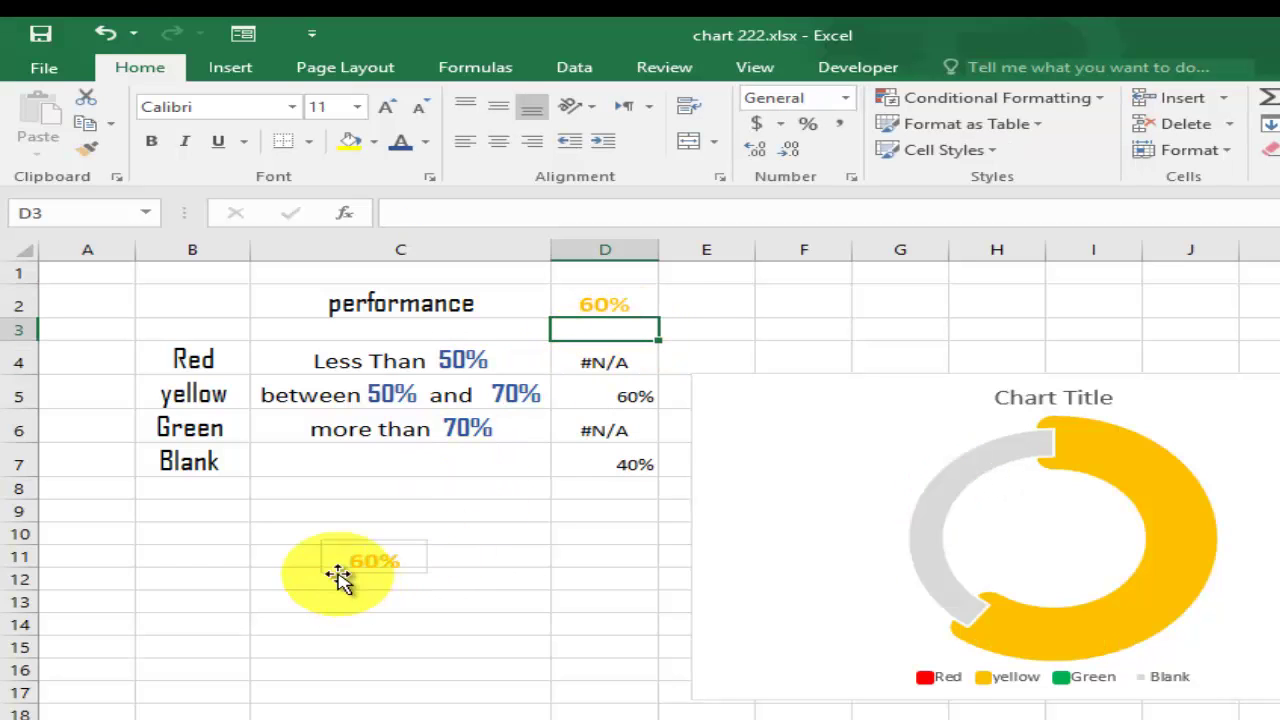
- Apply the Preset 1 picture effect to the linked percentage picture and move it into the doughnut's centre
click(408, 543)
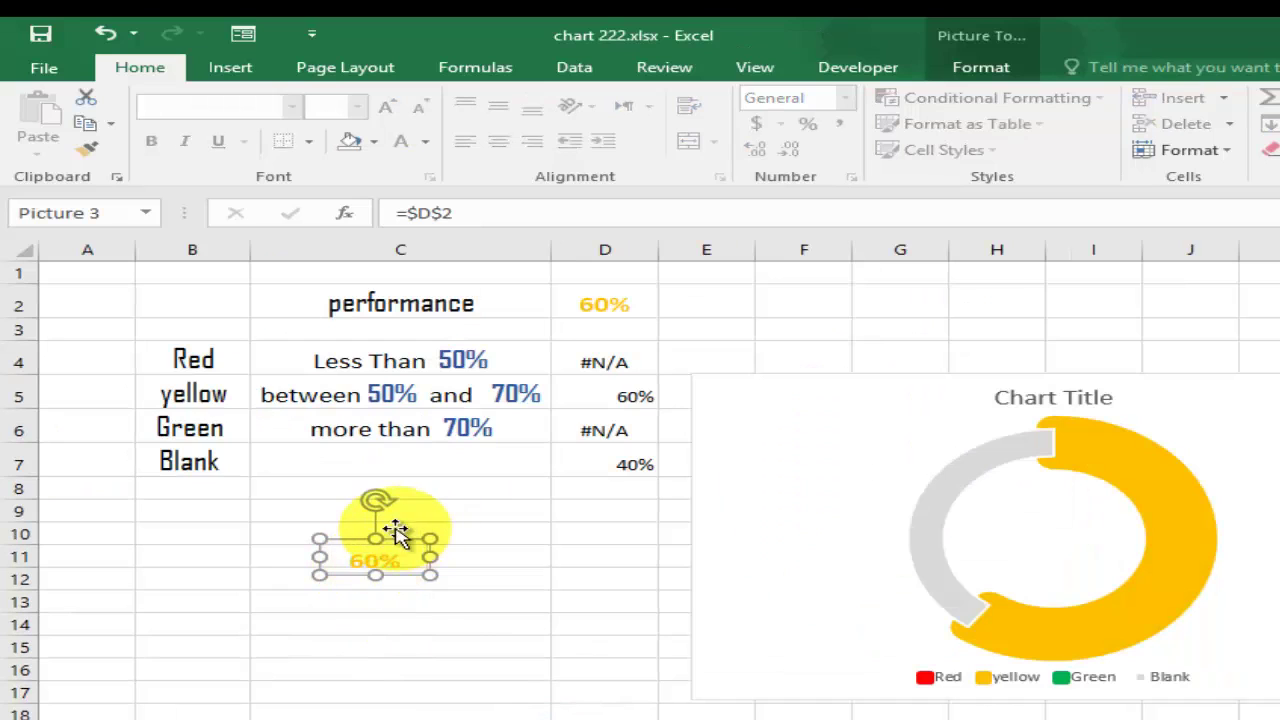
click(985, 68)
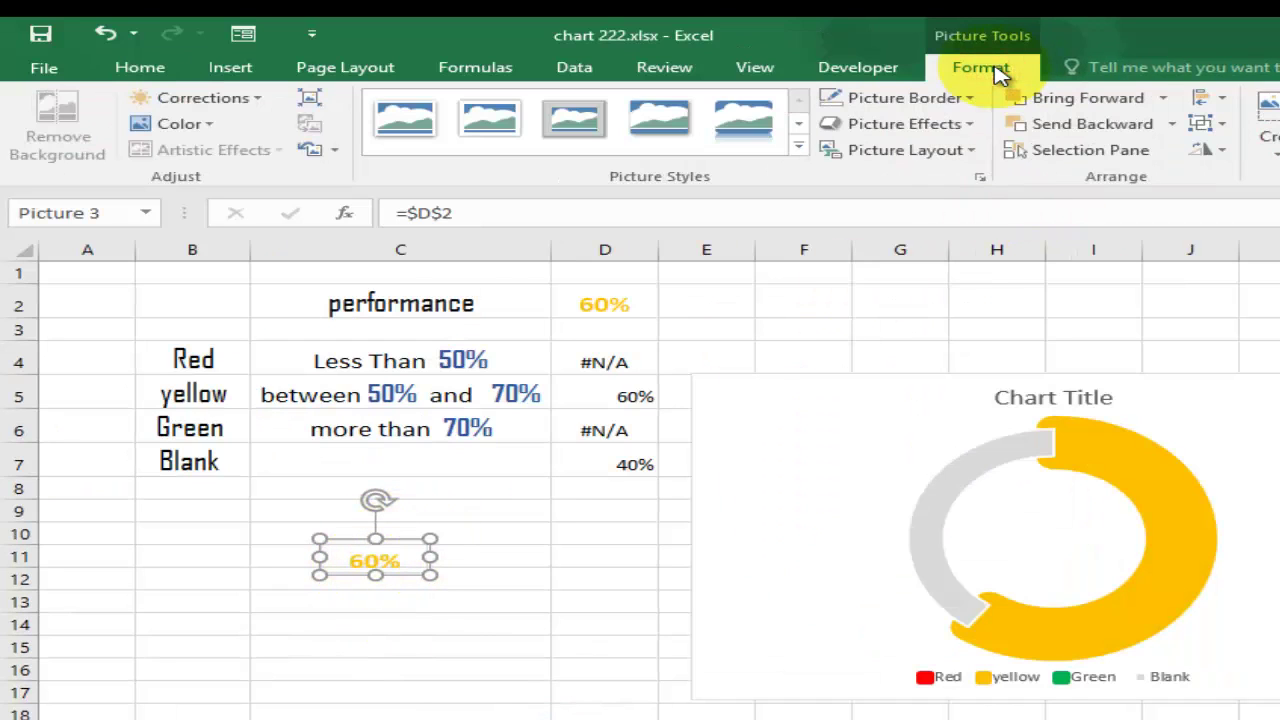
click(969, 127)
mouse_move(935, 172)
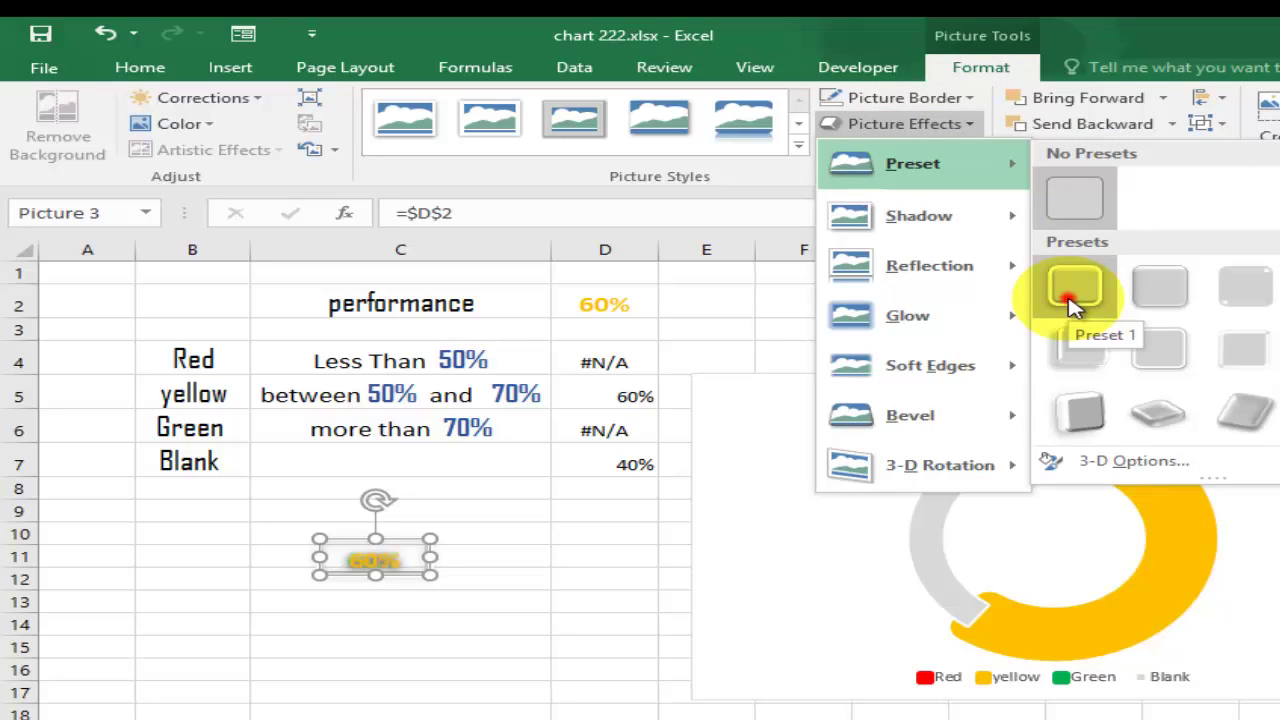
click(1072, 297)
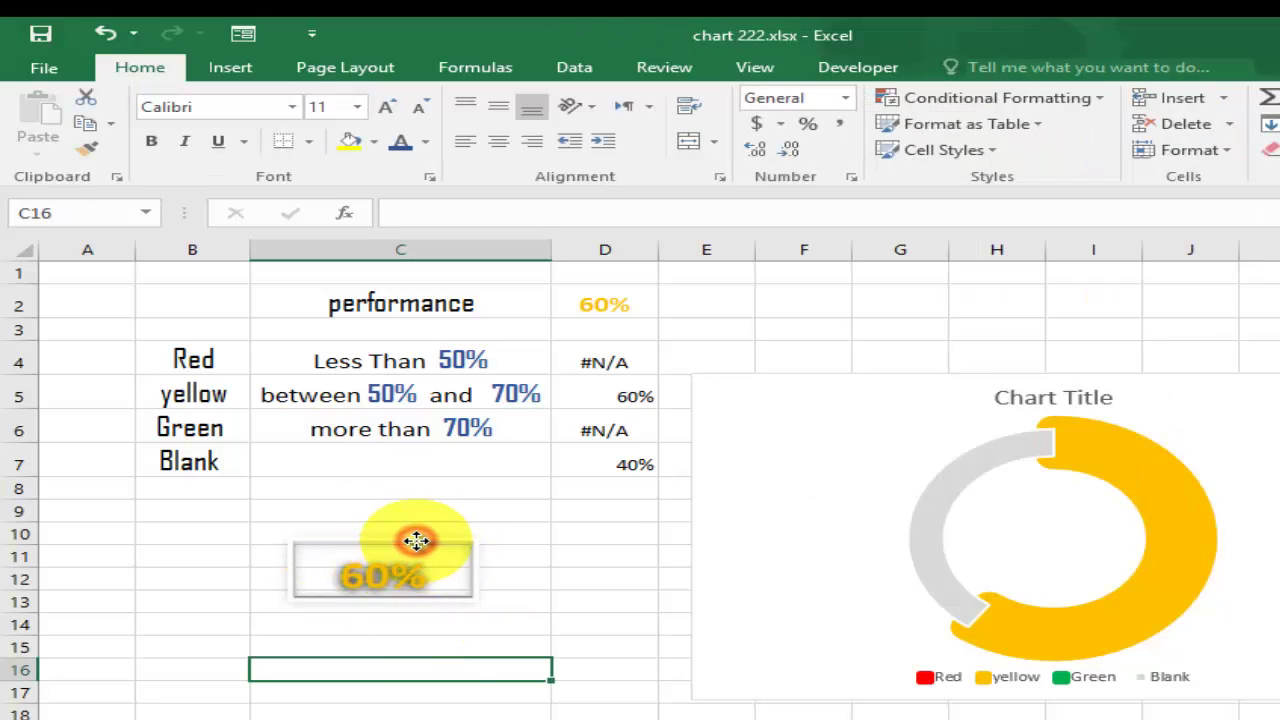
drag(416, 540, 1077, 512)
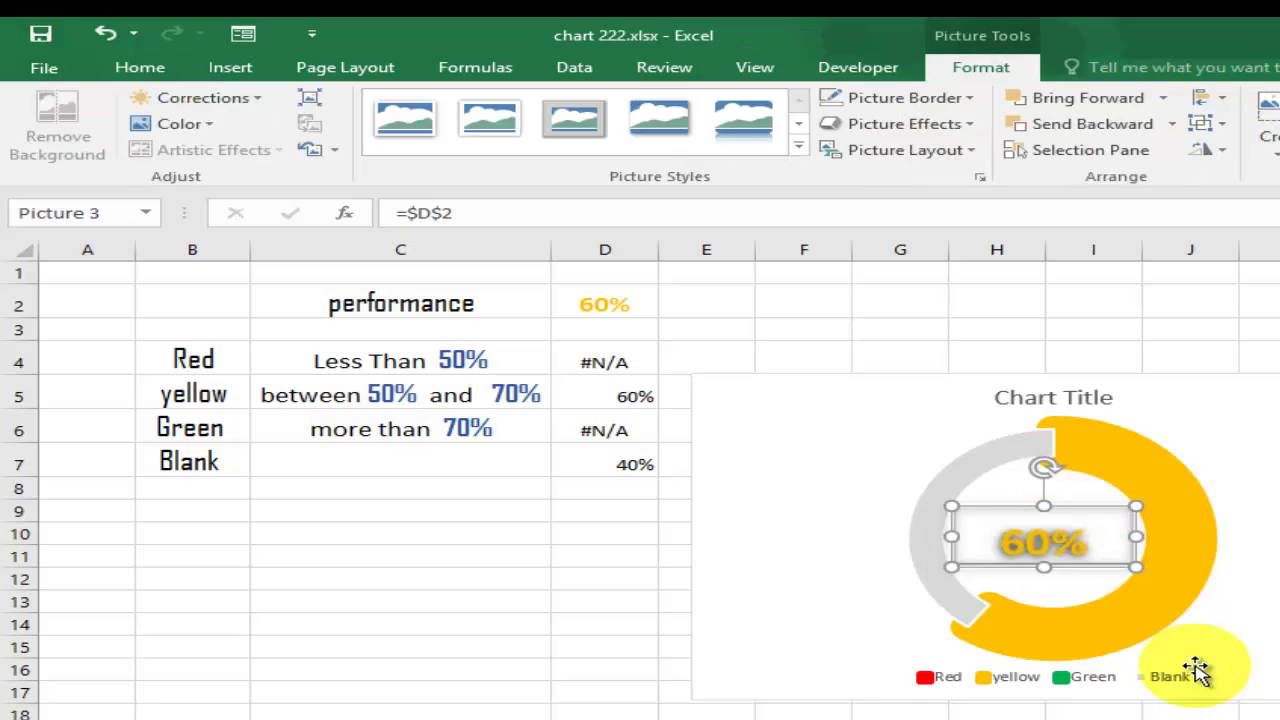
- Delete the legend and the title from the doughnut chart
click(1185, 674)
key(Delete)
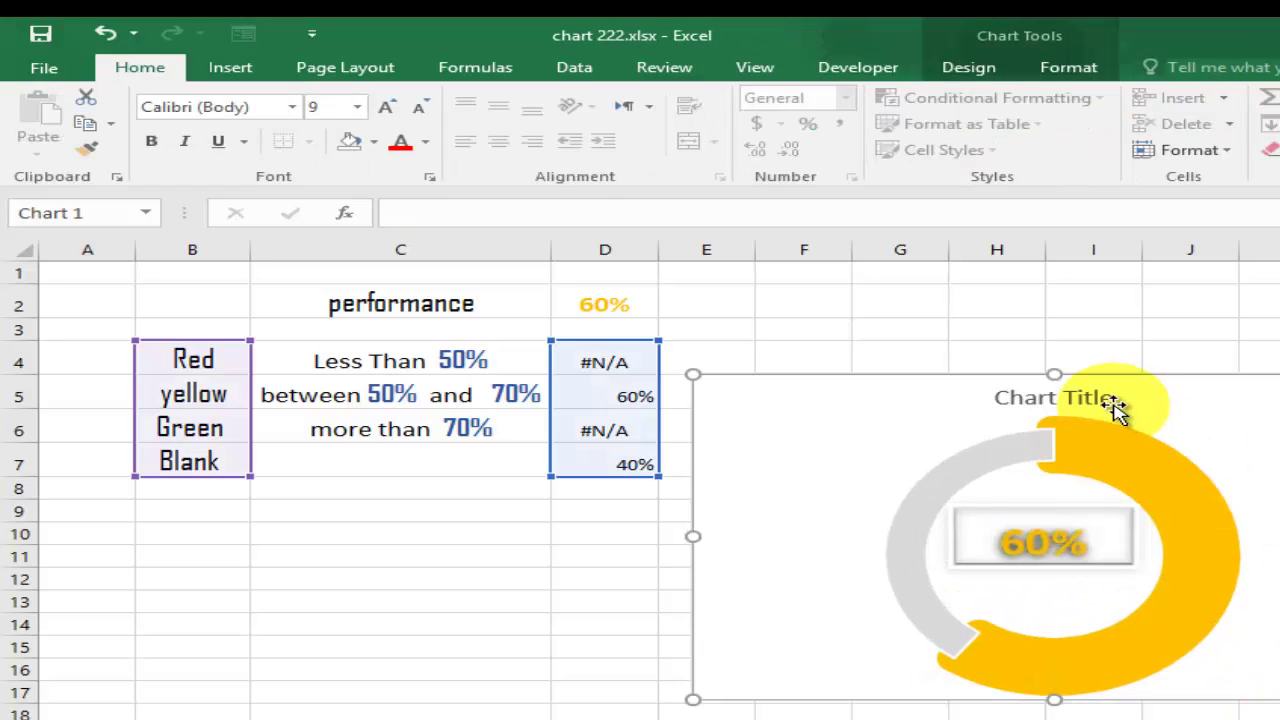
click(1108, 397)
key(Delete)
- Test the chart and its centre percentage by setting the performance in D2 to 10%, 50% and 90%
click(605, 305)
text(10)
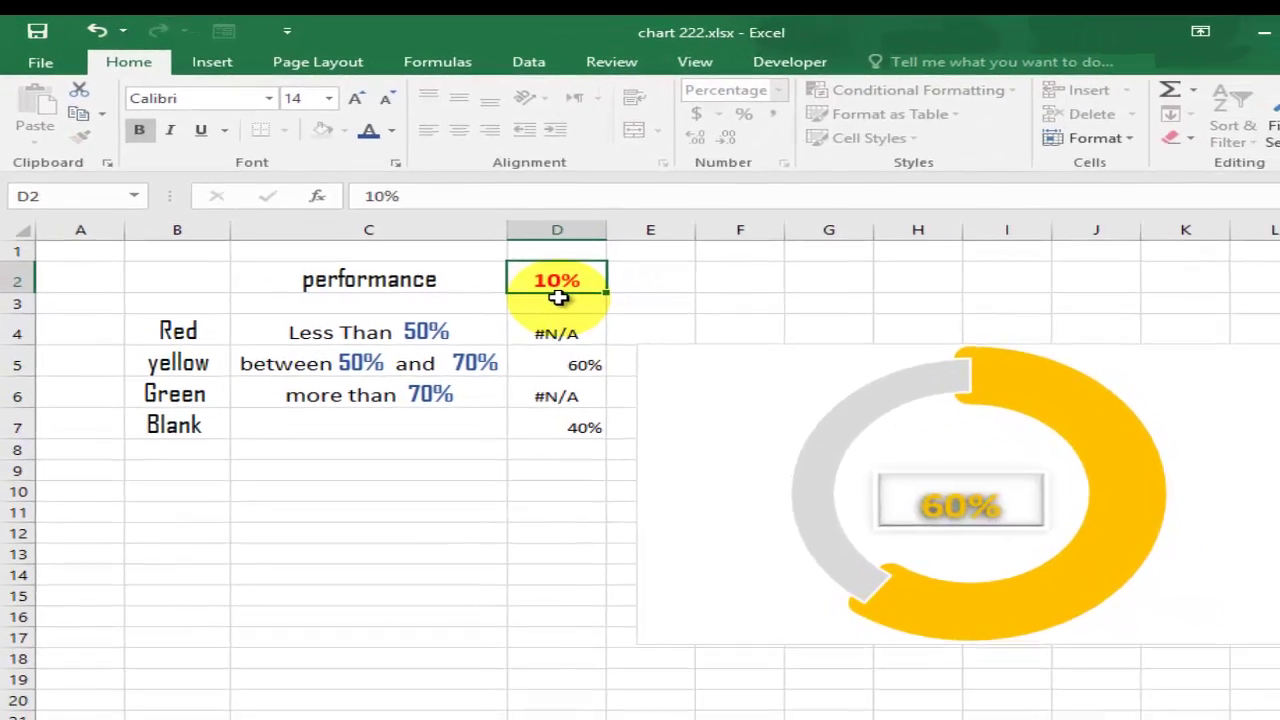
key(Return)
click(571, 277)
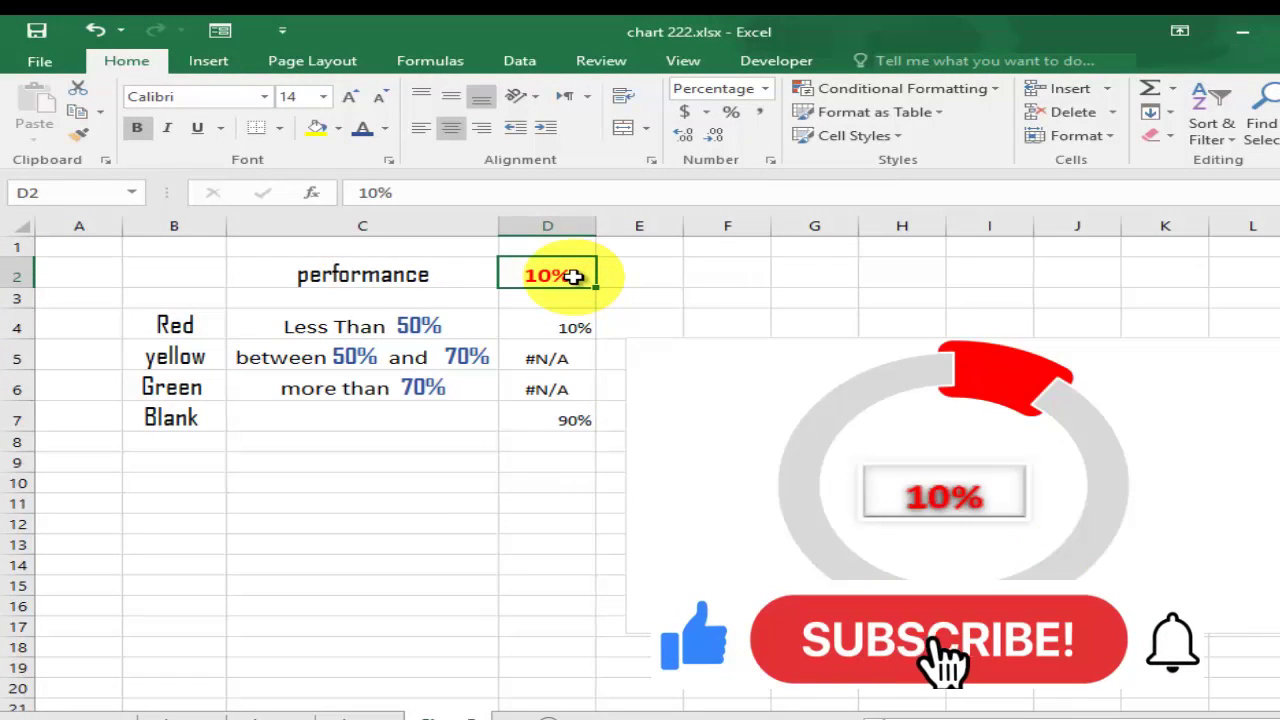
text(50)
key(Return)
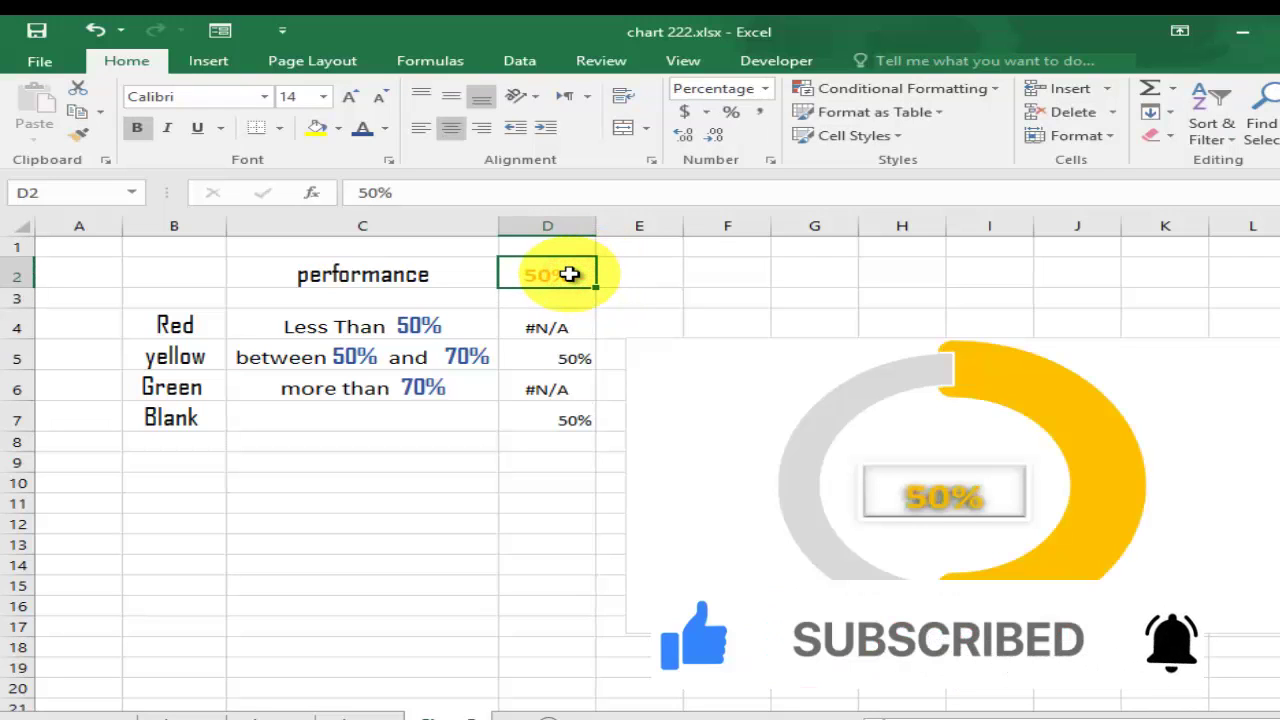
text(90)
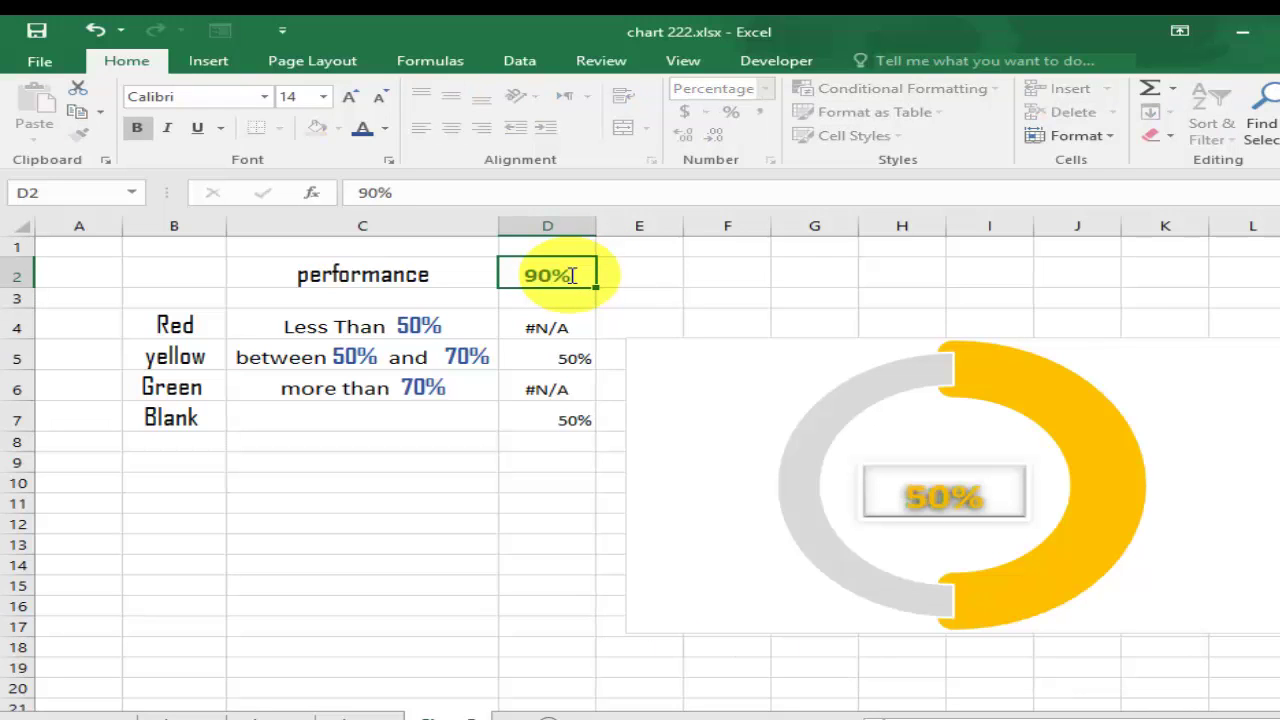
key(Return)
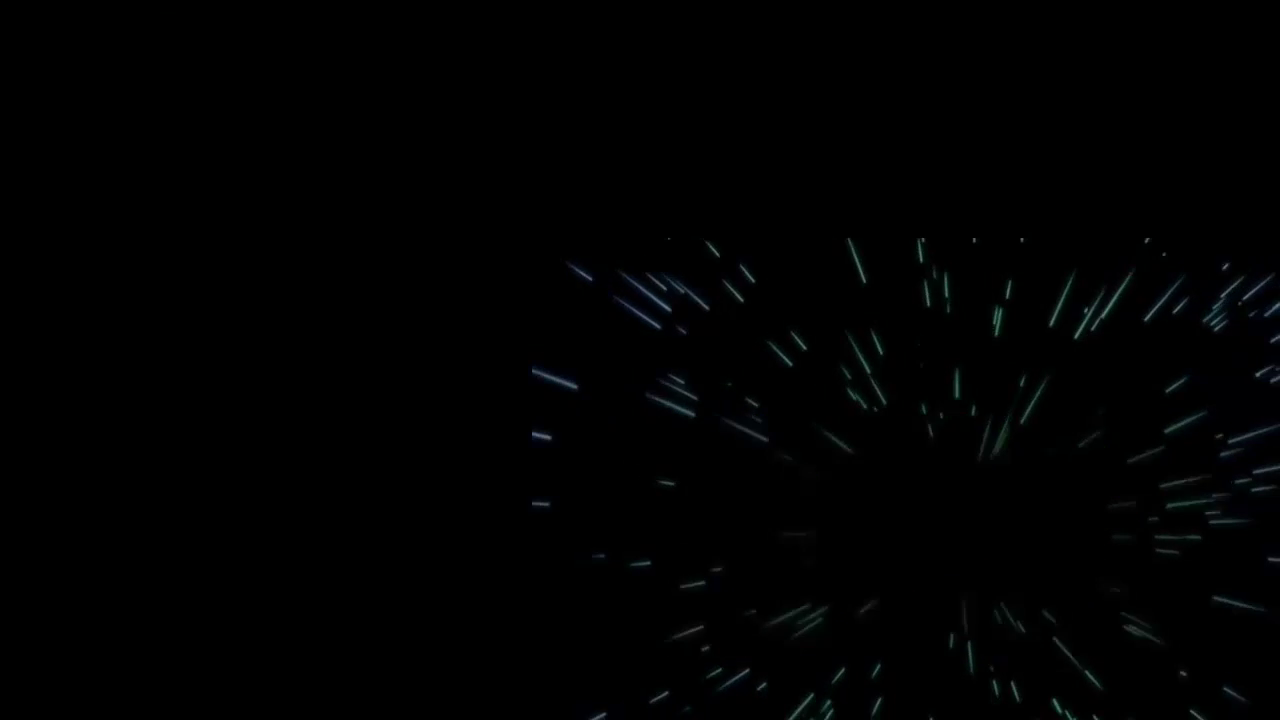